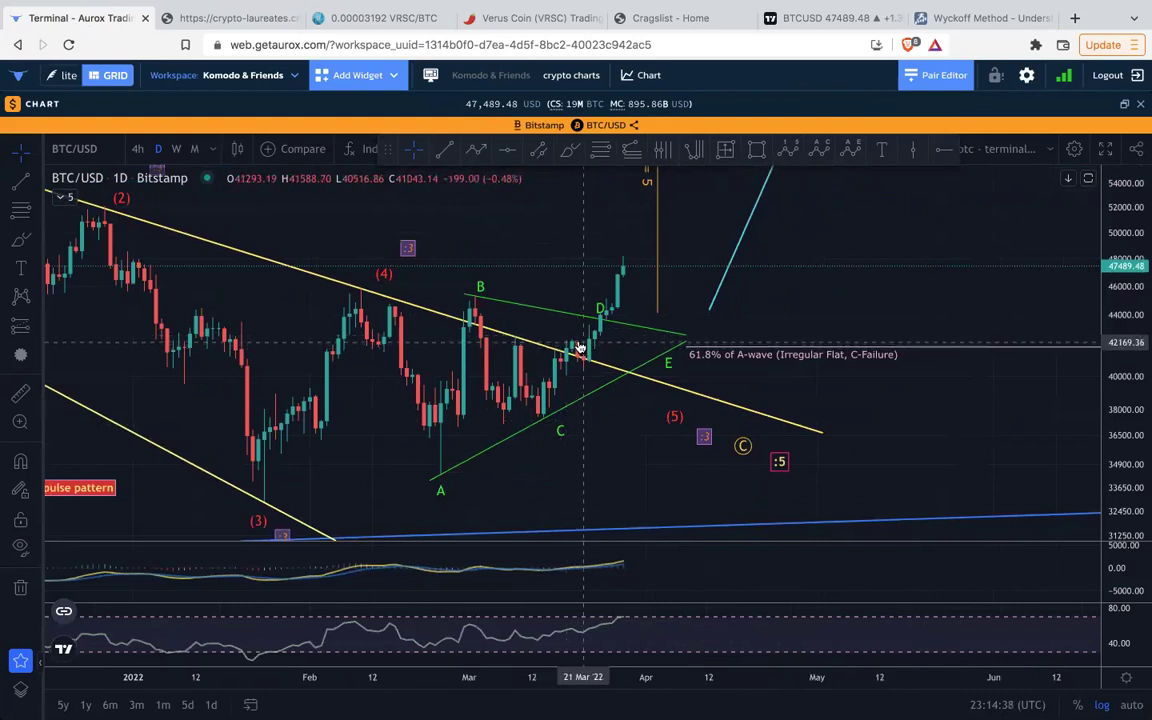
# Move the green triangle's D label to the 20 March high and pull the lower green trendline's end back to 2 April at about 41,084.
pyautogui.scroll(-2, 577, 349)
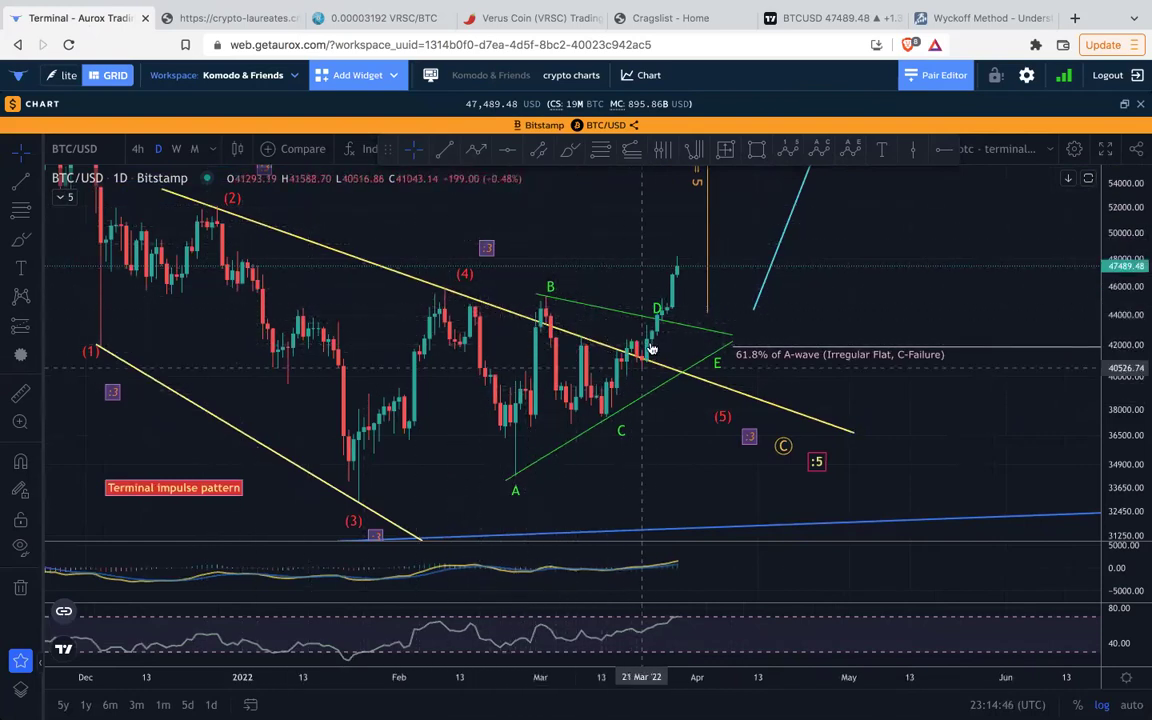
pyautogui.scroll(-1, 479, 279)
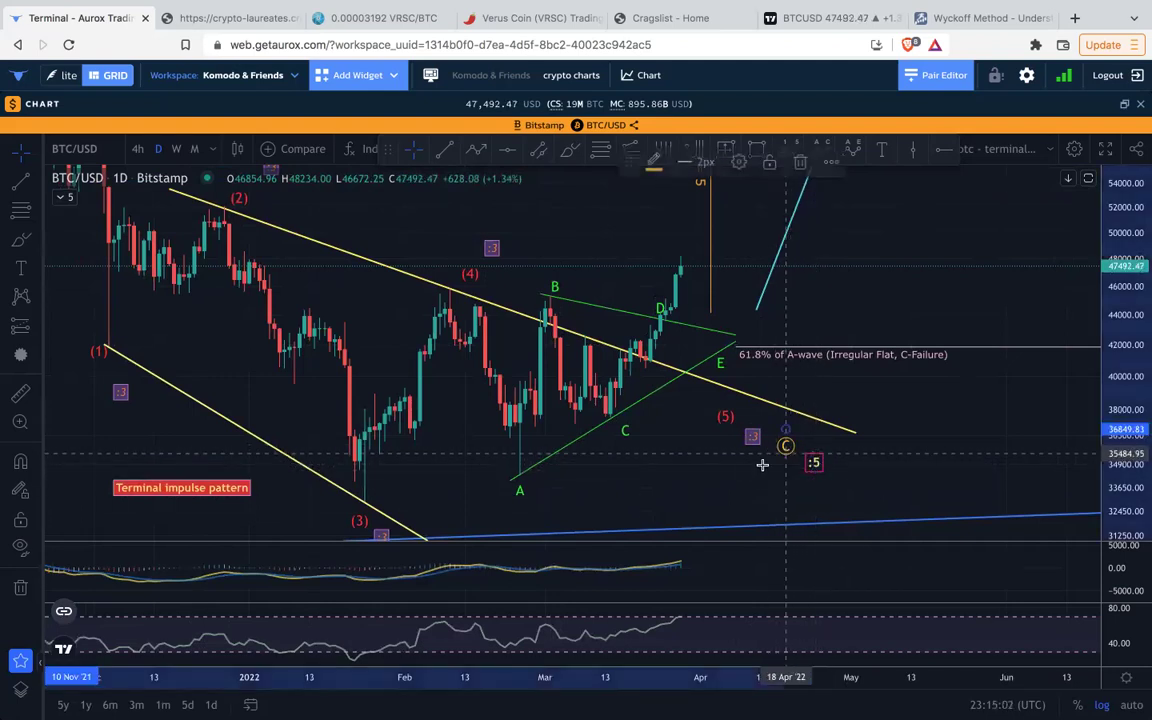
pyautogui.scroll(-3, 690, 482)
pyautogui.scroll(4, 684, 486)
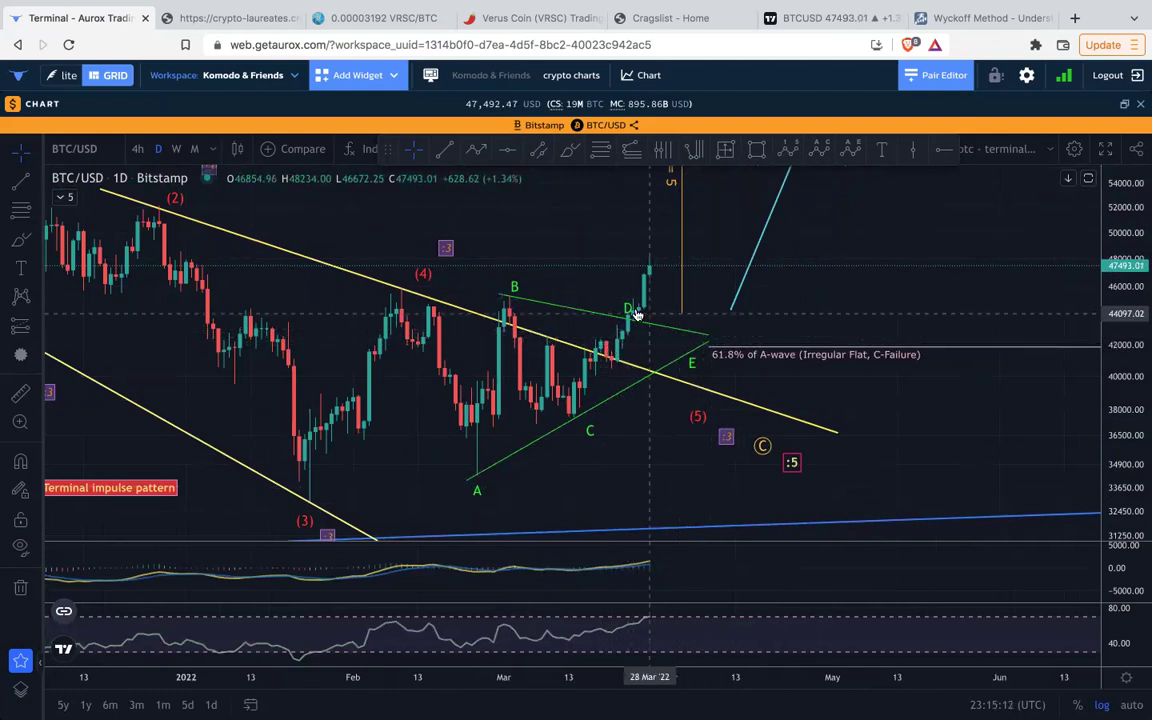
pyautogui.moveTo(628, 311); pyautogui.dragTo(607, 345)
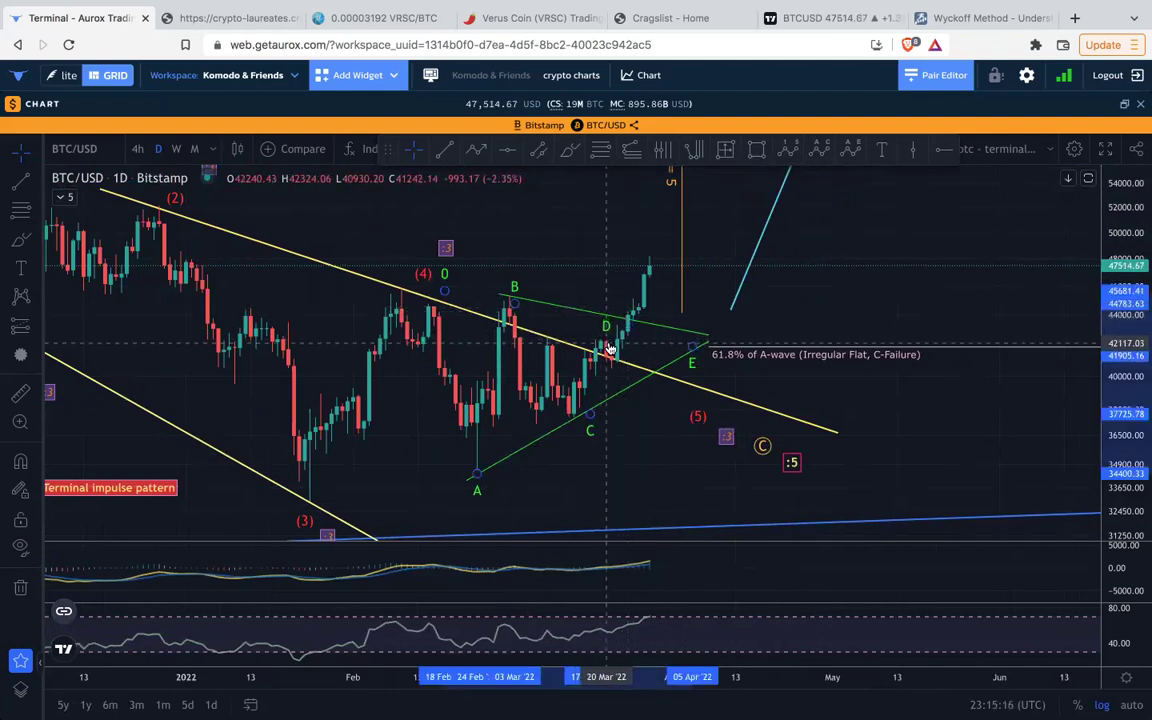
pyautogui.click(708, 347)
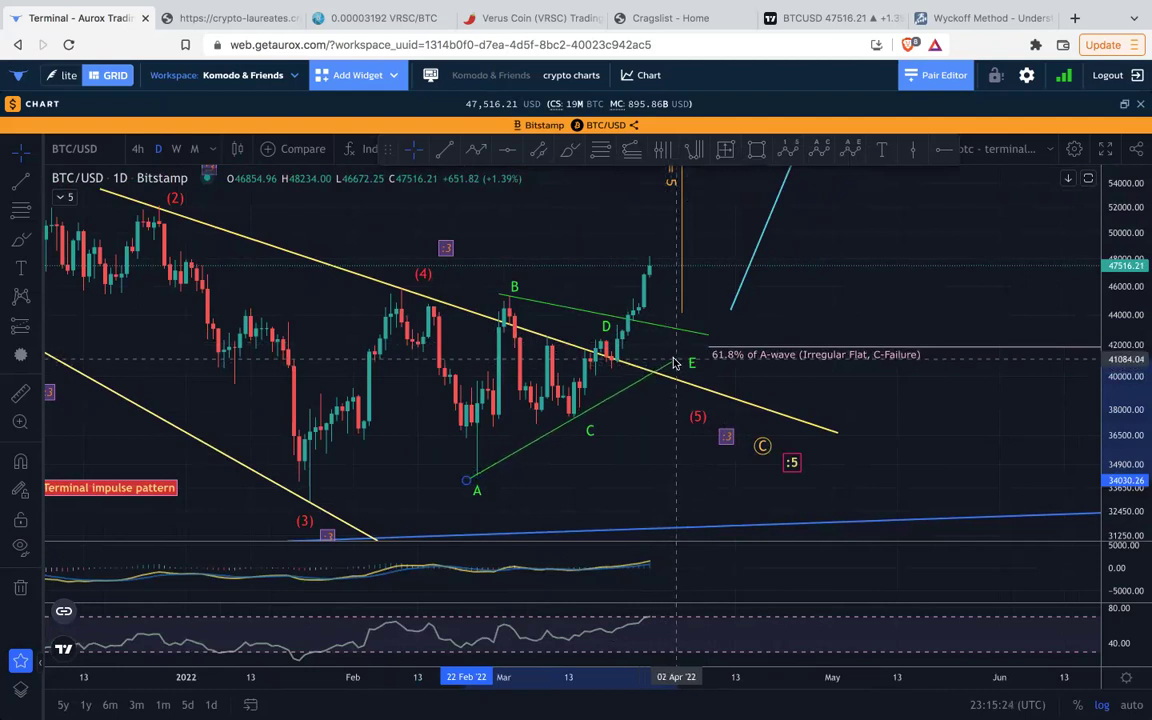
pyautogui.click(672, 362)
# In full-screen view, move the B label to the 3 March high and lower the upper green trendline's end to about 40,737 on 31 March.
pyautogui.click(1105, 148)
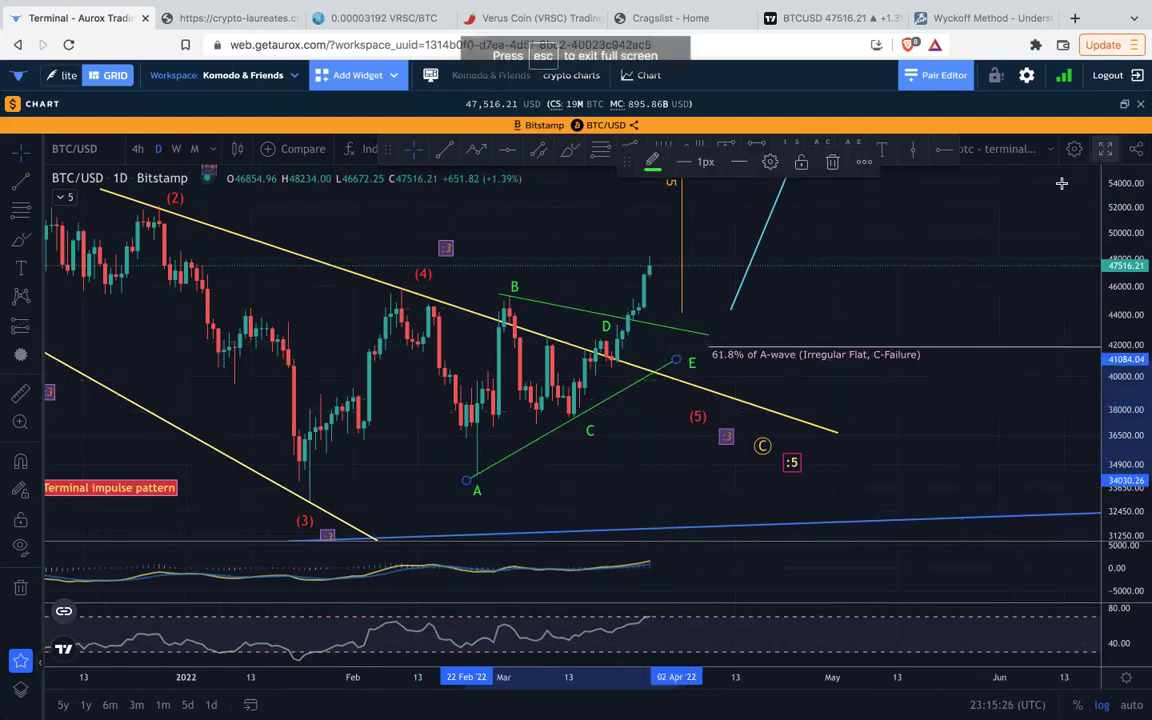
pyautogui.scroll(4, 732, 344)
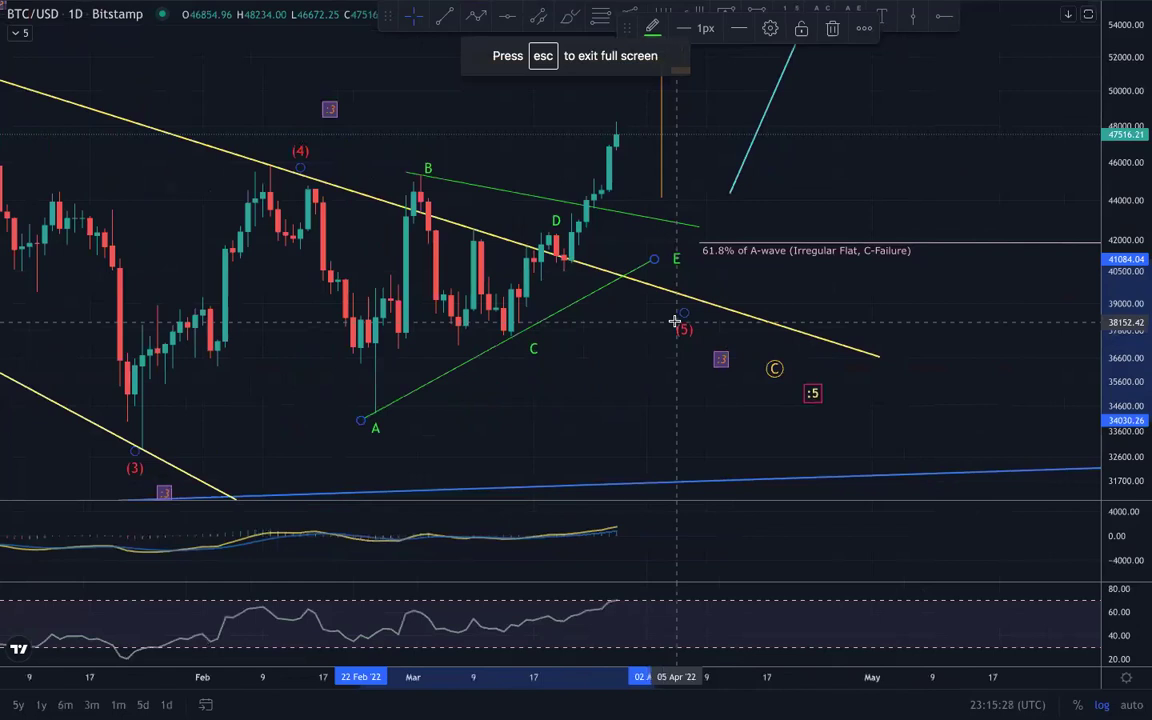
pyautogui.scroll(3, 843, 298)
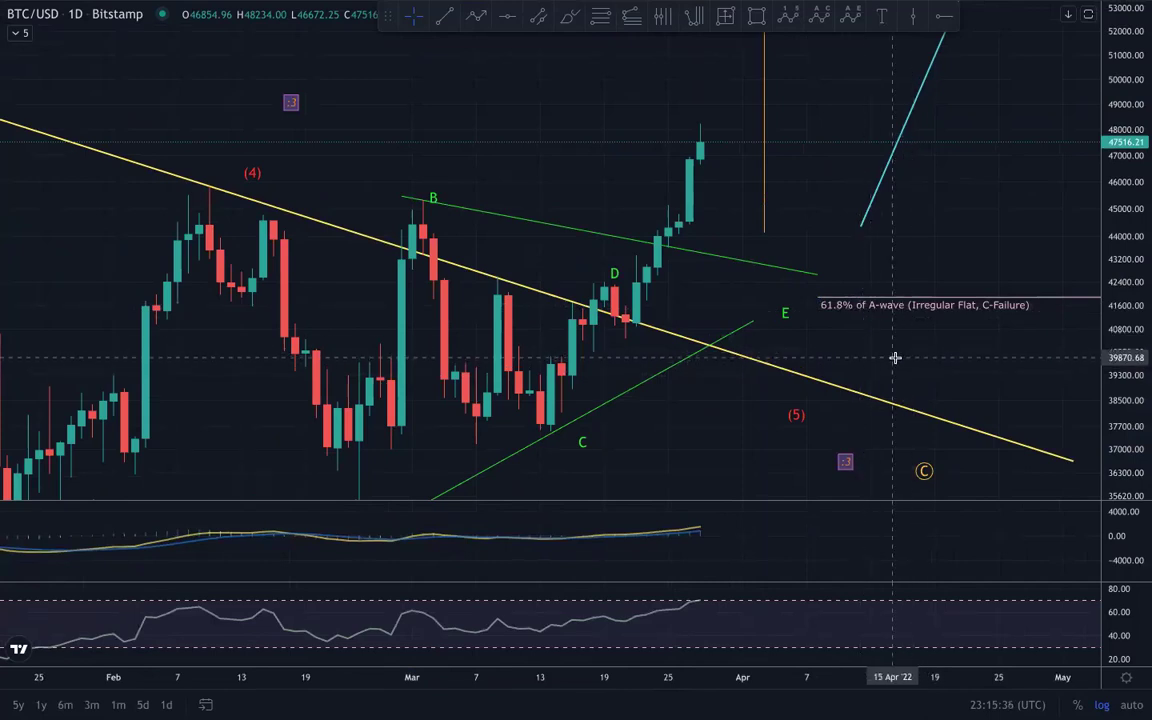
pyautogui.moveTo(437, 200)
pyautogui.mouseDown()
pyautogui.moveTo(438, 190)
pyautogui.moveTo(427, 213)
pyautogui.mouseUp()
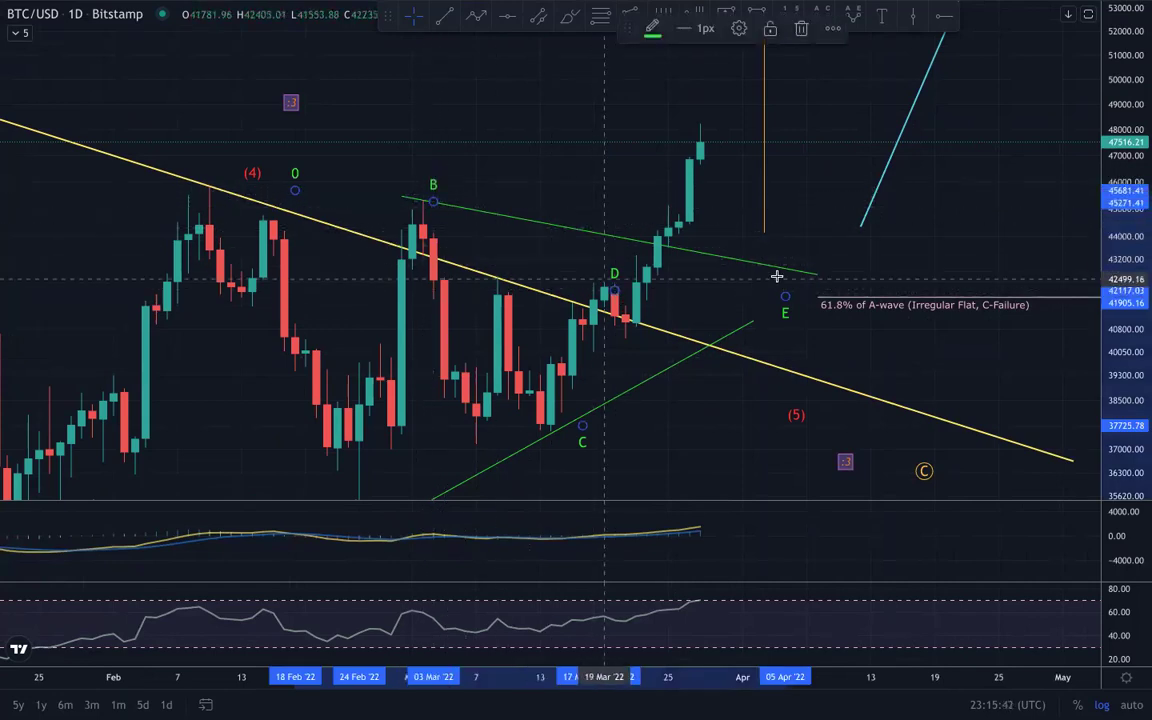
pyautogui.moveTo(818, 281)
pyautogui.mouseDown()
pyautogui.moveTo(843, 293)
pyautogui.moveTo(753, 313)
pyautogui.moveTo(743, 334)
pyautogui.moveTo(728, 334)
pyautogui.moveTo(764, 319)
pyautogui.moveTo(731, 333)
pyautogui.mouseUp()
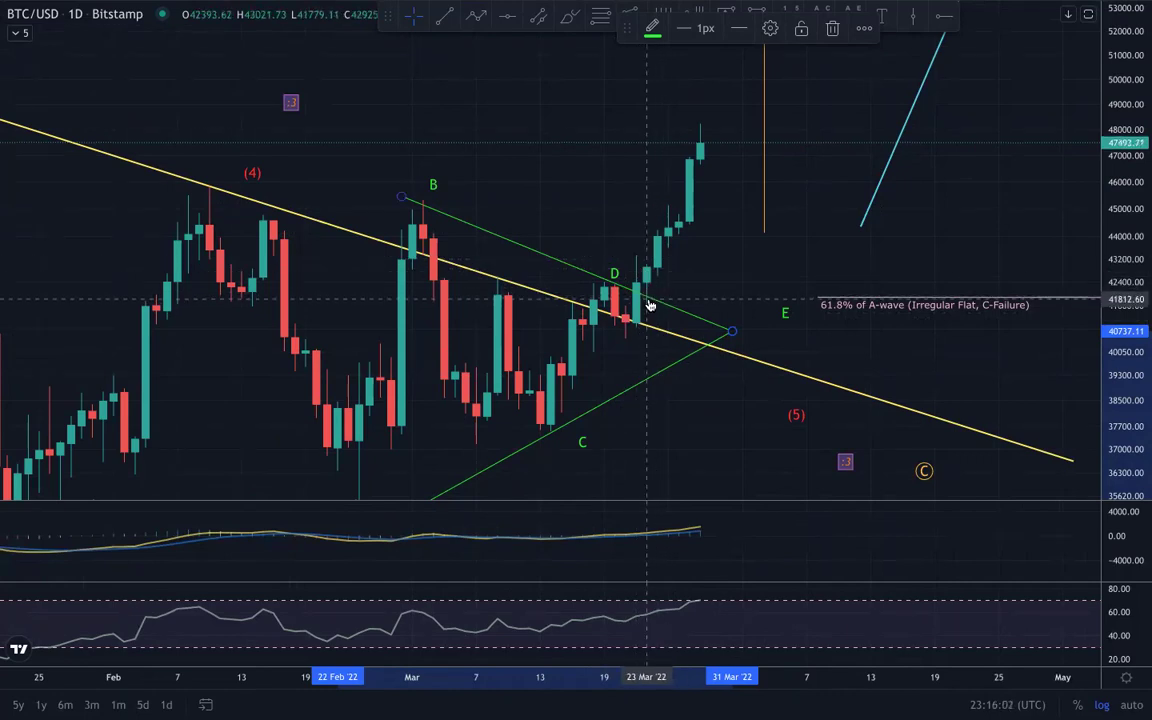
# Move the green triangle's E label to the 21 March low at about 40,552.
pyautogui.scroll(4, 648, 298)
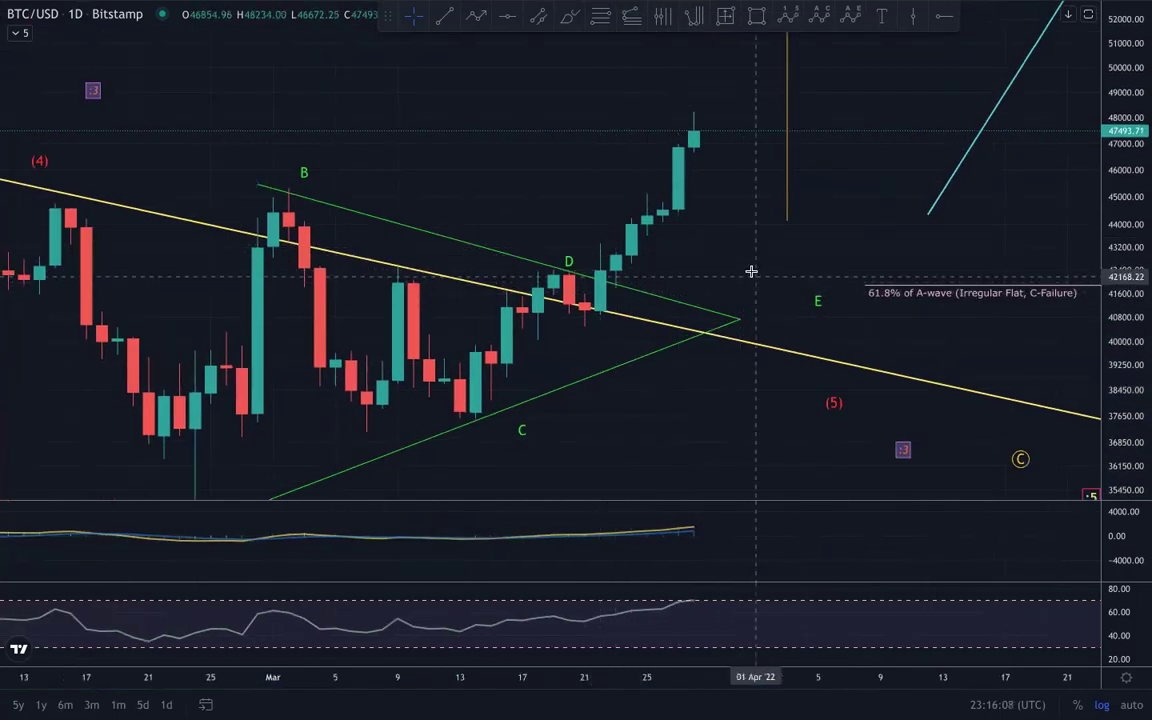
pyautogui.scroll(1, 758, 289)
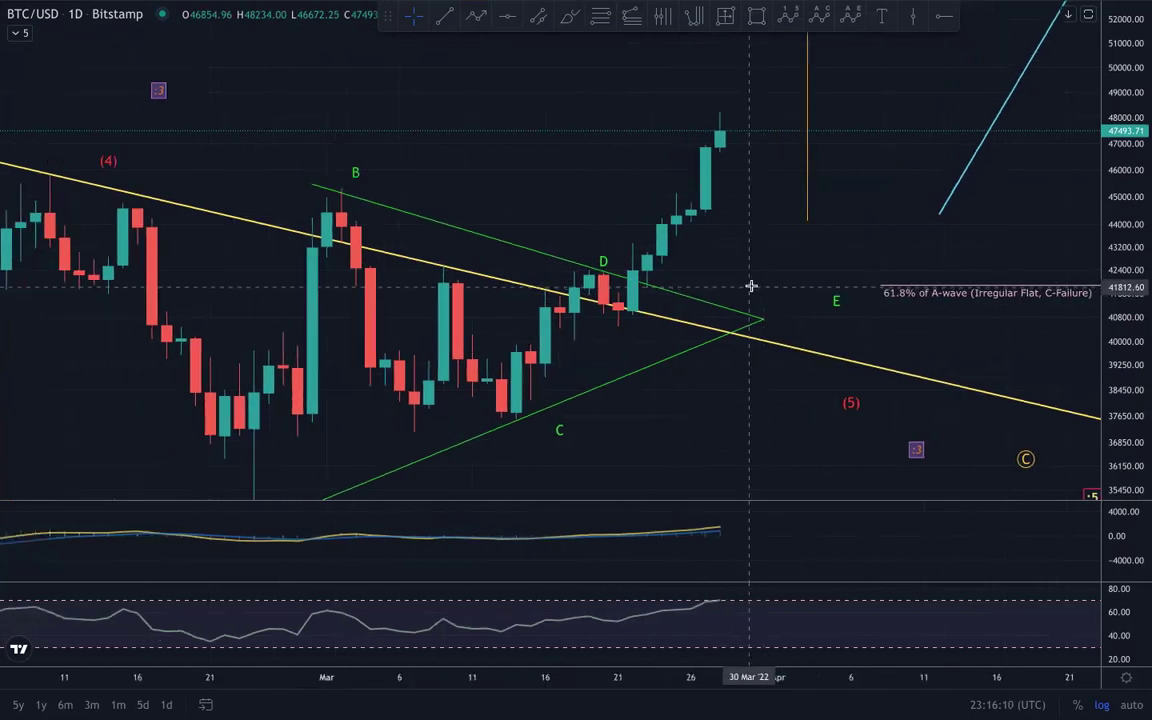
pyautogui.scroll(-1, 750, 278)
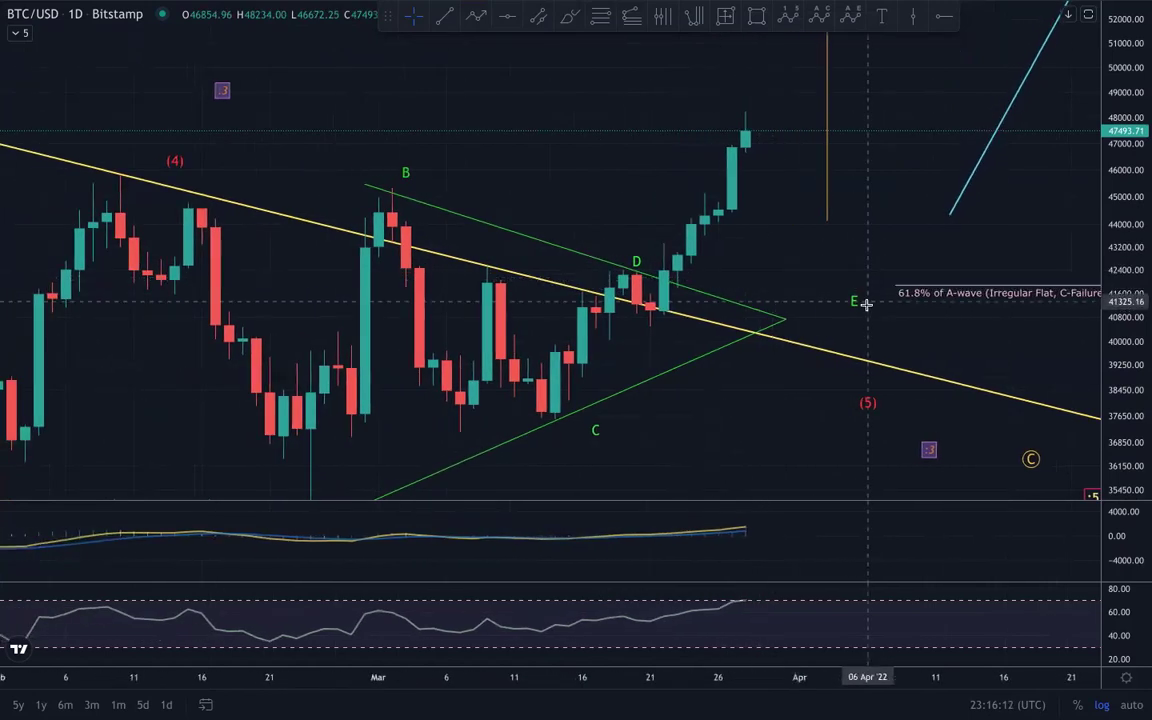
pyautogui.moveTo(855, 310); pyautogui.dragTo(656, 329)
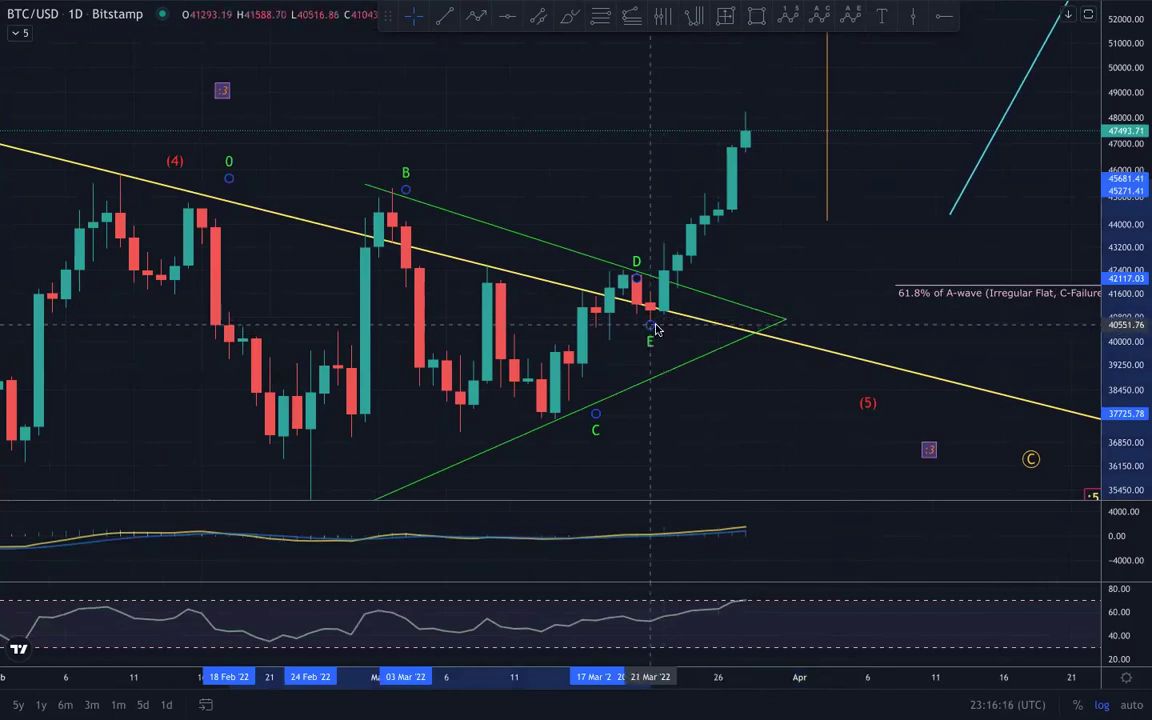
pyautogui.click(806, 270)
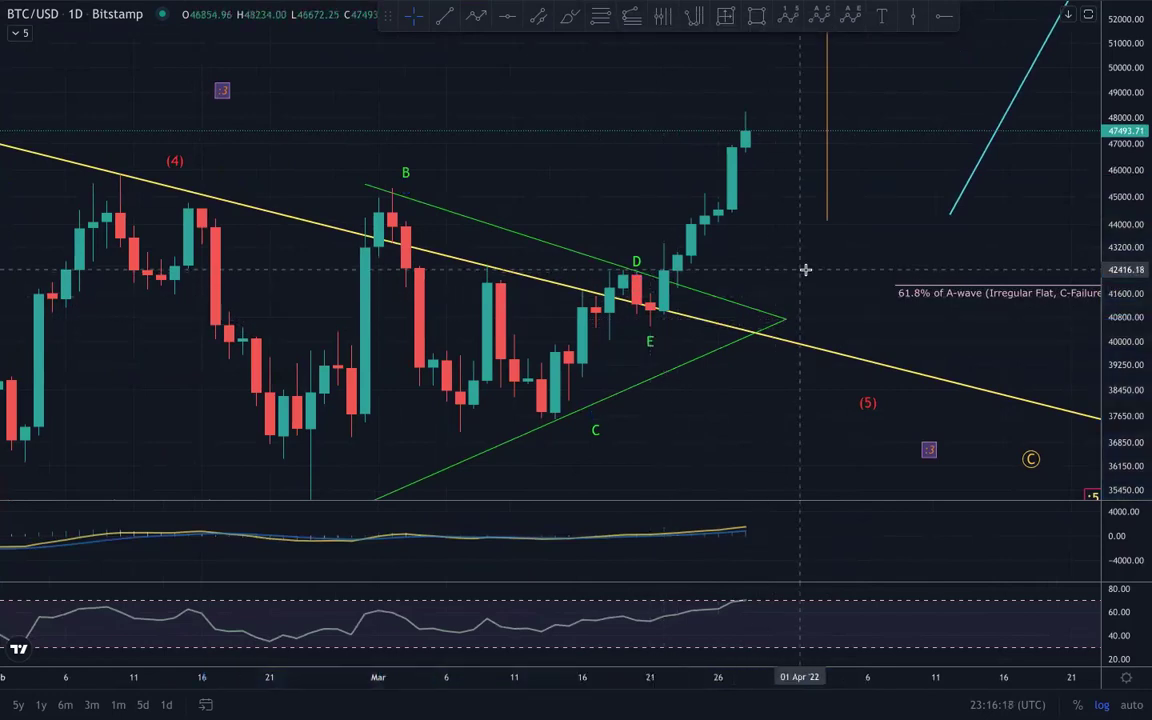
# Leave full-screen view and change the BTC/USD chart style to Line.
pyautogui.press('ctrl+super+f')
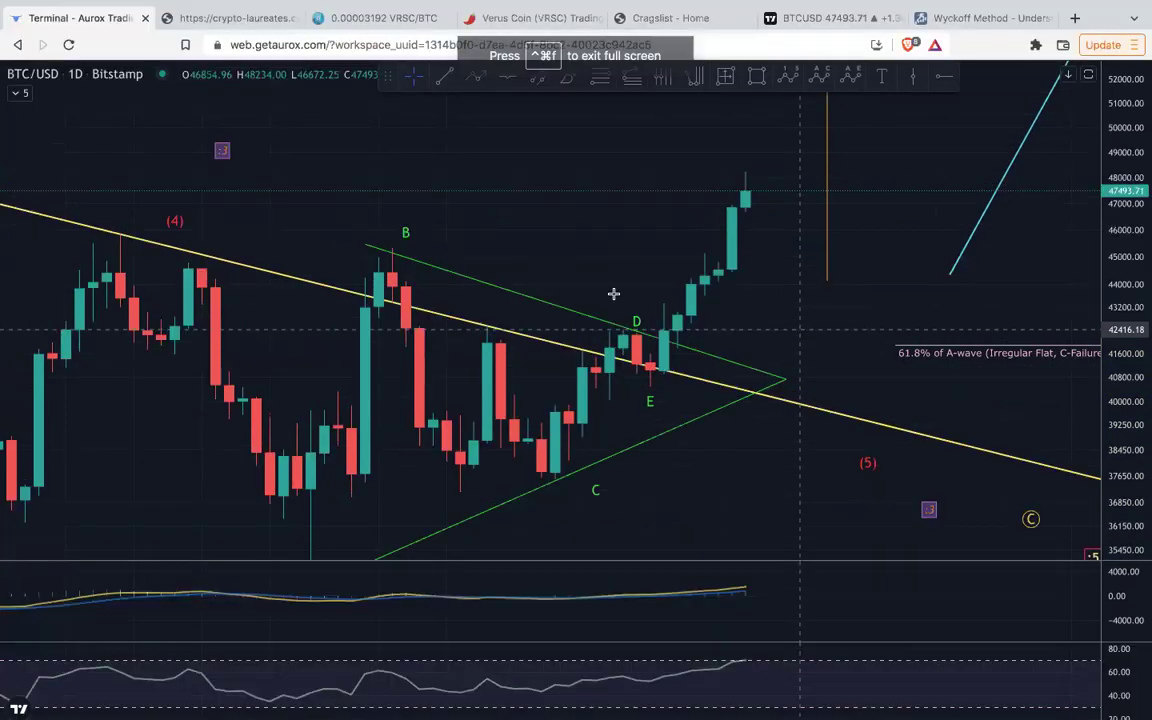
pyautogui.click(237, 149)
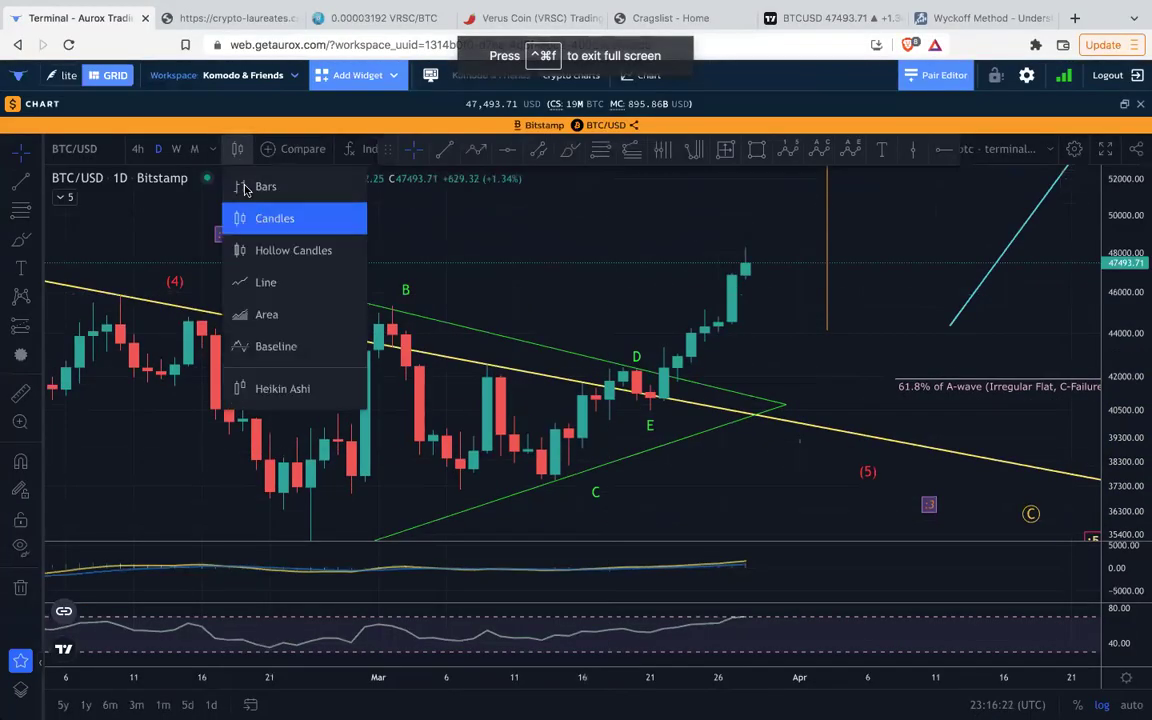
pyautogui.click(272, 284)
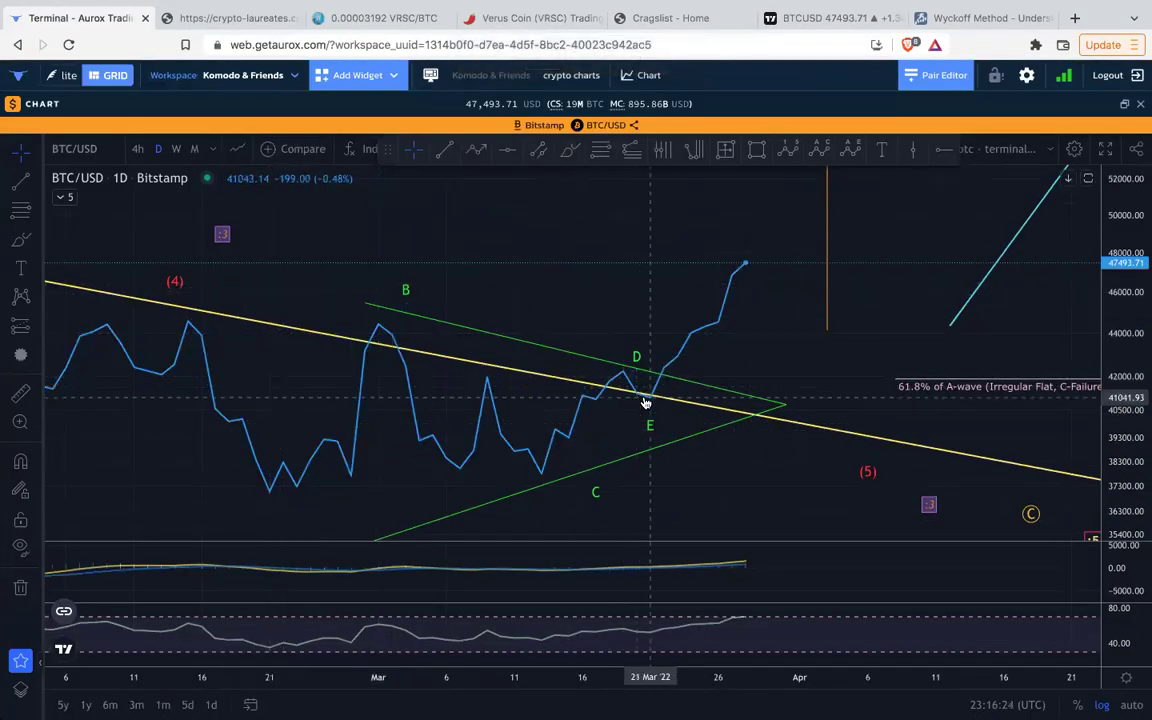
# Examine the A–E triangle, its breakout and the surrounding wave count on the line chart.
pyautogui.scroll(-4, 525, 315)
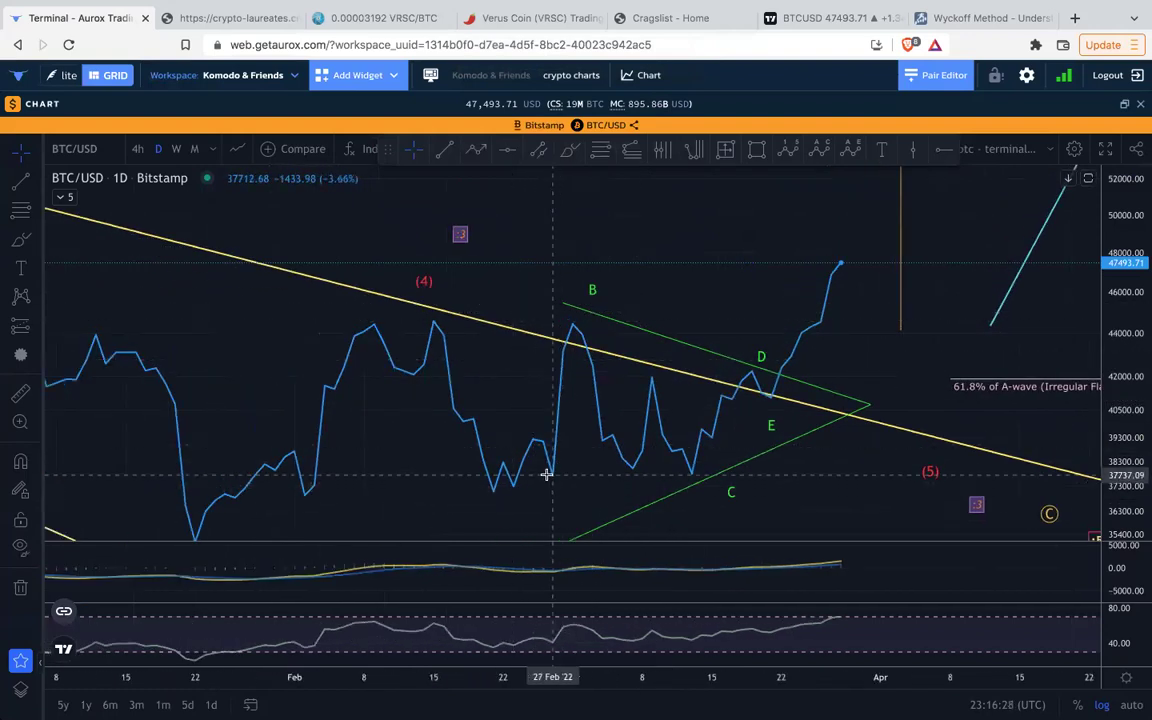
pyautogui.scroll(3, 548, 472)
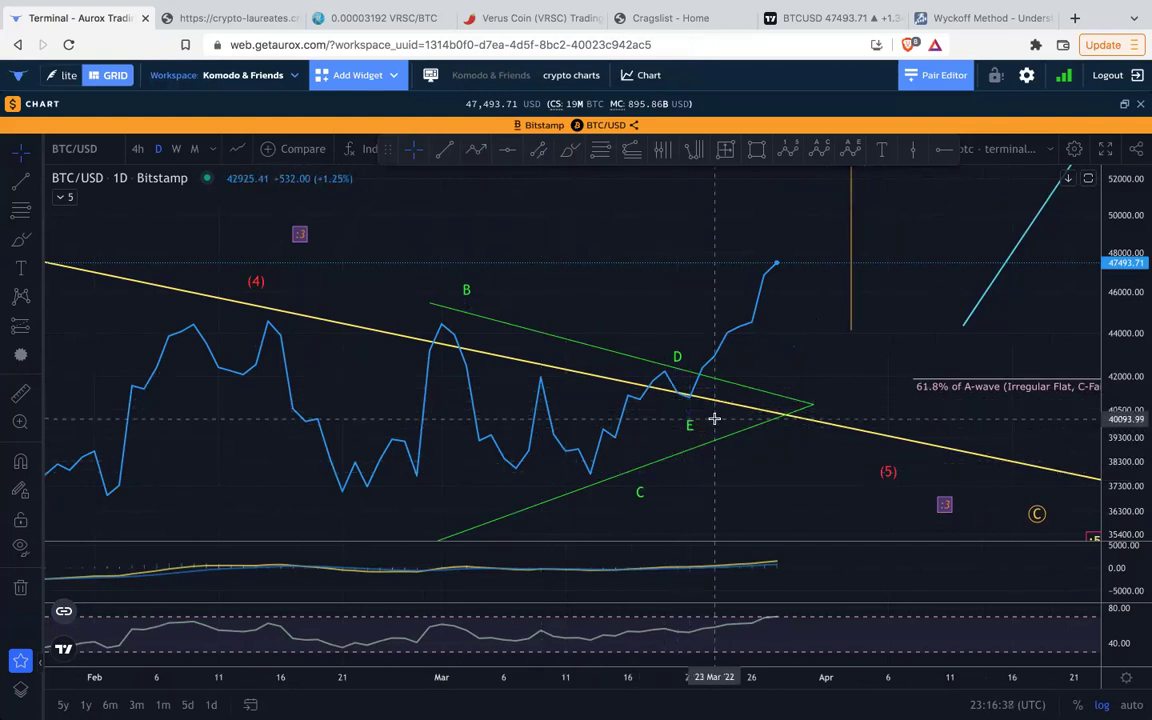
pyautogui.scroll(-1, 590, 291)
pyautogui.scroll(-2, 610, 293)
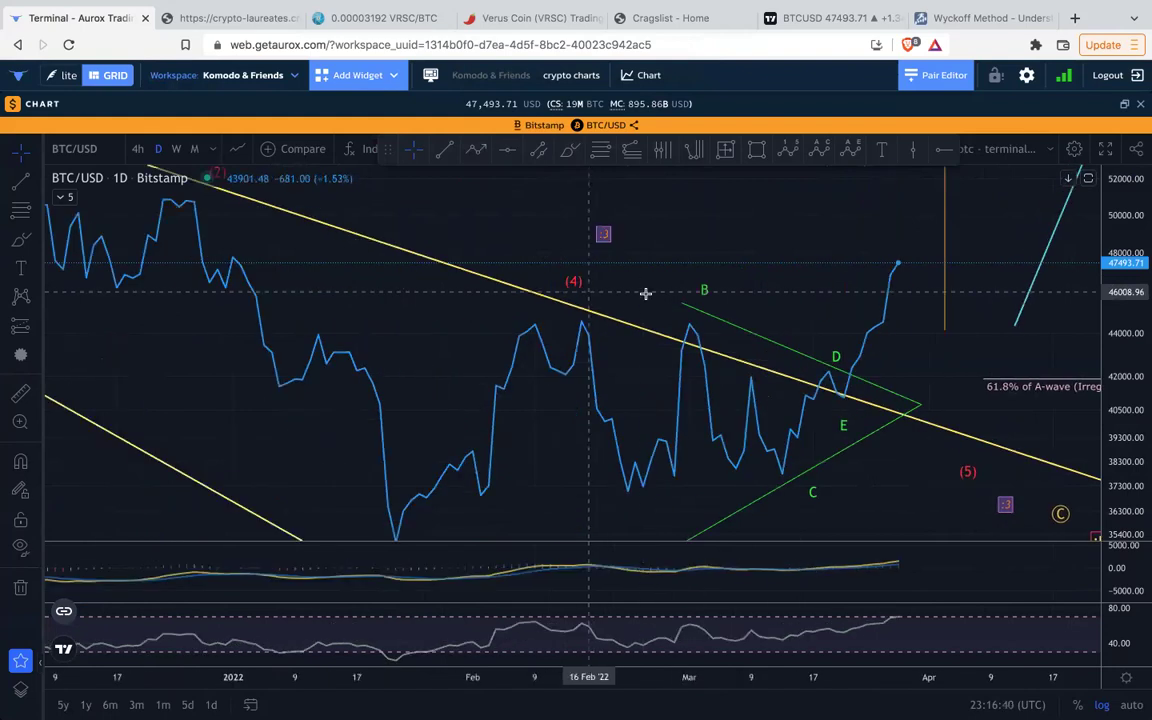
pyautogui.scroll(3, 740, 298)
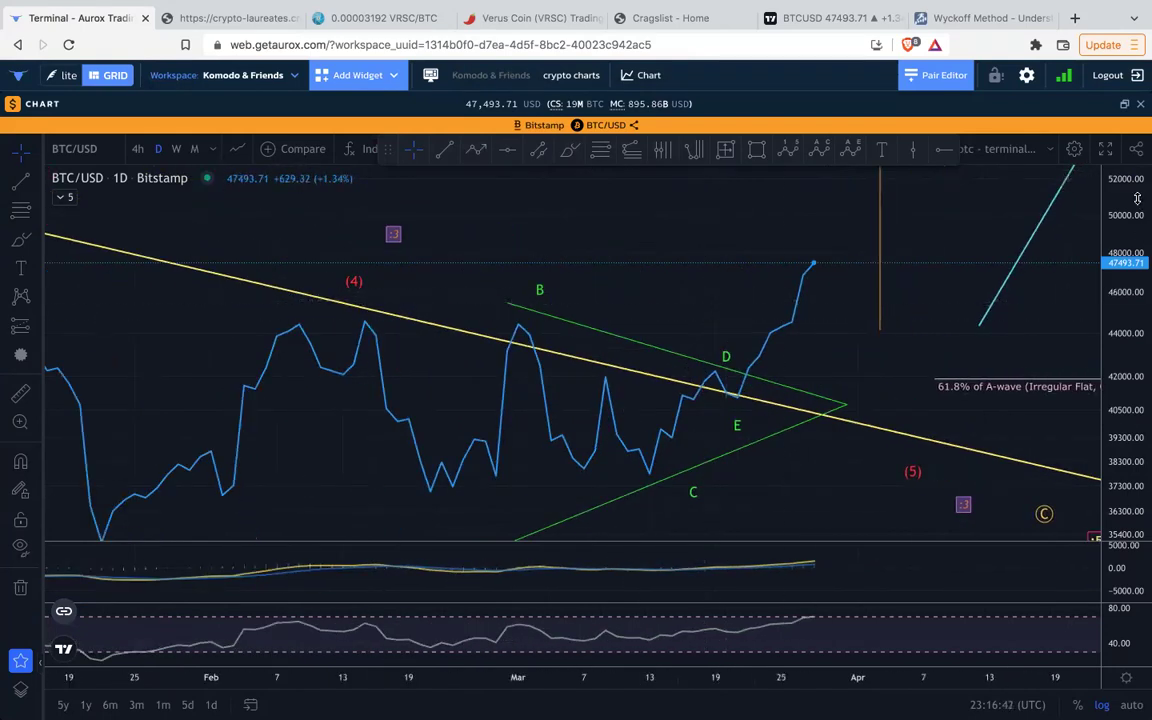
pyautogui.scroll(-3, 950, 333)
pyautogui.scroll(-2, 818, 303)
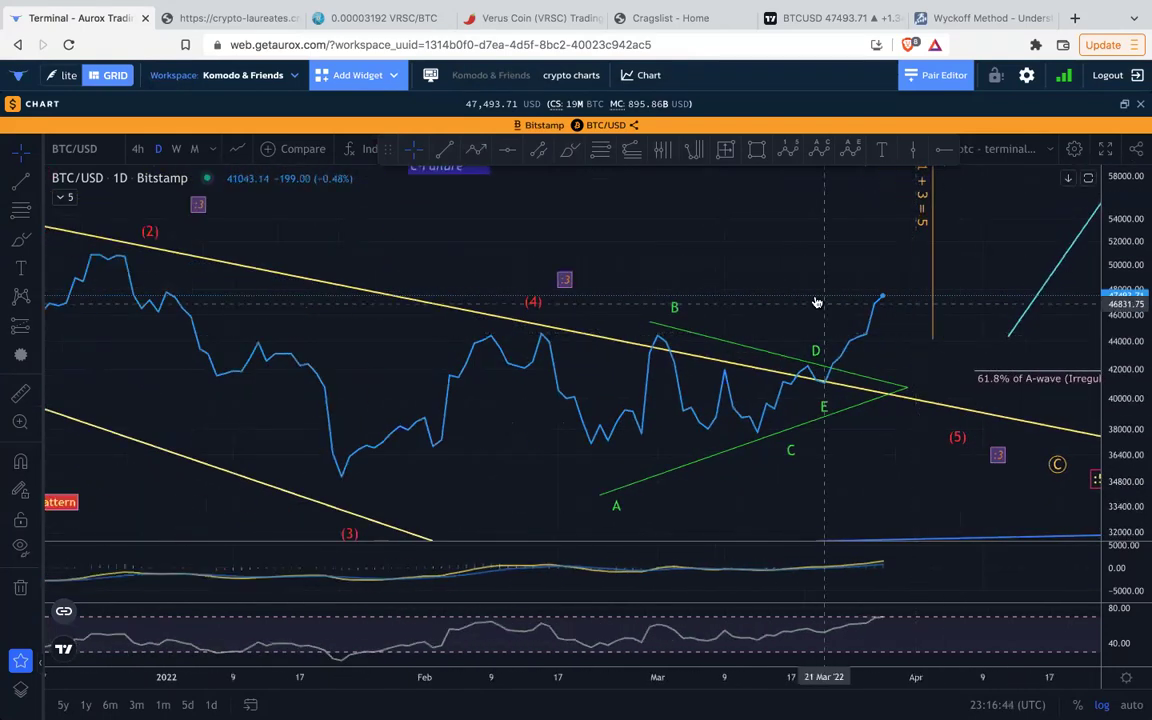
pyautogui.scroll(2, 653, 239)
pyautogui.scroll(-3, 656, 241)
pyautogui.scroll(1, 764, 237)
pyautogui.hscroll(2, 710, 237)
pyautogui.scroll(-3, 648, 276)
pyautogui.hscroll(1, 635, 287)
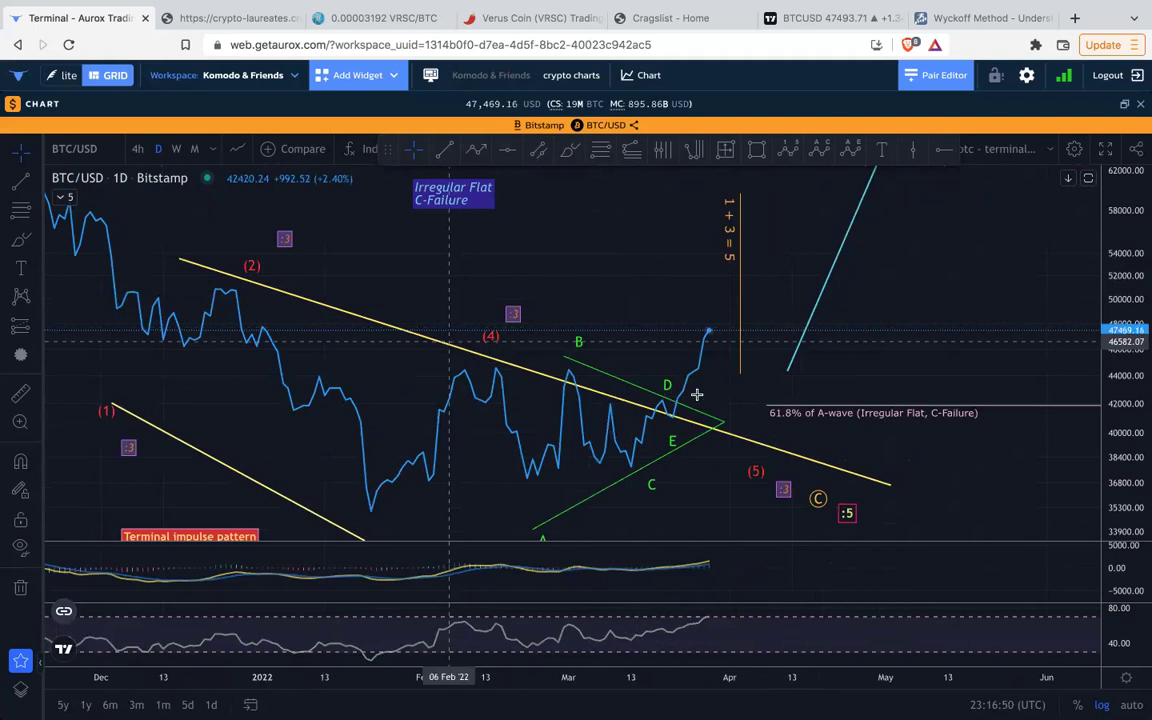
# Change the chart style back to Candles and compress the price scale to show a wider price range.
pyautogui.click(237, 149)
pyautogui.click(258, 197)
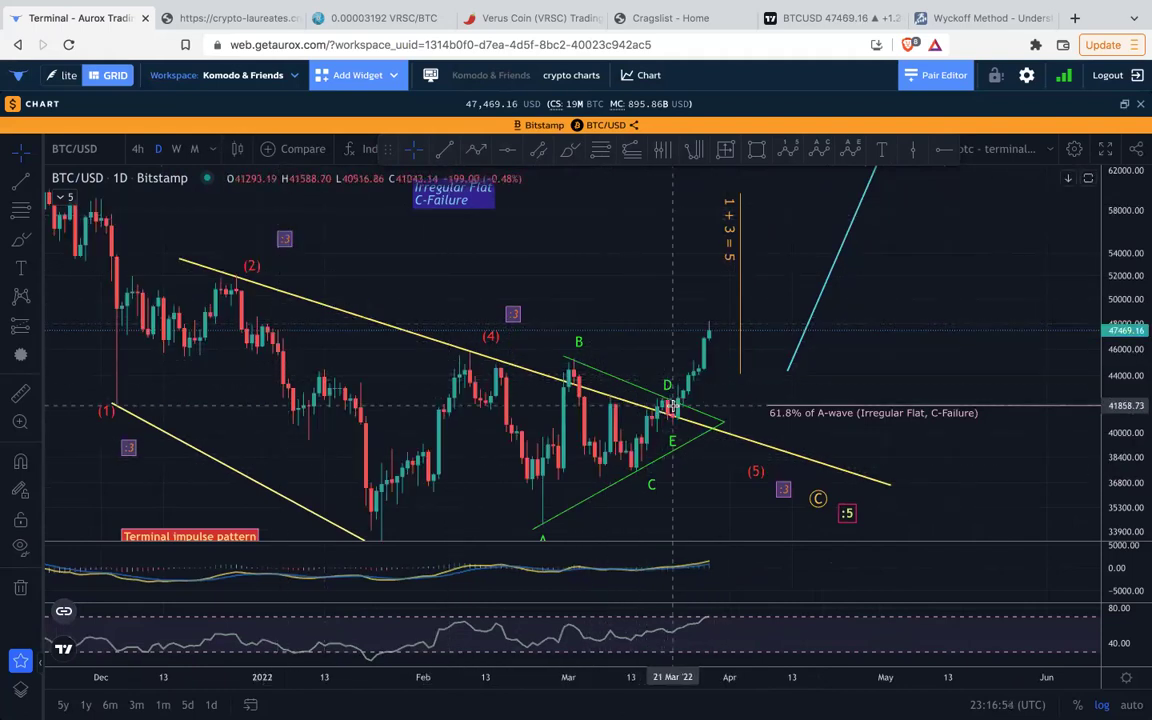
pyautogui.moveTo(1132, 198); pyautogui.dragTo(1132, 240)
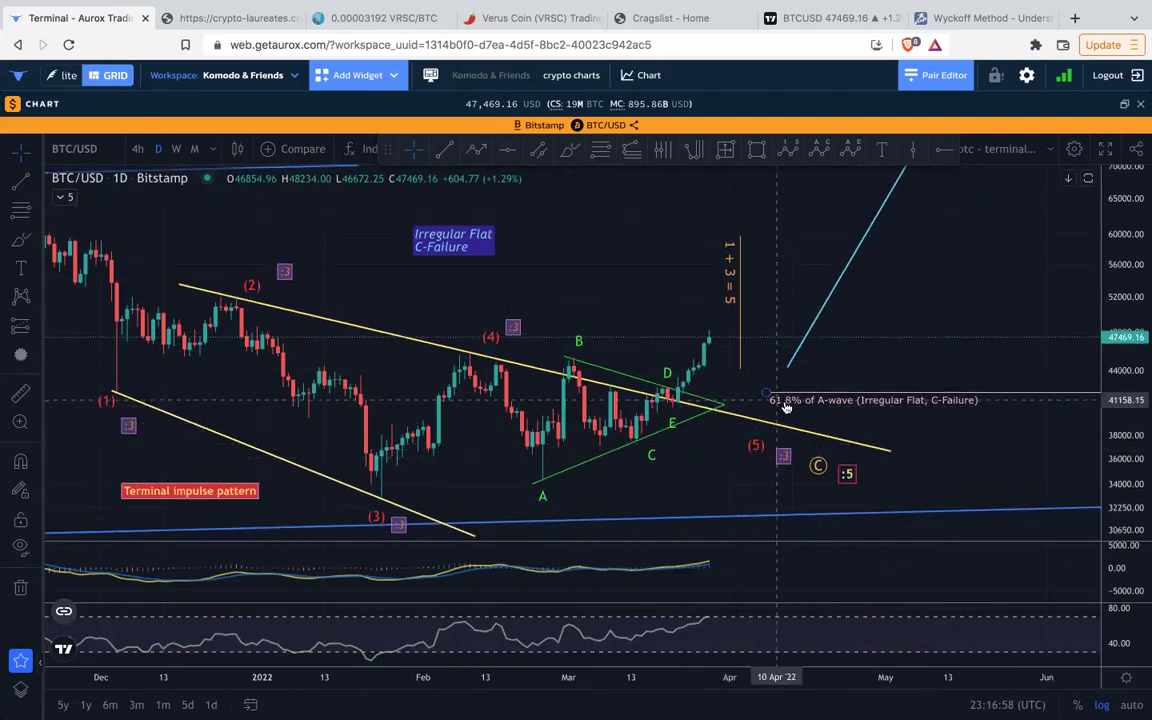
# Draw a trend-based Fibonacci extension from the A low (about 34,639) to the mid-February high (about 44,742), projected from about 40,271 on 25 April.
pyautogui.scroll(-5, 783, 412)
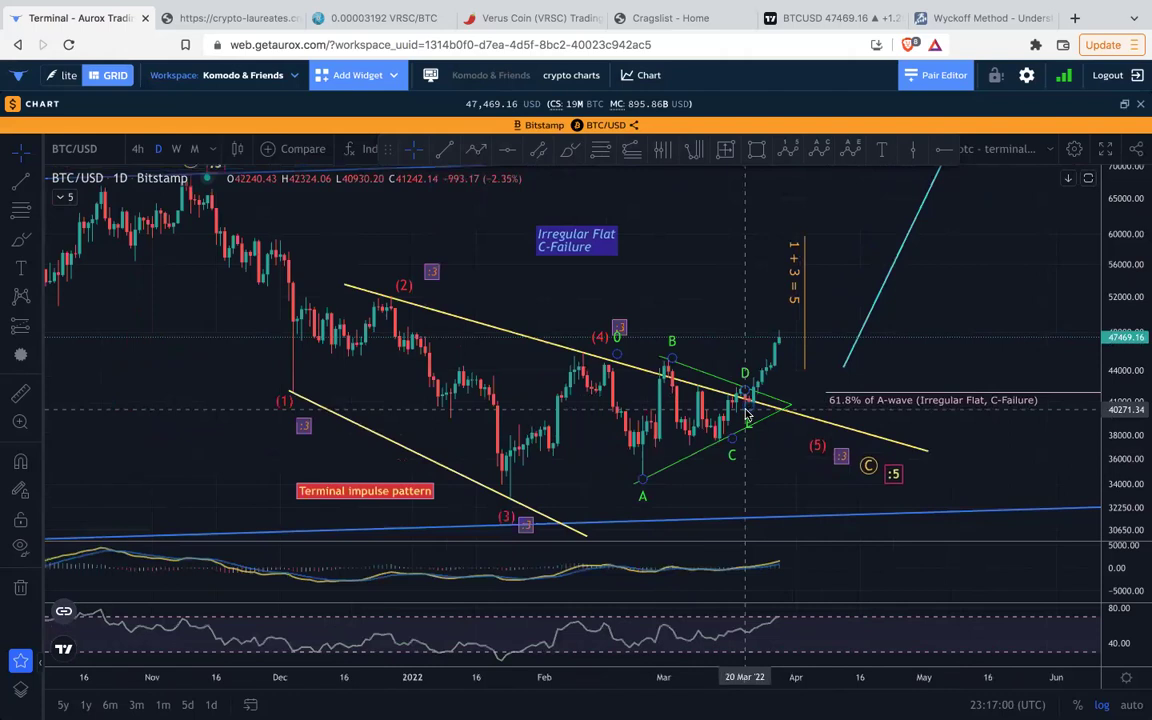
pyautogui.scroll(-5, 745, 408)
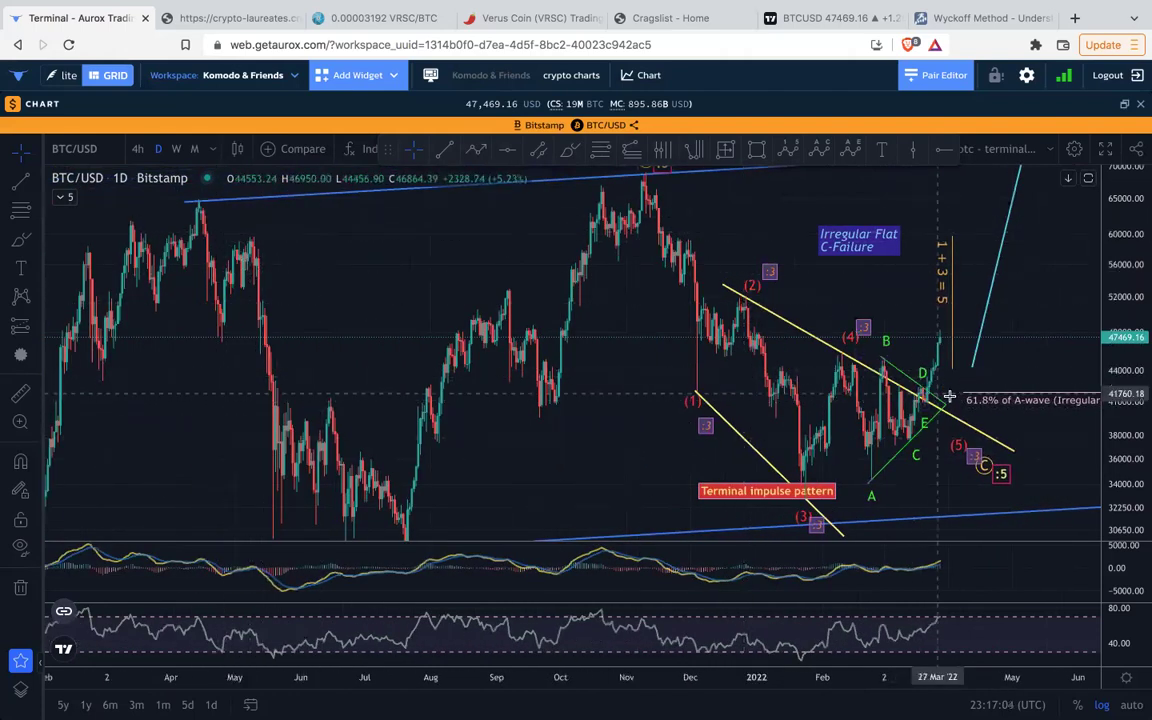
pyautogui.scroll(1, 940, 398)
pyautogui.scroll(3, 880, 390)
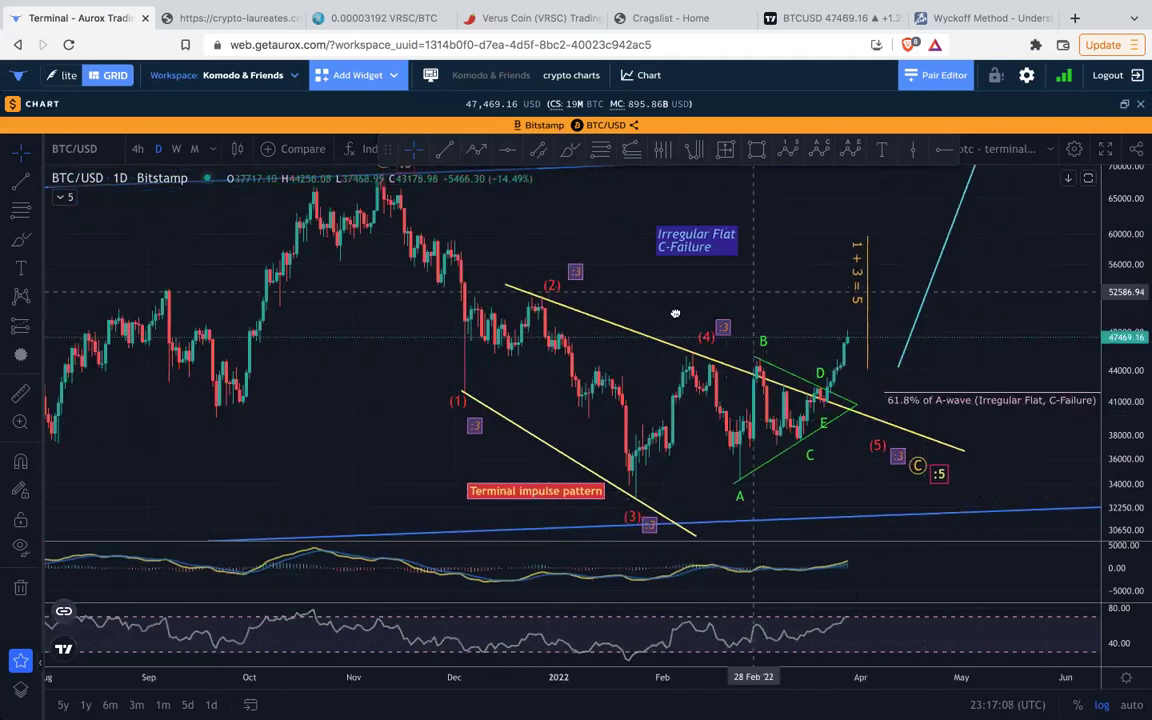
pyautogui.hscroll(3, 660, 318)
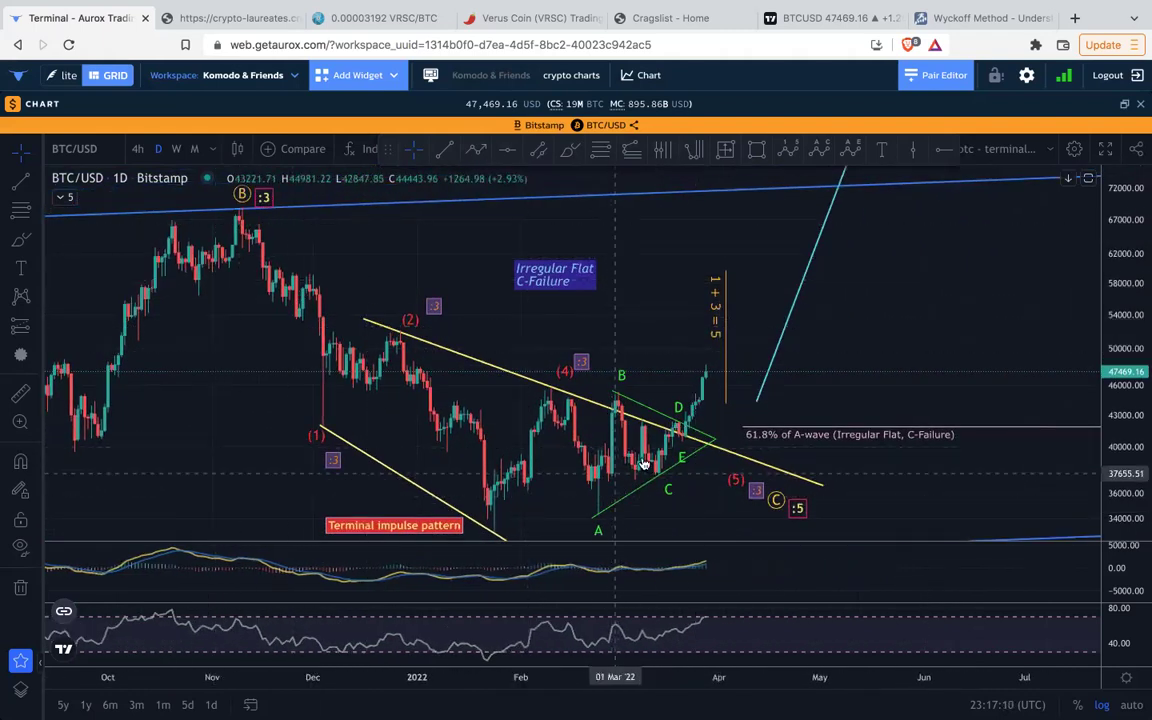
pyautogui.moveTo(818, 393); pyautogui.dragTo(798, 373)
pyautogui.hscroll(2, 798, 373)
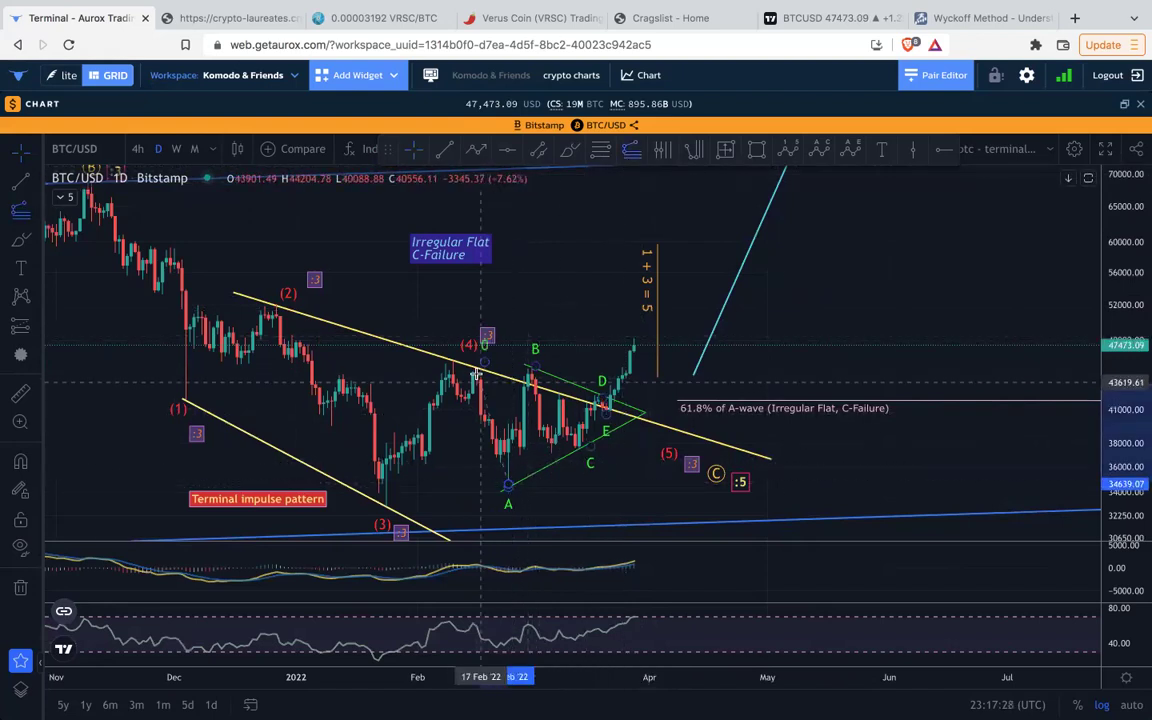
pyautogui.click(477, 305)
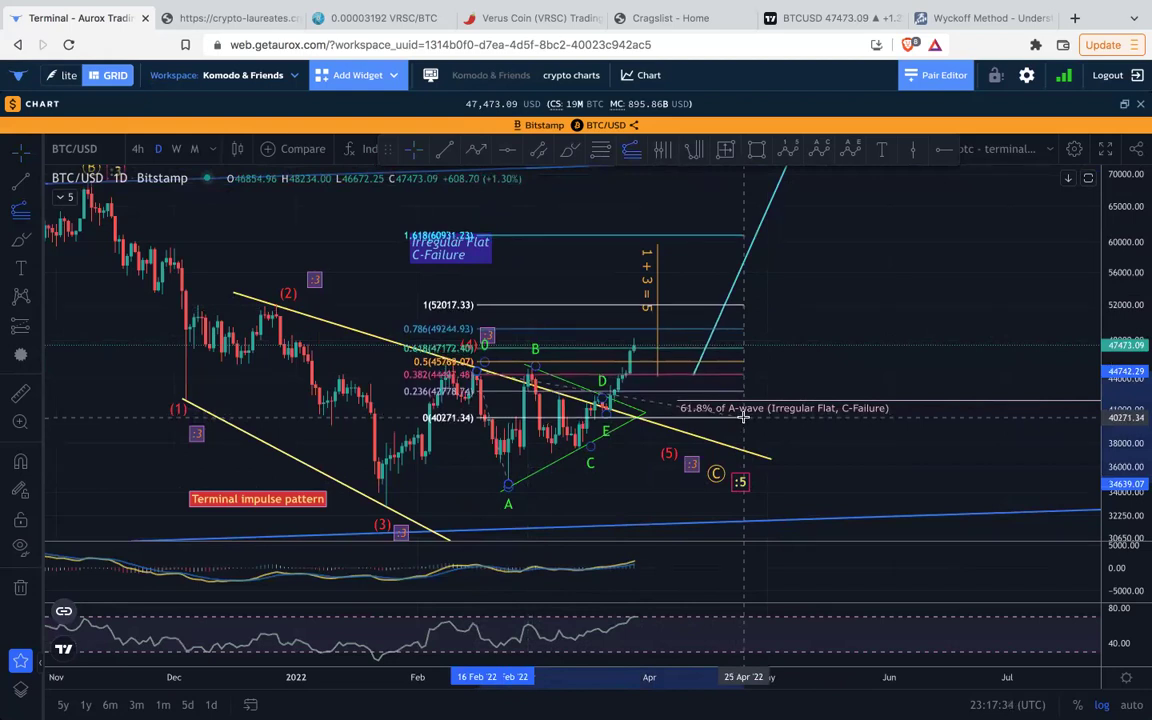
pyautogui.click(743, 417)
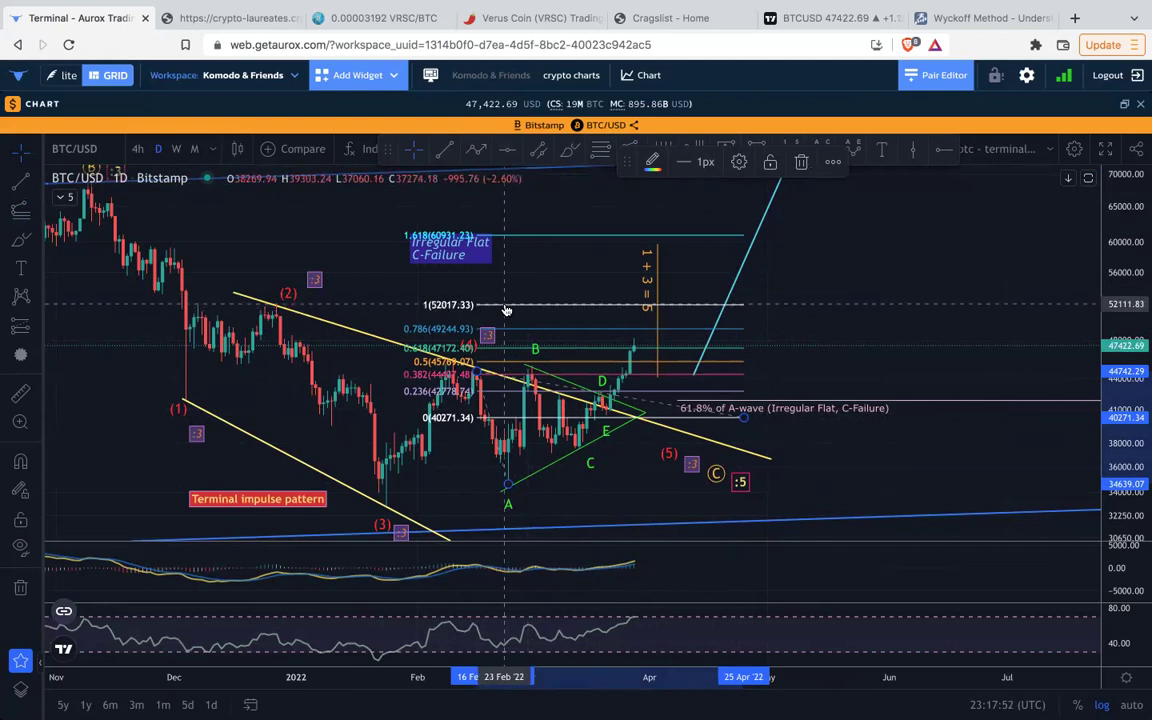
# Move the green triangle's C label to the 14 March low.
pyautogui.scroll(-1, 385, 318)
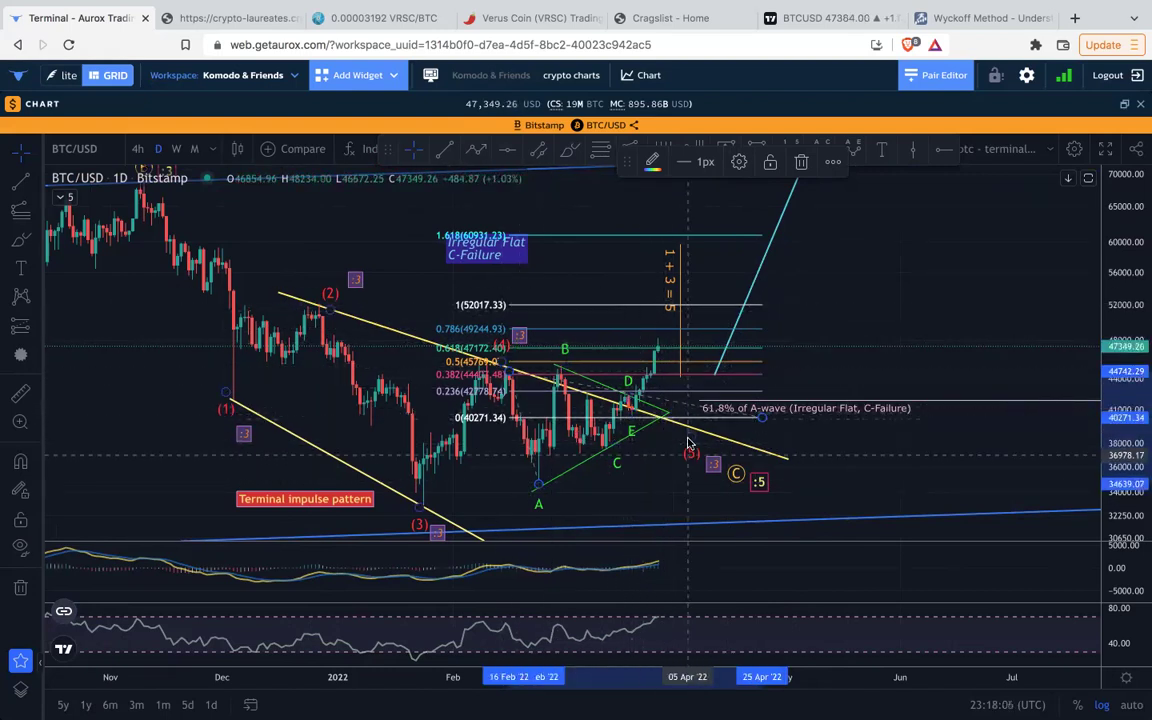
pyautogui.click(612, 460)
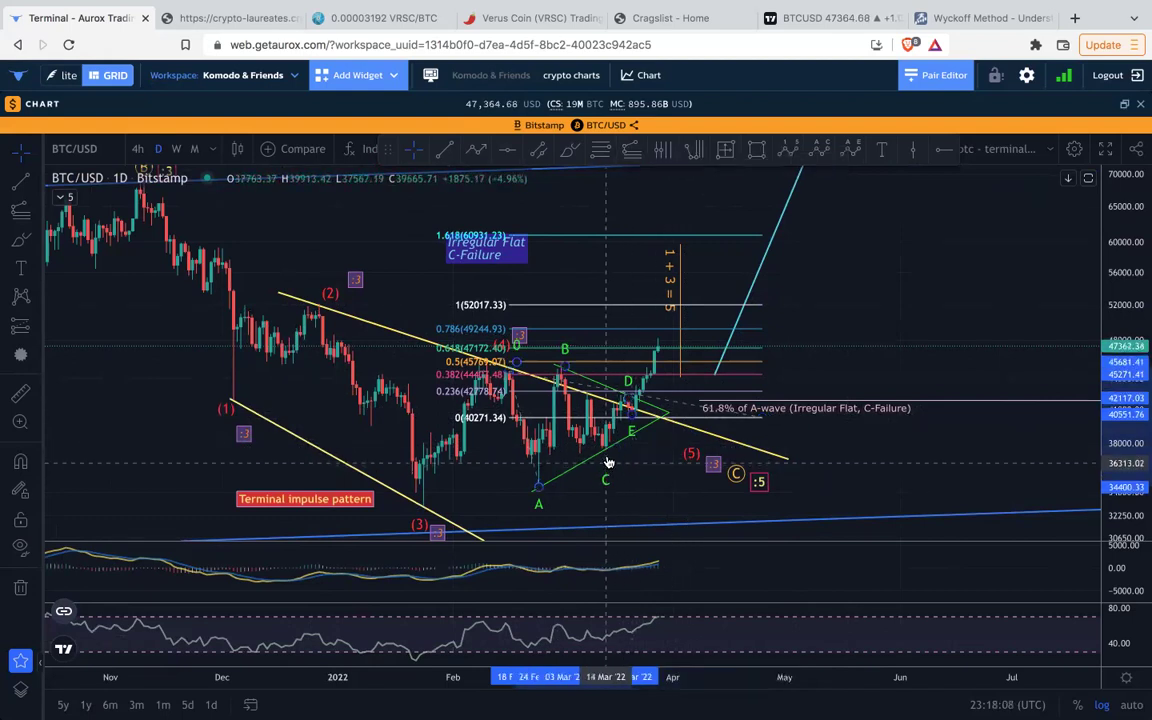
# Delete the vertical orange line with the text "1 + 3 = 5" from the daily chart.
pyautogui.click(650, 457)
pyautogui.scroll(4, 653, 457)
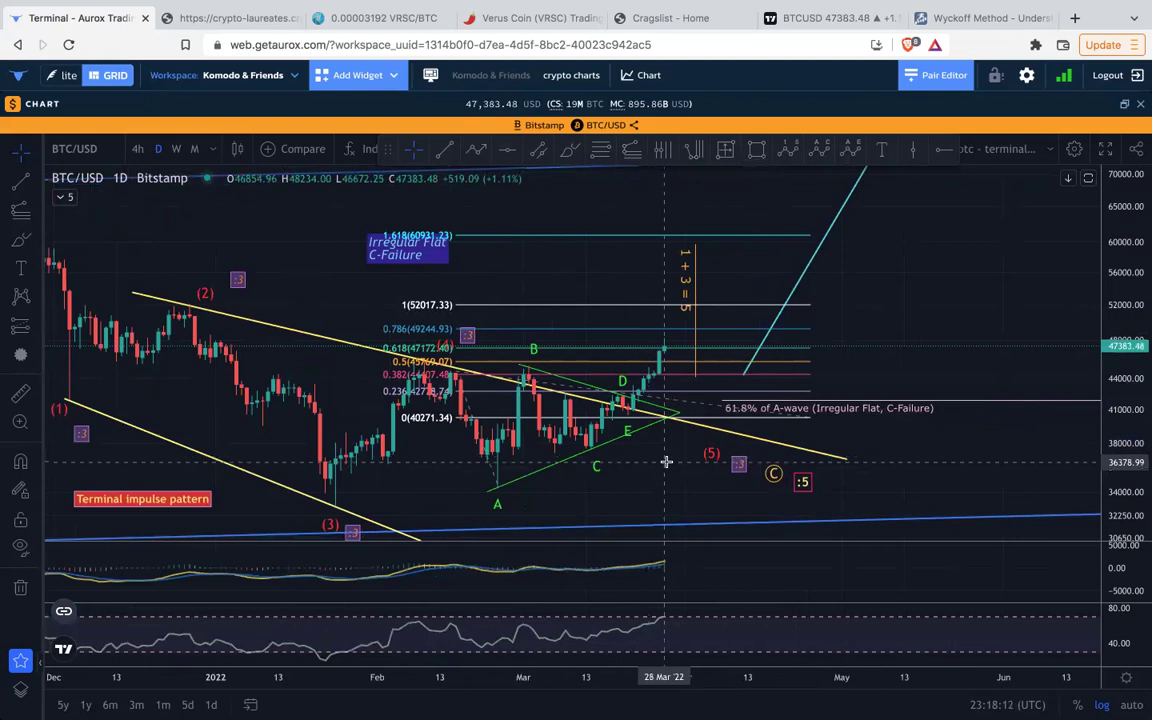
pyautogui.click(695, 280)
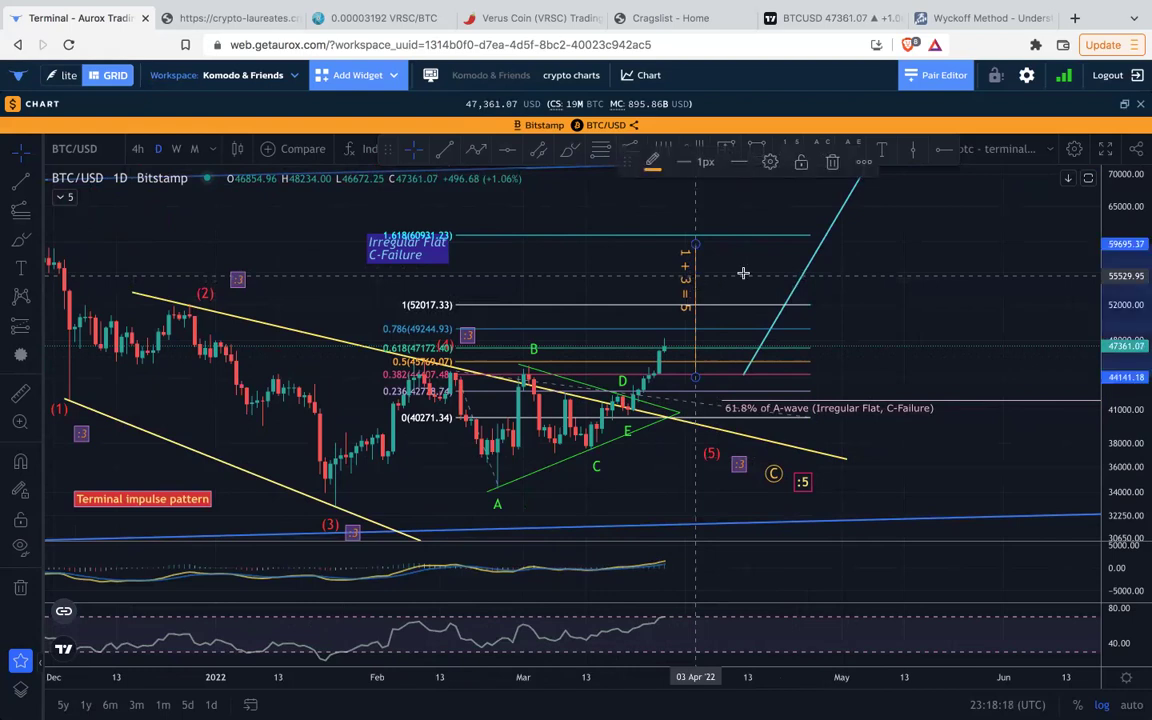
pyautogui.press('Delete')
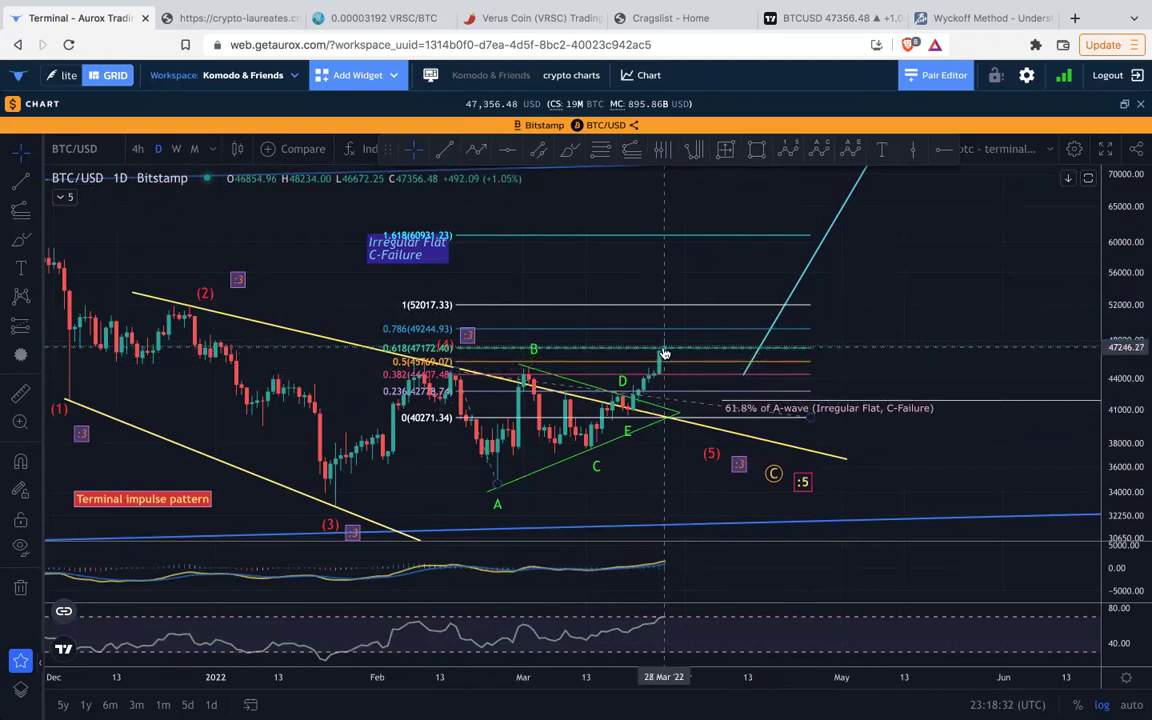
# Delete the trend-based Fibonacci extension projected from the triangle's A low.
pyautogui.scroll(-5, 660, 352)
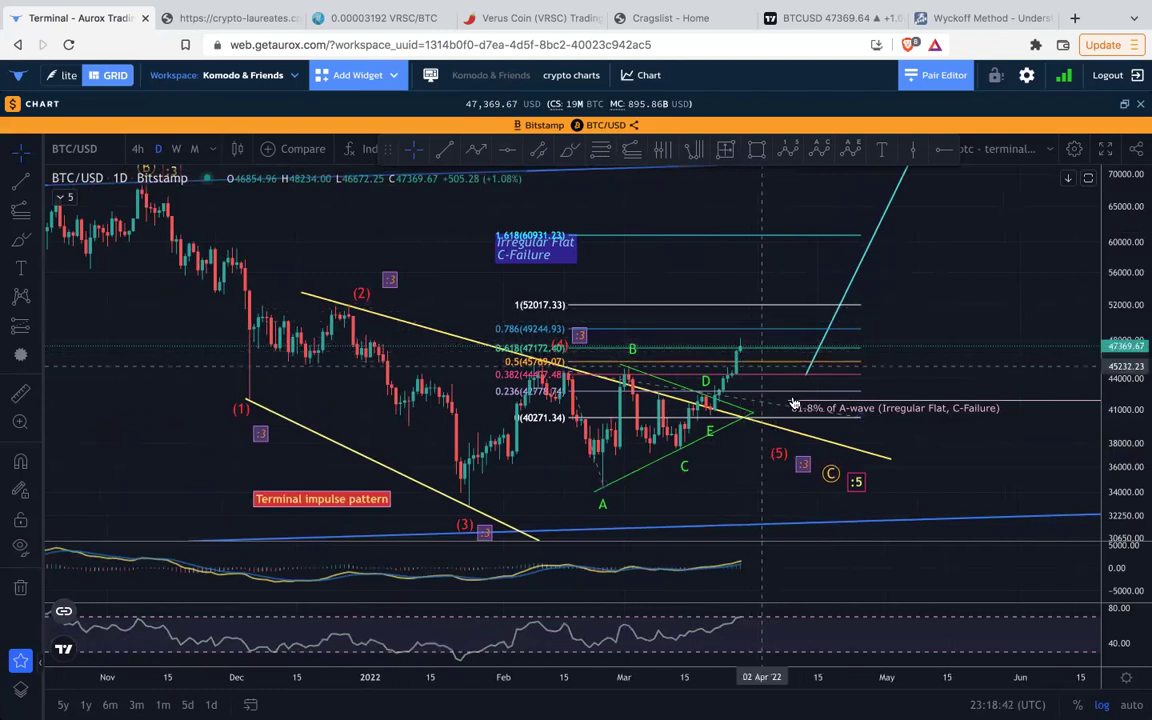
pyautogui.click(856, 422)
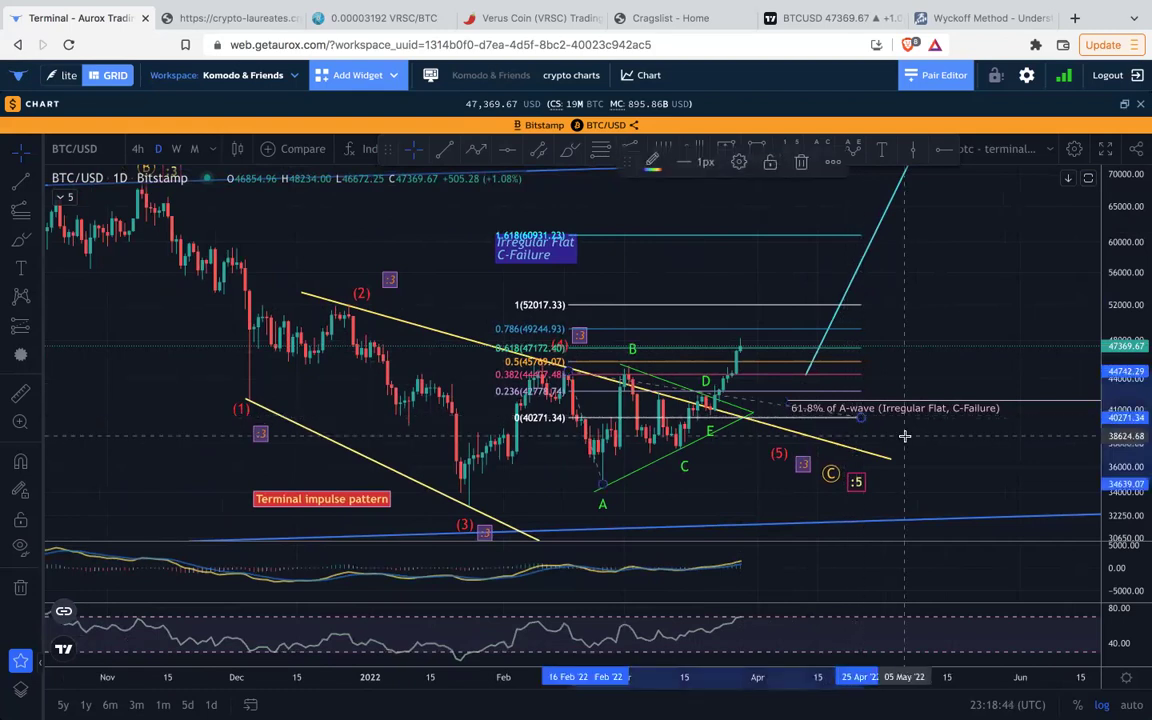
pyautogui.press('Delete')
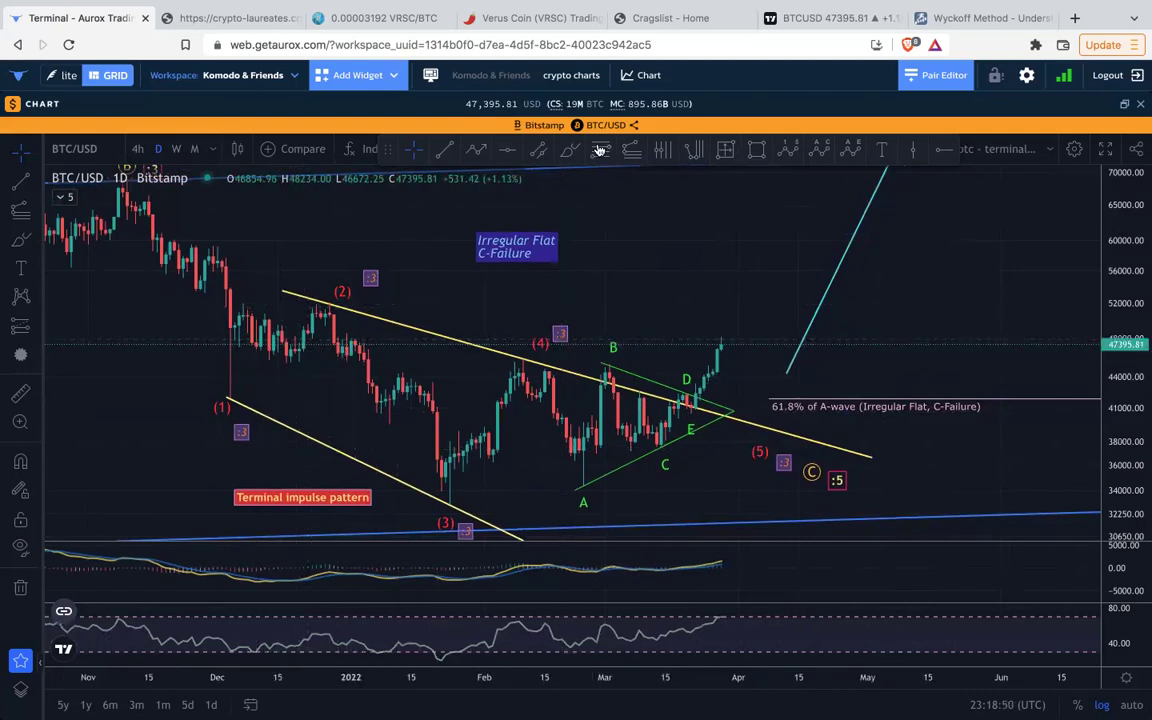
# Draw a Fibonacci retracement of the triangle breakout from about 40,860 on 22 March to about 47,937 on 25 April, and delete it.
pyautogui.click(697, 409)
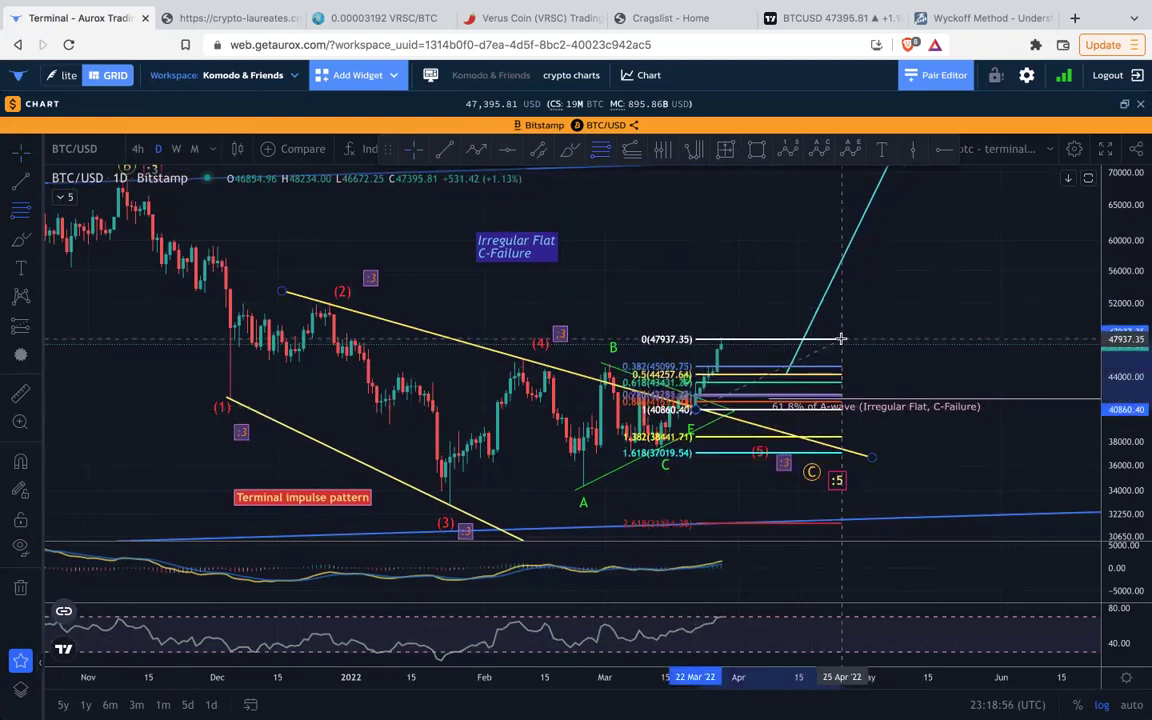
pyautogui.click(841, 340)
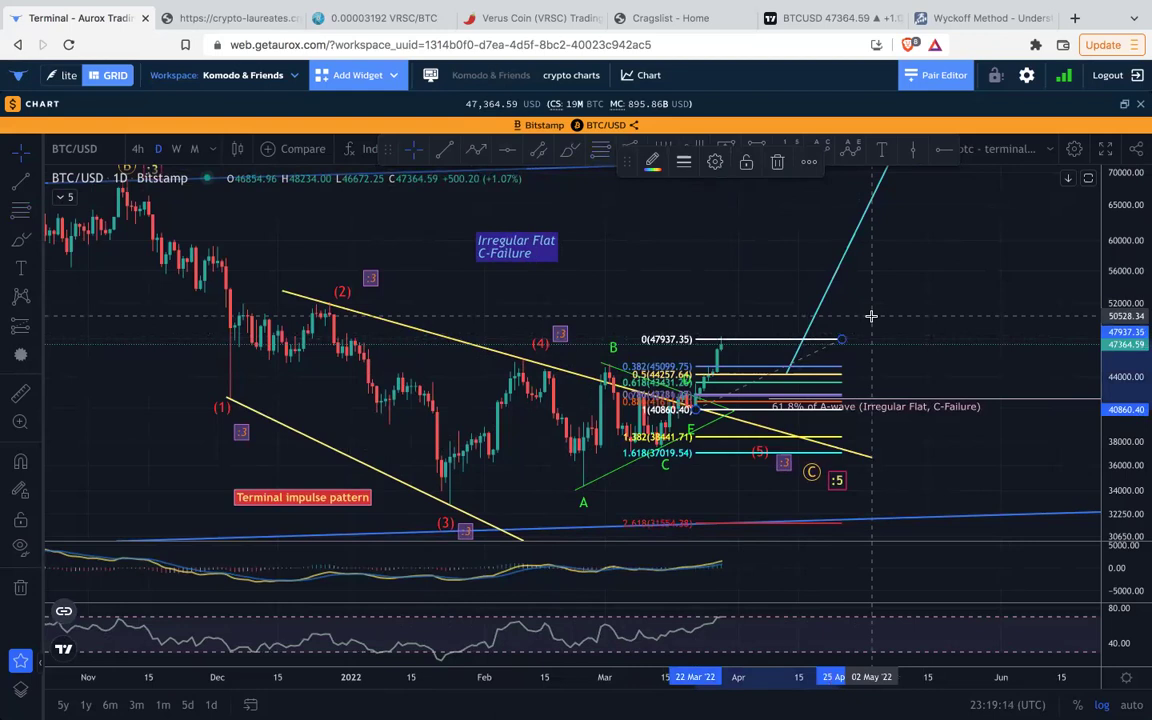
pyautogui.press('Delete')
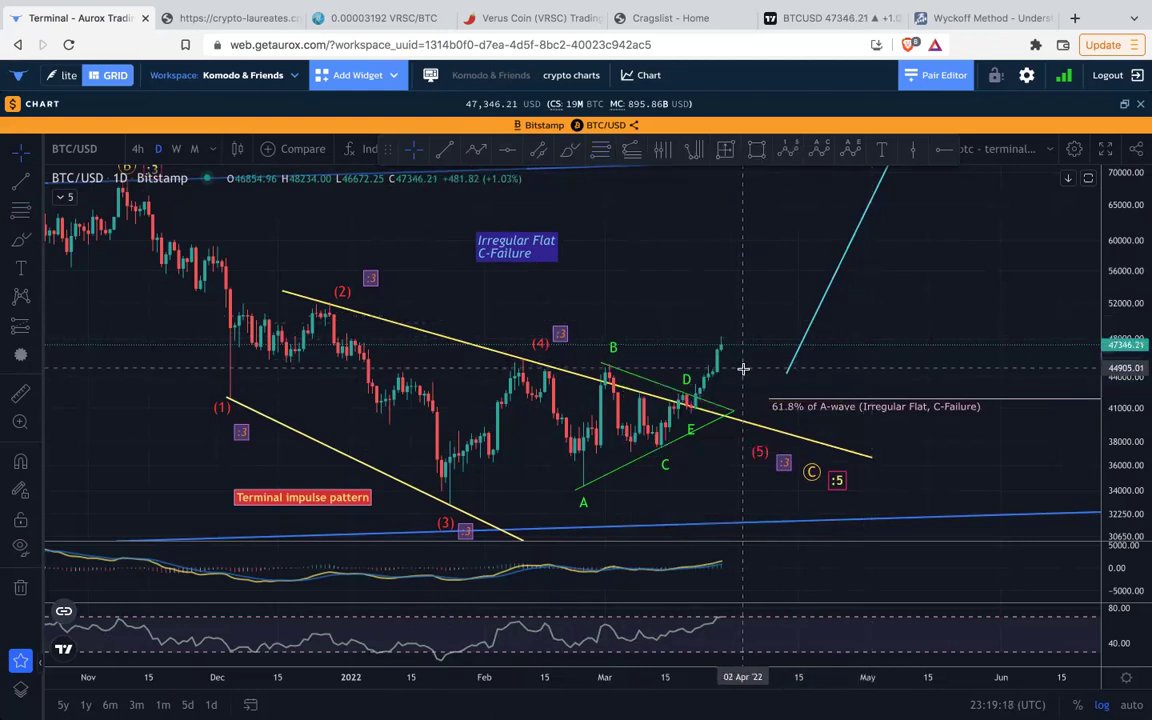
# Draw a date and price range from about 48,024 on 5 April to about 45,397 on 11 April, and delete it.
pyautogui.moveTo(745, 367); pyautogui.dragTo(704, 375)
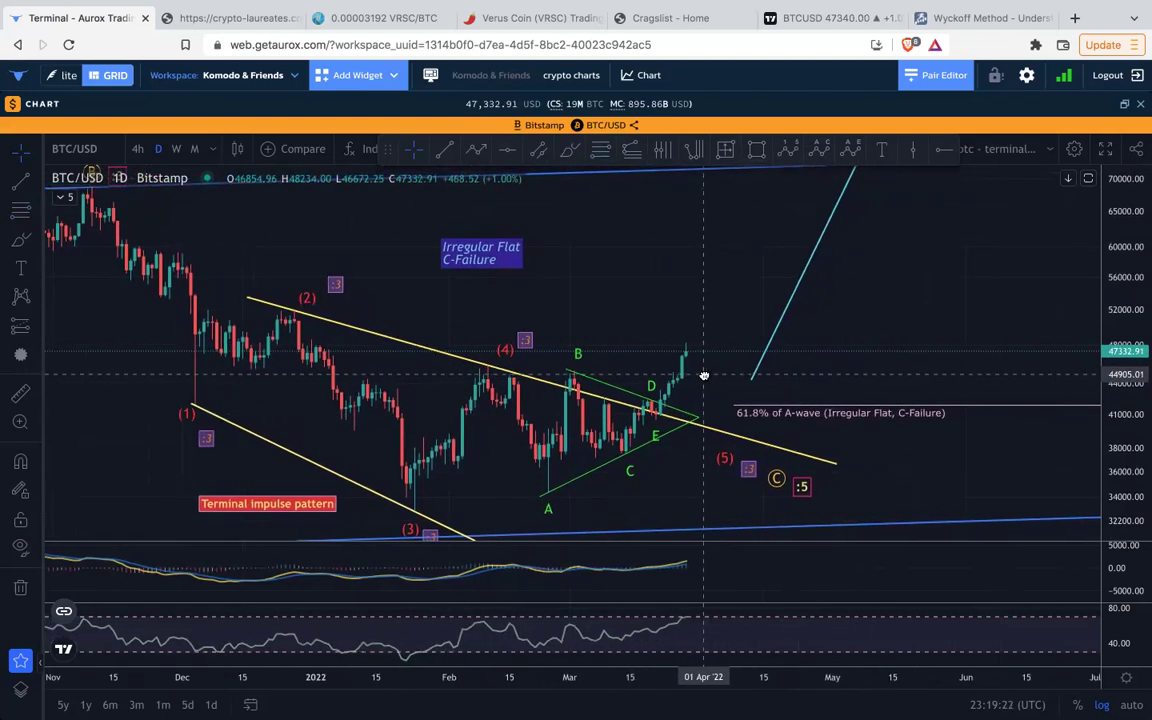
pyautogui.press('shift')
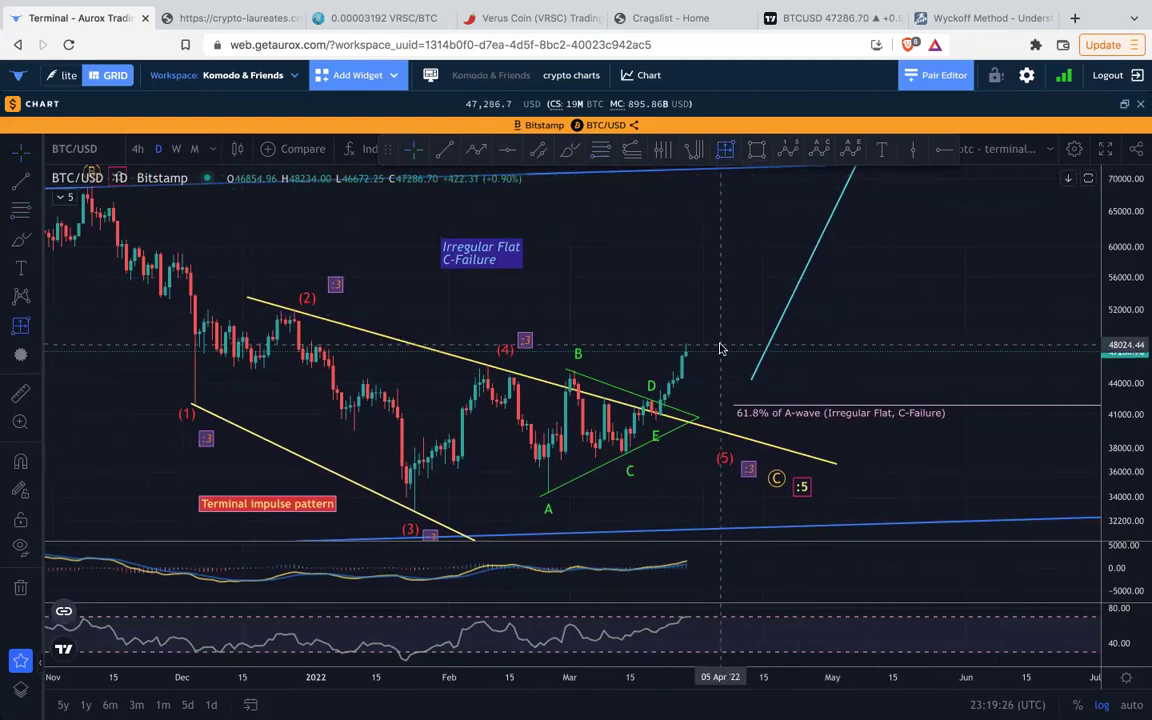
pyautogui.click(720, 348)
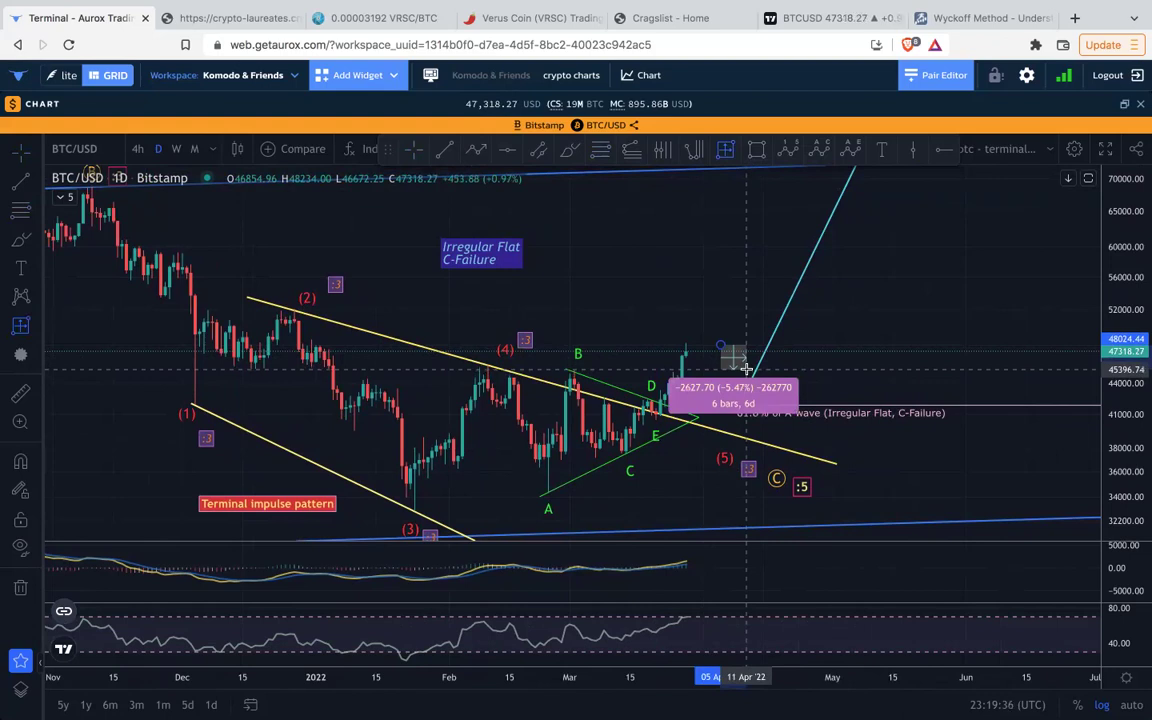
pyautogui.click(746, 369)
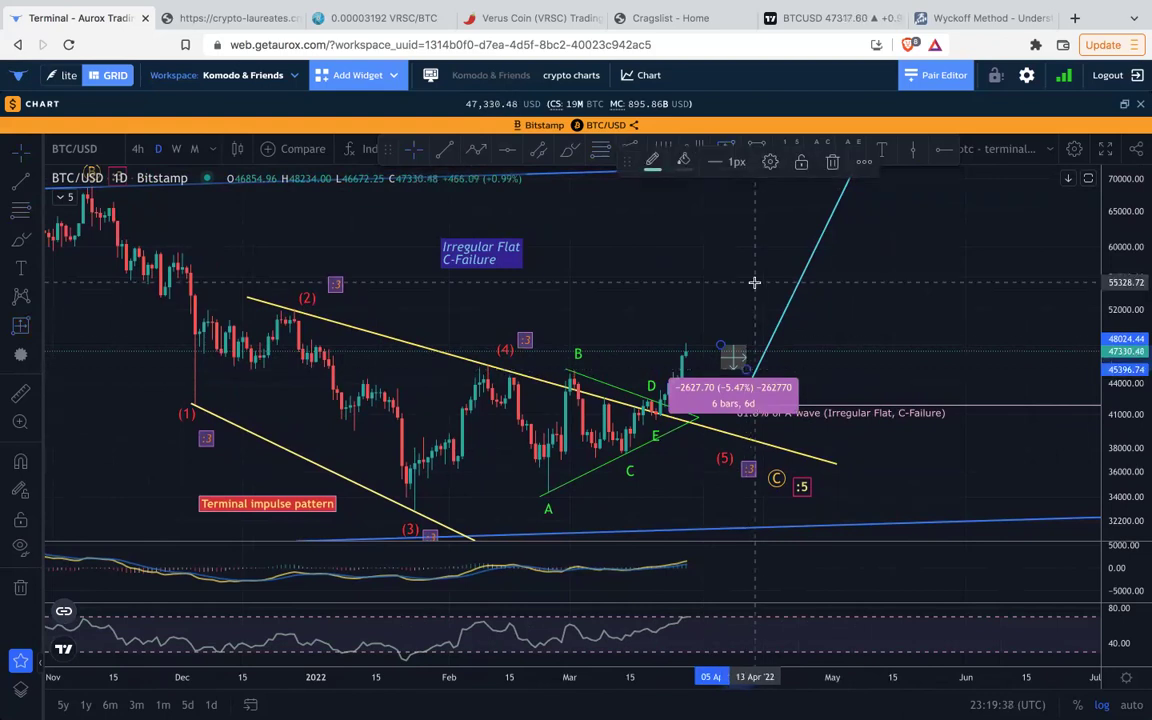
pyautogui.click(754, 283)
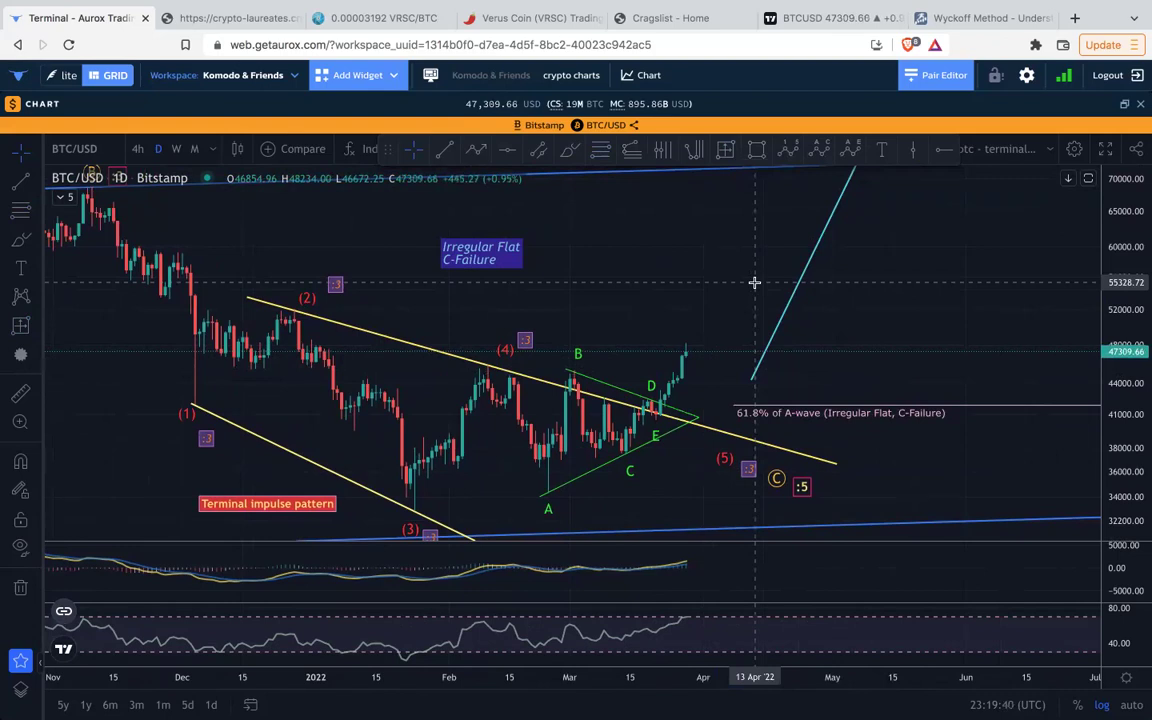
# Examine the terminal impulse, the A–E triangle and the wider A–B–C irregular flat inside the blue channel on the daily chart.
pyautogui.hscroll(2, 751, 283)
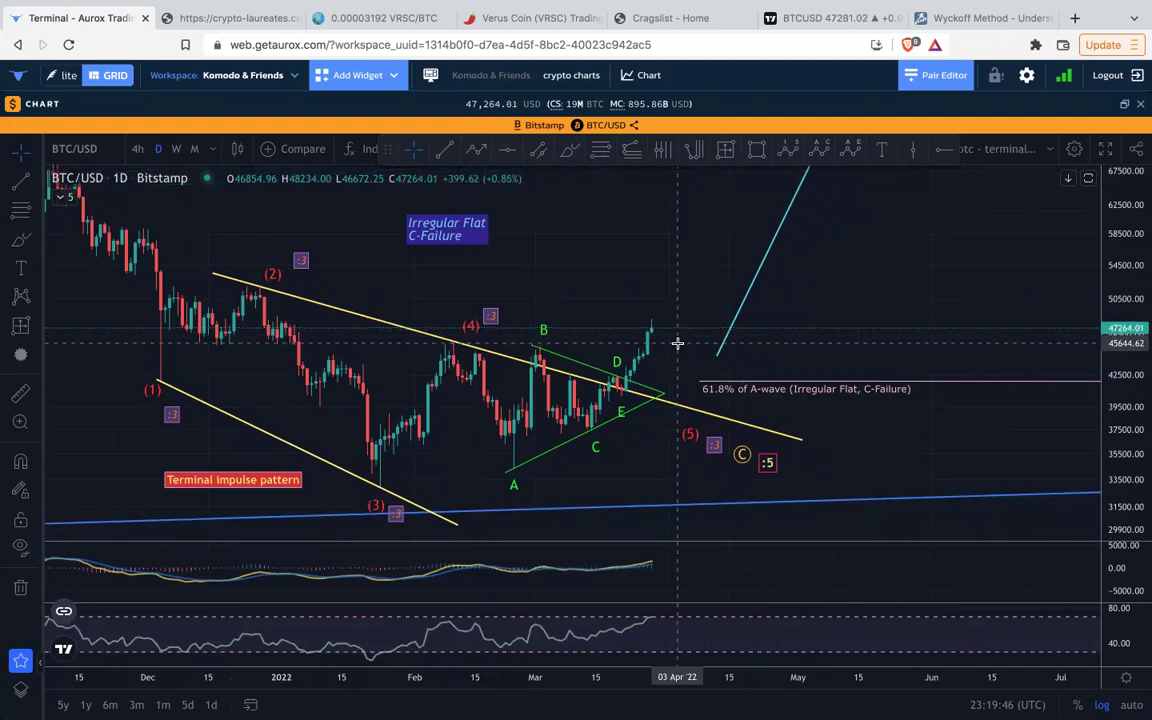
pyautogui.scroll(-3, 677, 343)
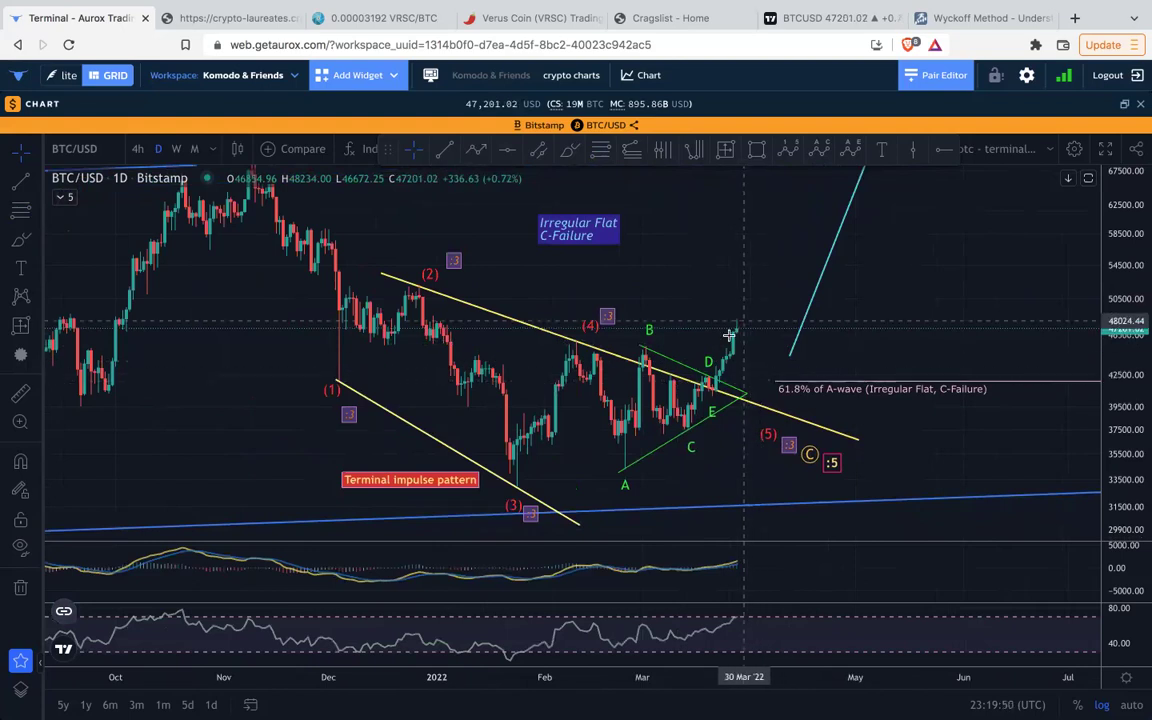
pyautogui.hscroll(2, 738, 340)
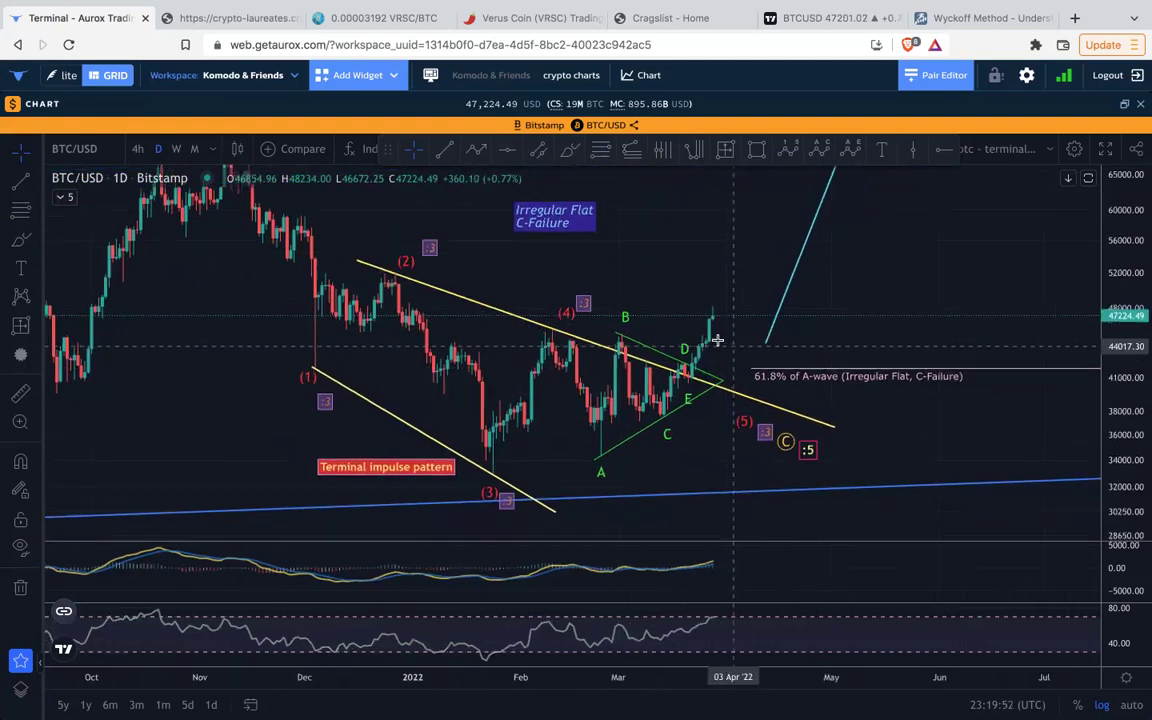
pyautogui.scroll(3, 719, 341)
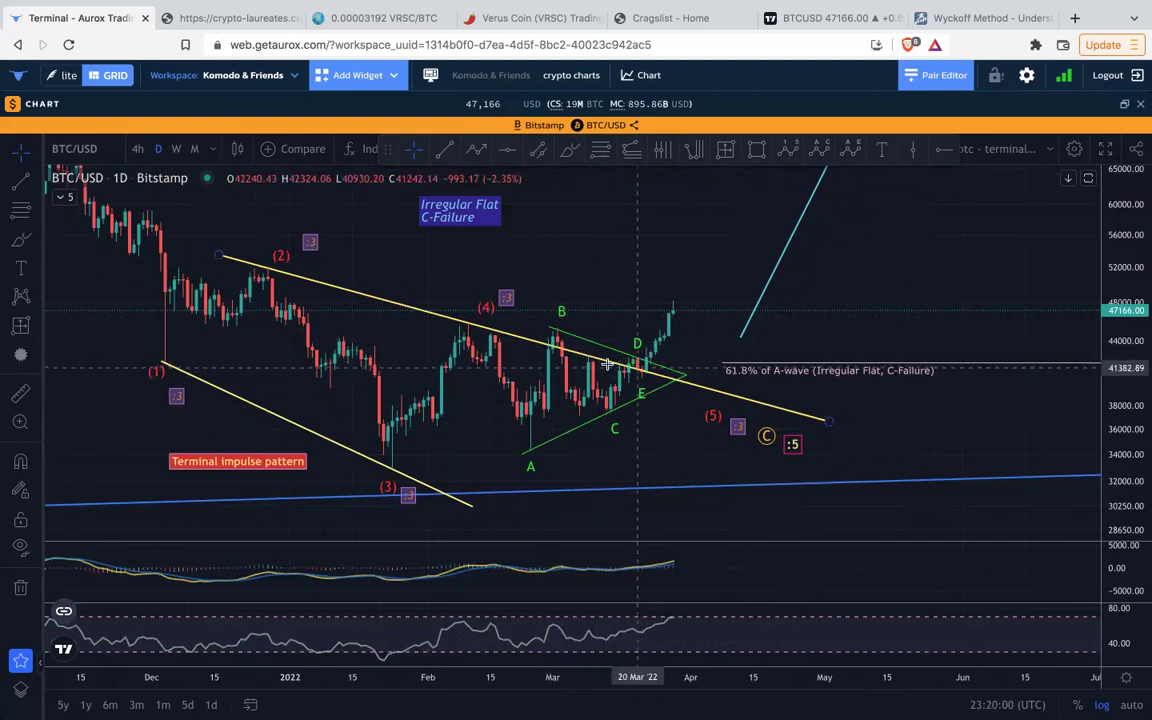
pyautogui.scroll(-3, 1005, 362)
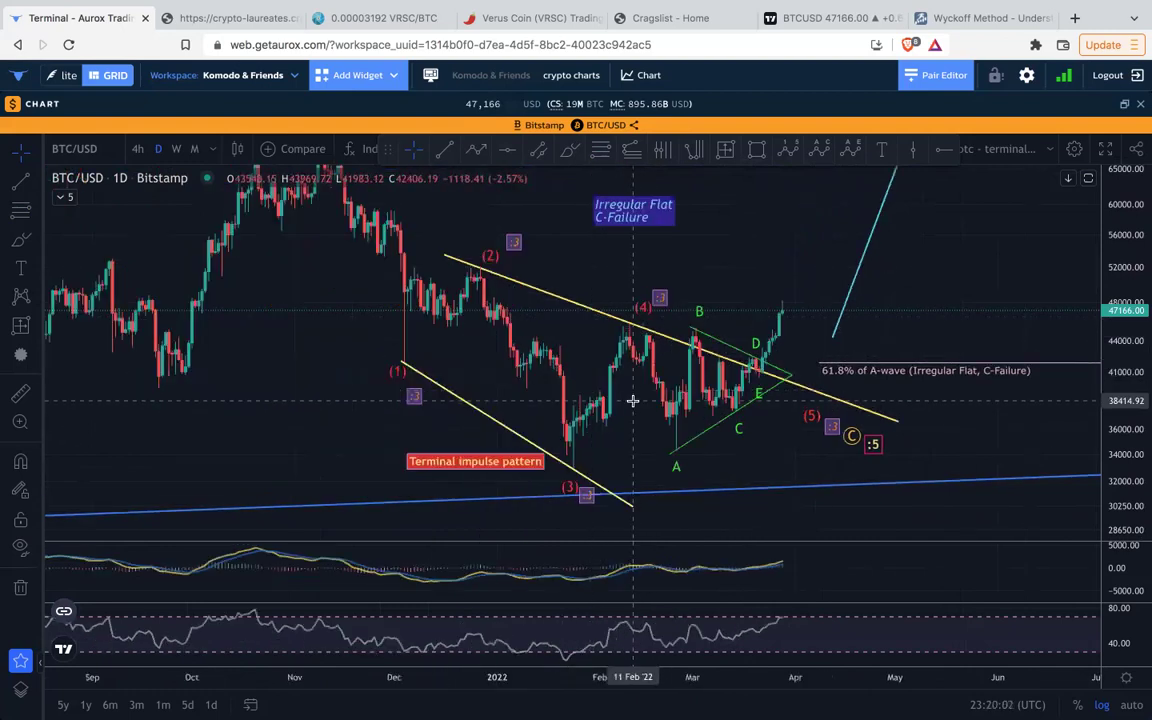
pyautogui.scroll(-2, 1000, 342)
pyautogui.scroll(-3, 1000, 342)
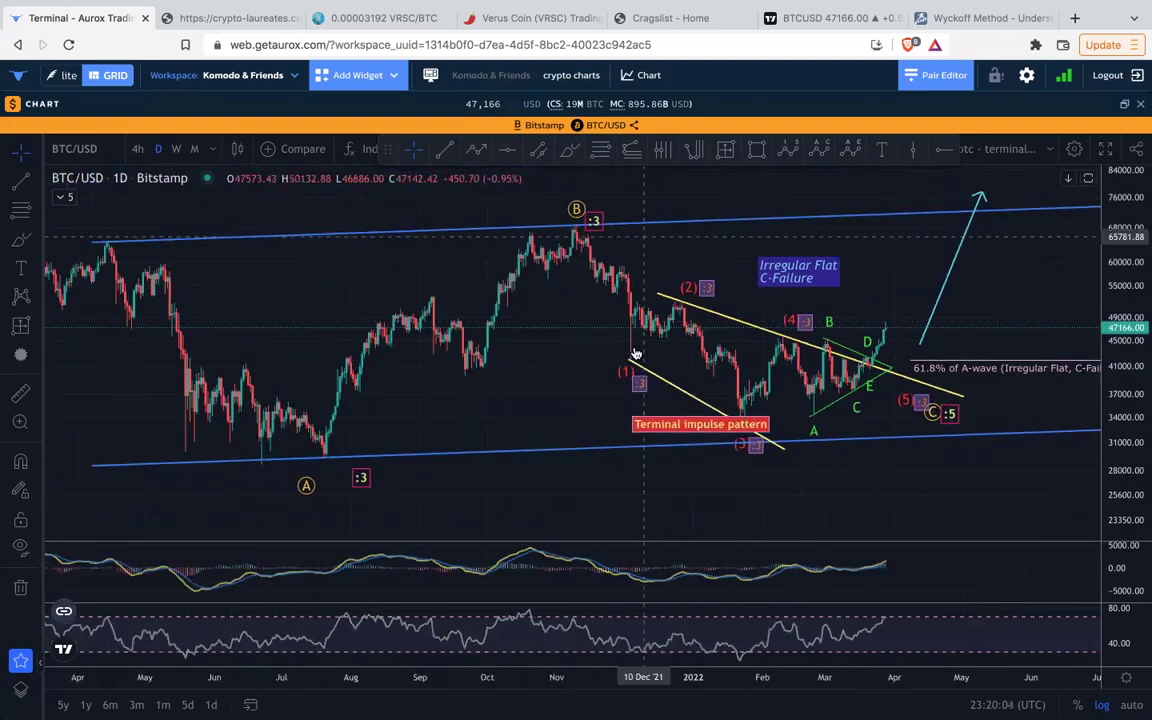
pyautogui.hscroll(5, 880, 284)
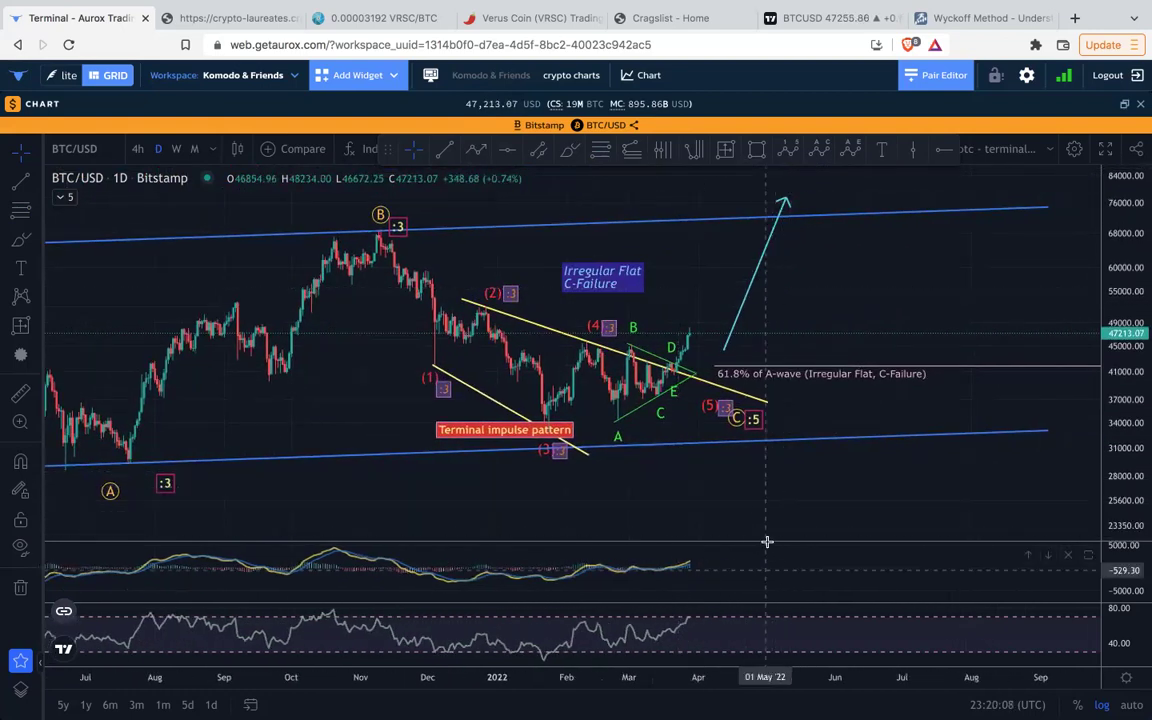
pyautogui.scroll(-5, 770, 491)
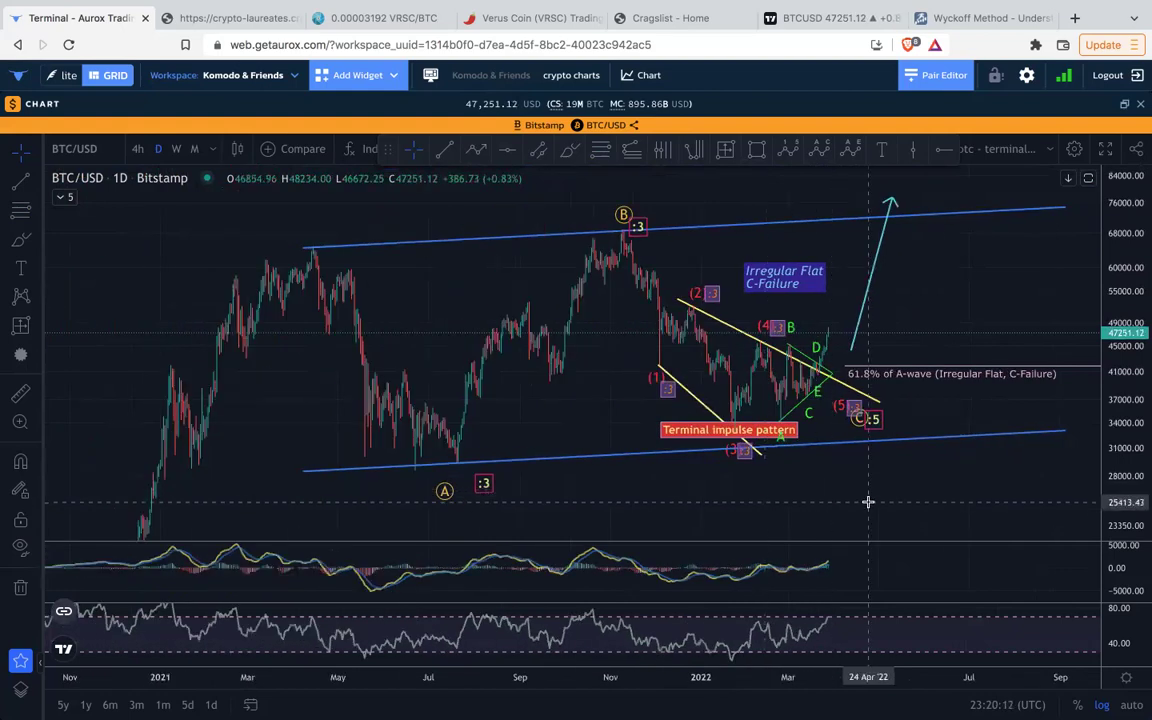
pyautogui.scroll(2, 866, 500)
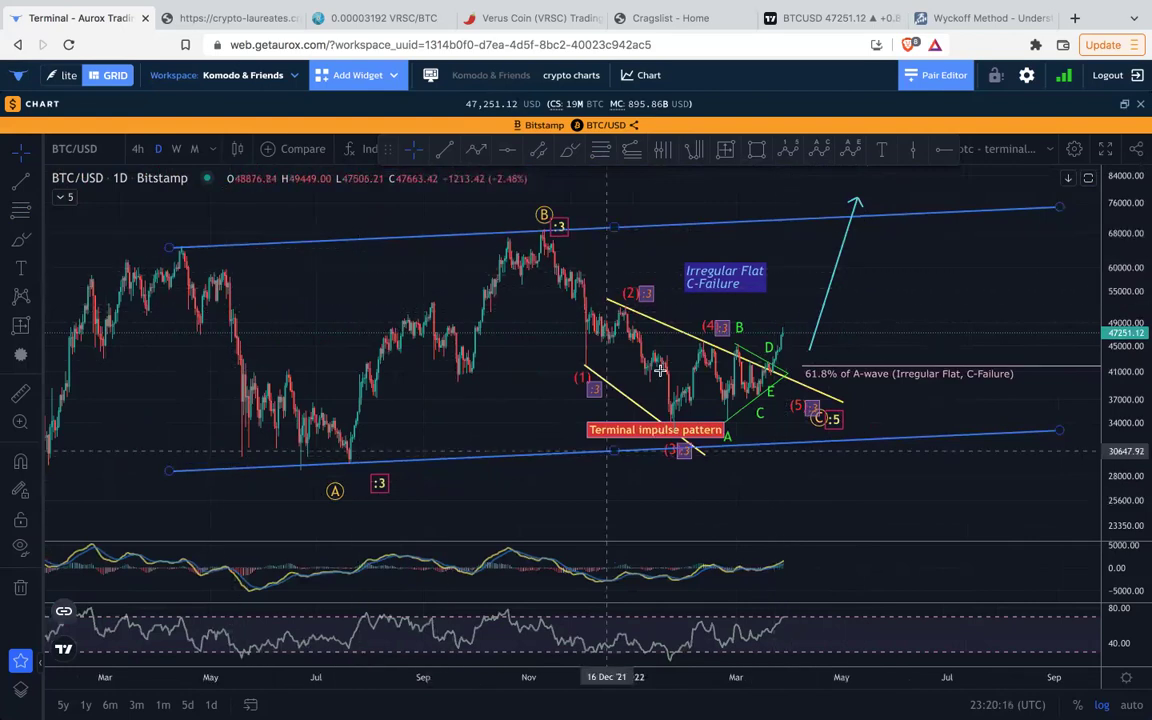
pyautogui.moveTo(797, 272); pyautogui.dragTo(749, 320)
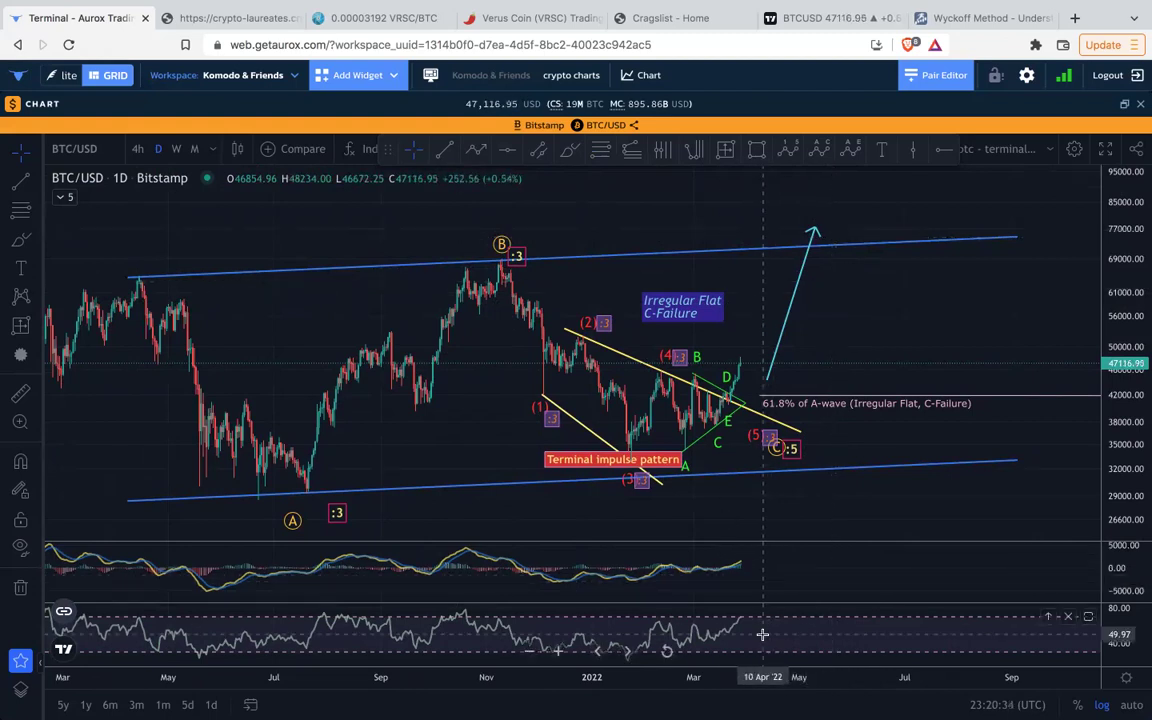
# Switch the chart to the 4-hour interval and delete the white 0–5 wave labels and the short yellow trendline under the March rise.
pyautogui.click(139, 150)
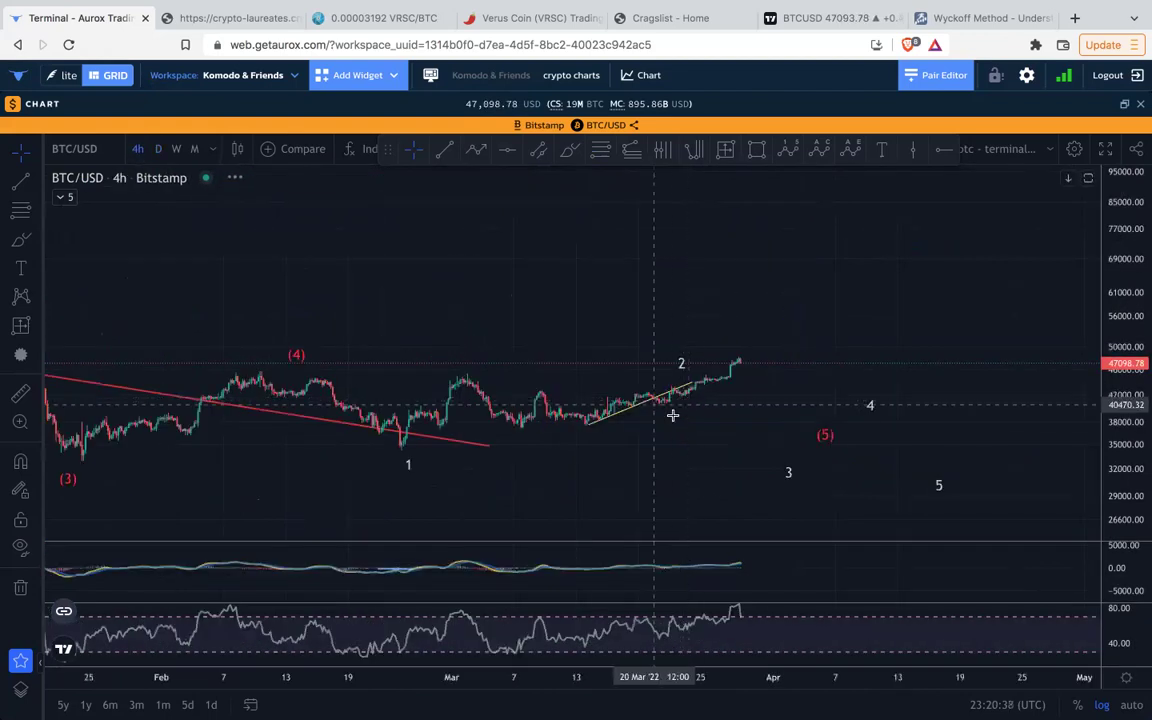
pyautogui.click(787, 477)
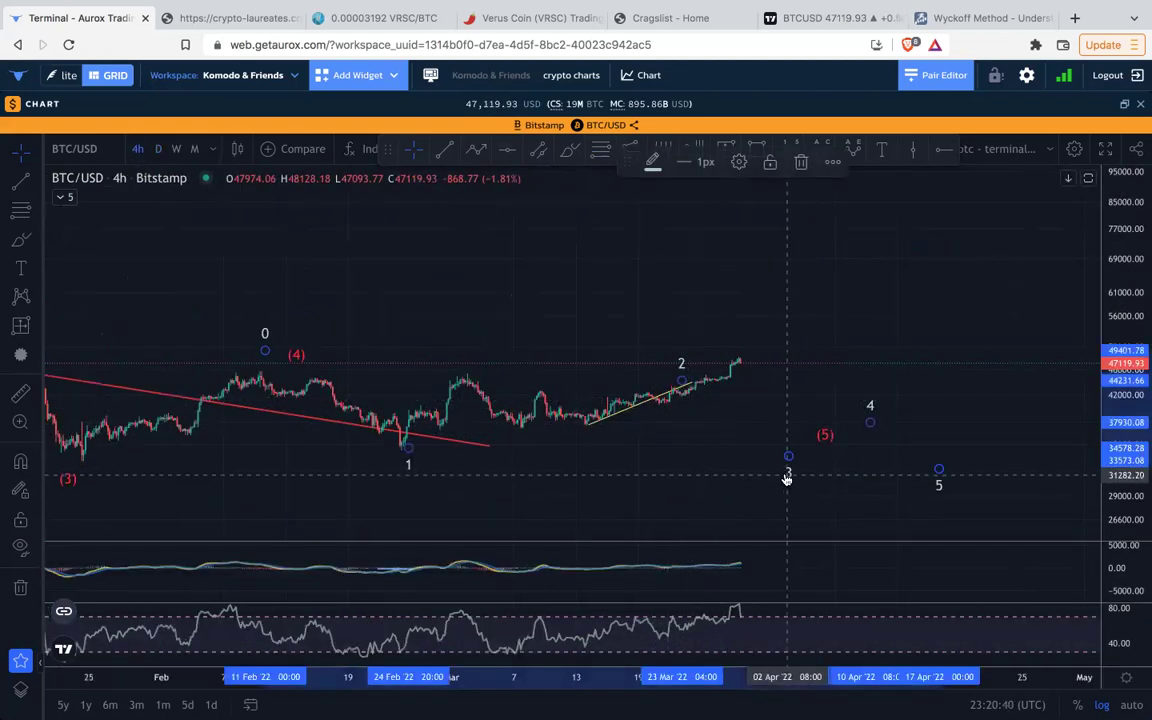
pyautogui.press('Delete')
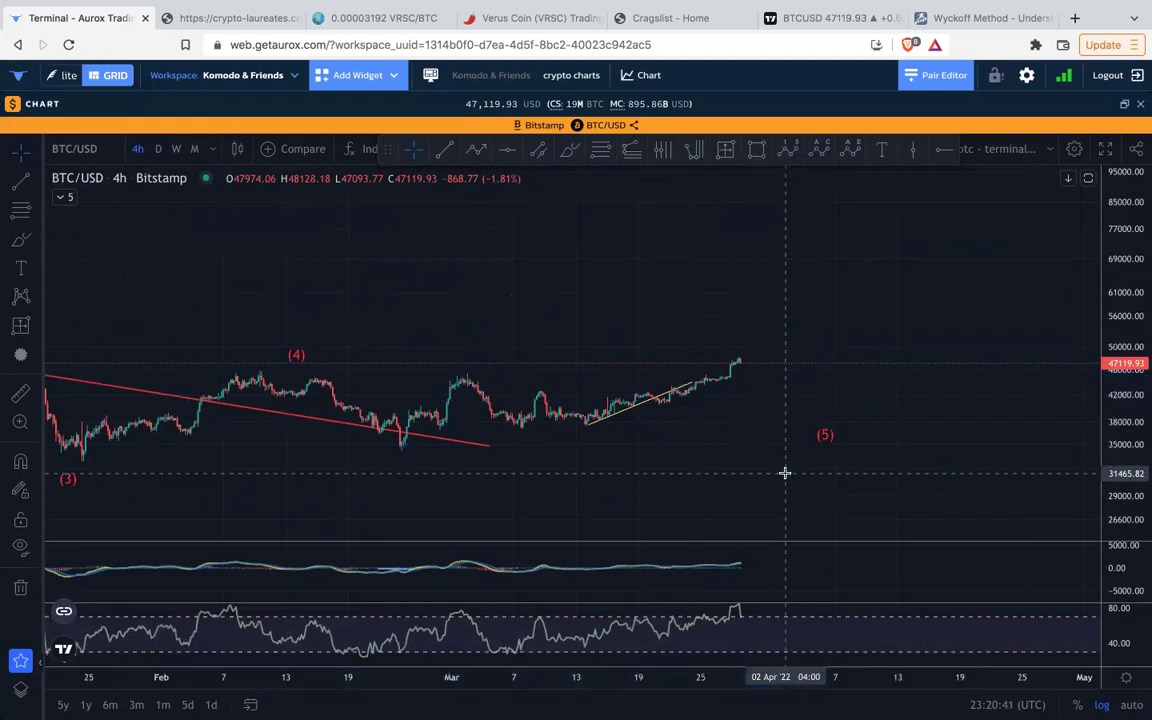
pyautogui.click(622, 411)
pyautogui.press('Delete')
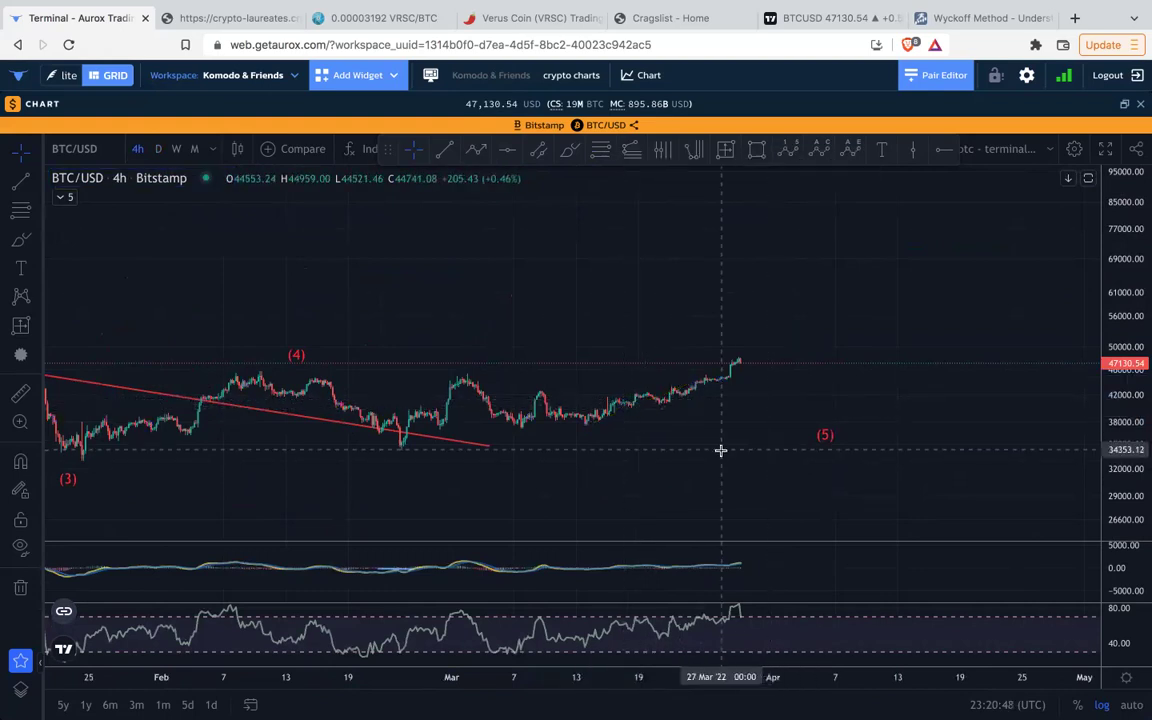
# Move the red wave (5) label to about 41,794 on 23 March on the 4-hour chart.
pyautogui.scroll(-5, 720, 452)
pyautogui.moveTo(827, 490); pyautogui.dragTo(789, 494)
pyautogui.hscroll(3, 789, 494)
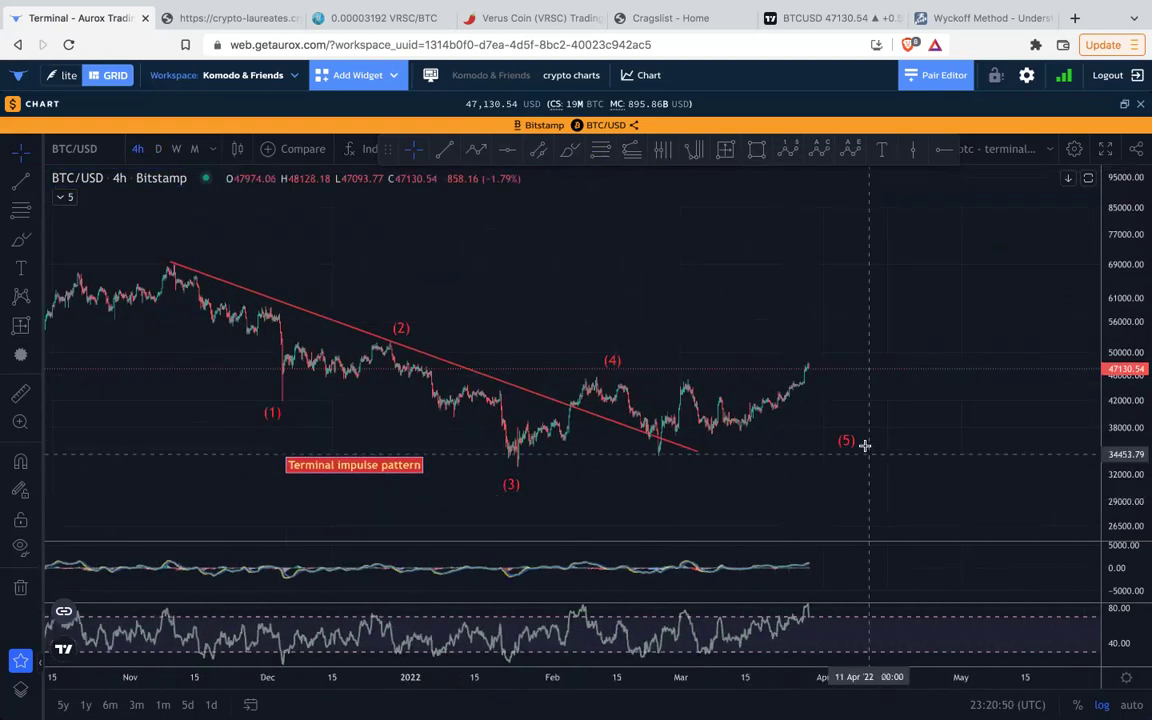
pyautogui.moveTo(846, 442); pyautogui.dragTo(784, 408)
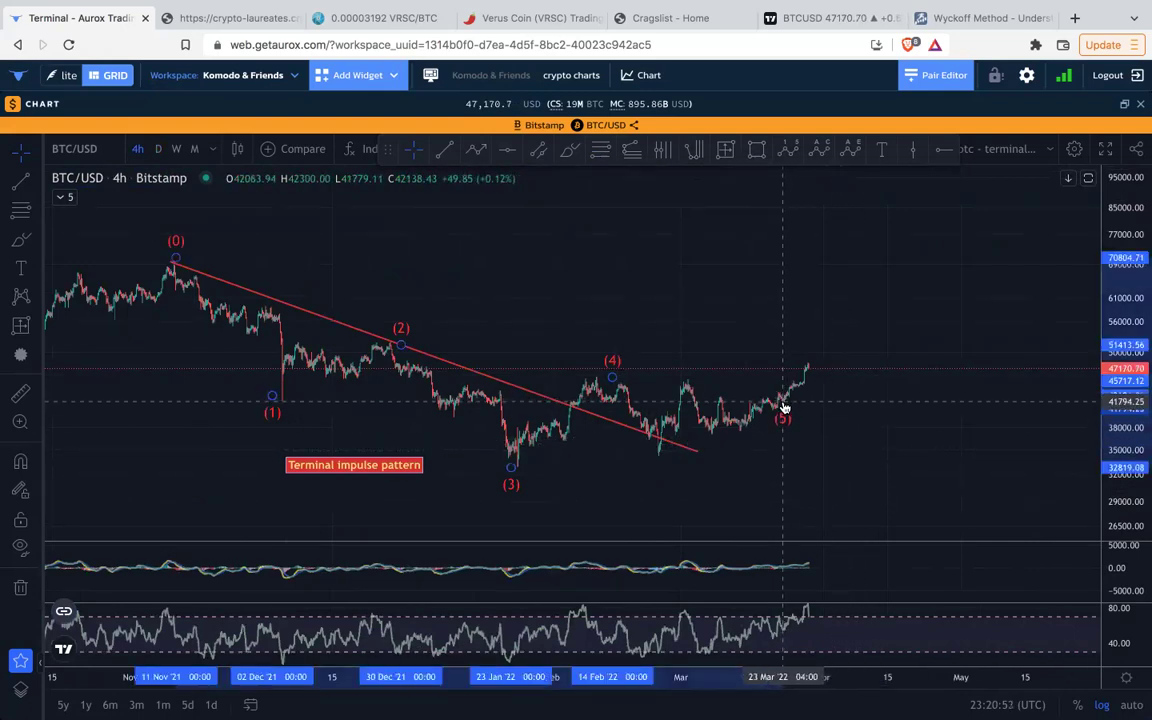
pyautogui.click(877, 434)
# Examine the 4-hour price action from wave (4) through wave (5) and the late-March rally at a stretched price scale.
pyautogui.moveTo(1133, 501); pyautogui.dragTo(1130, 460)
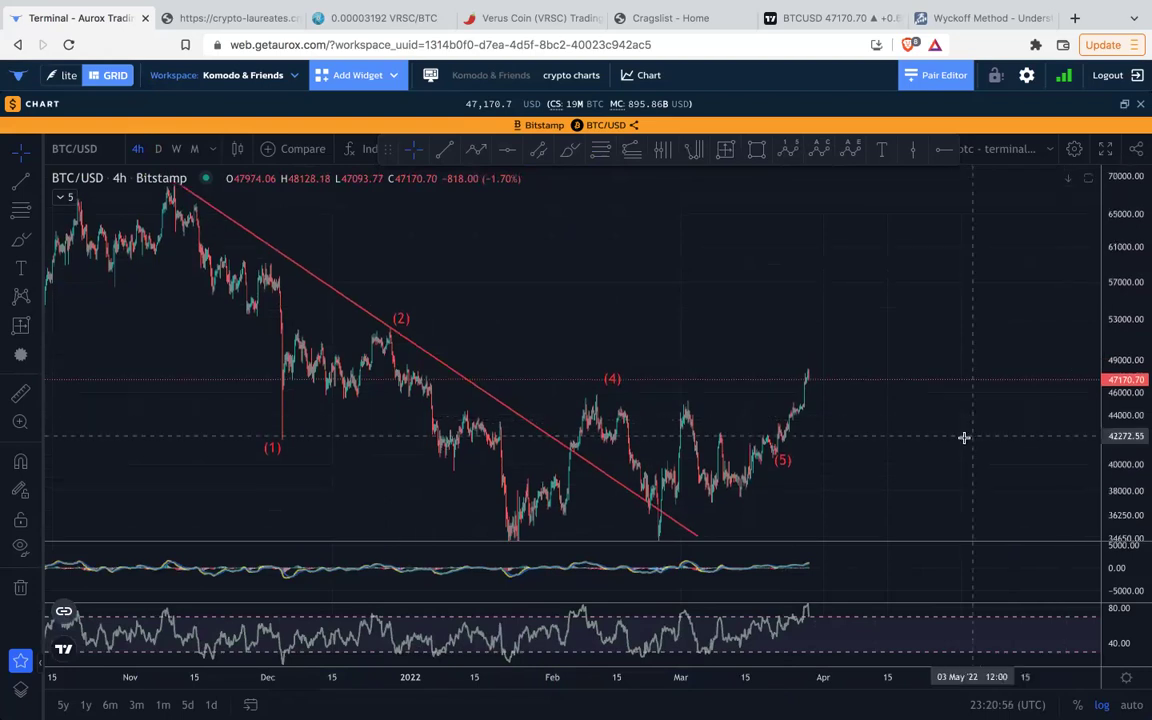
pyautogui.hscroll(5, 964, 437)
pyautogui.hscroll(-2, 778, 446)
pyautogui.hscroll(6, 769, 450)
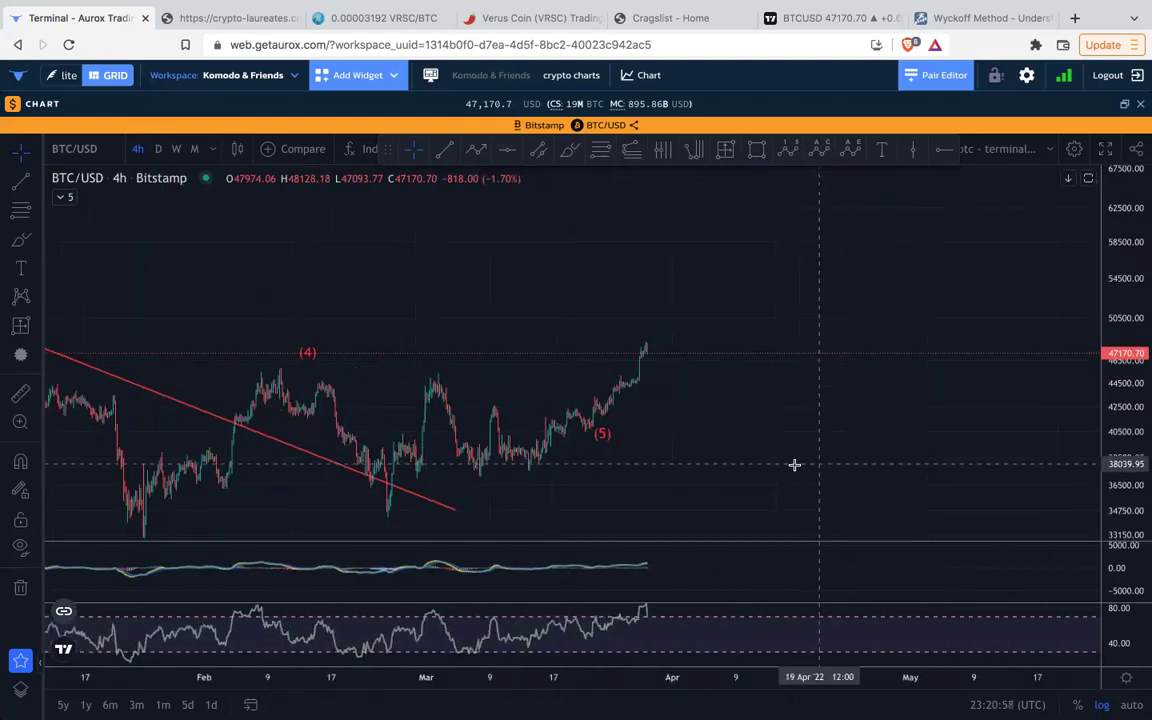
pyautogui.hscroll(-5, 838, 461)
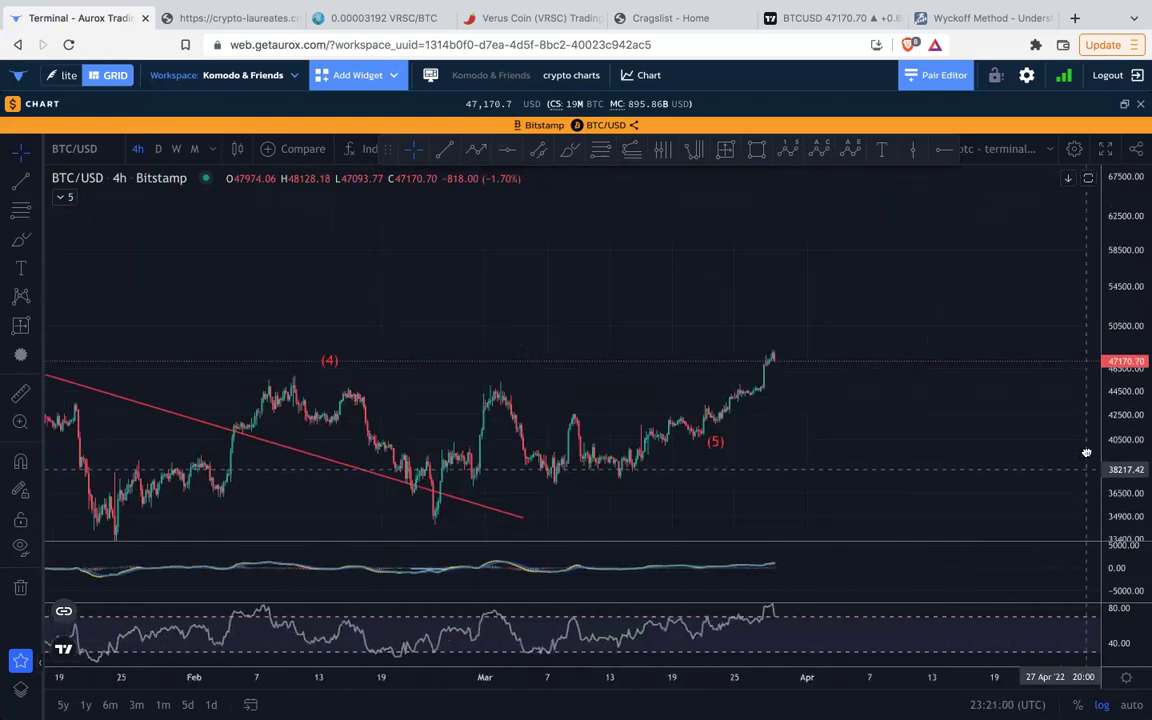
pyautogui.moveTo(1143, 444); pyautogui.dragTo(1138, 430)
pyautogui.moveTo(913, 422); pyautogui.dragTo(930, 322)
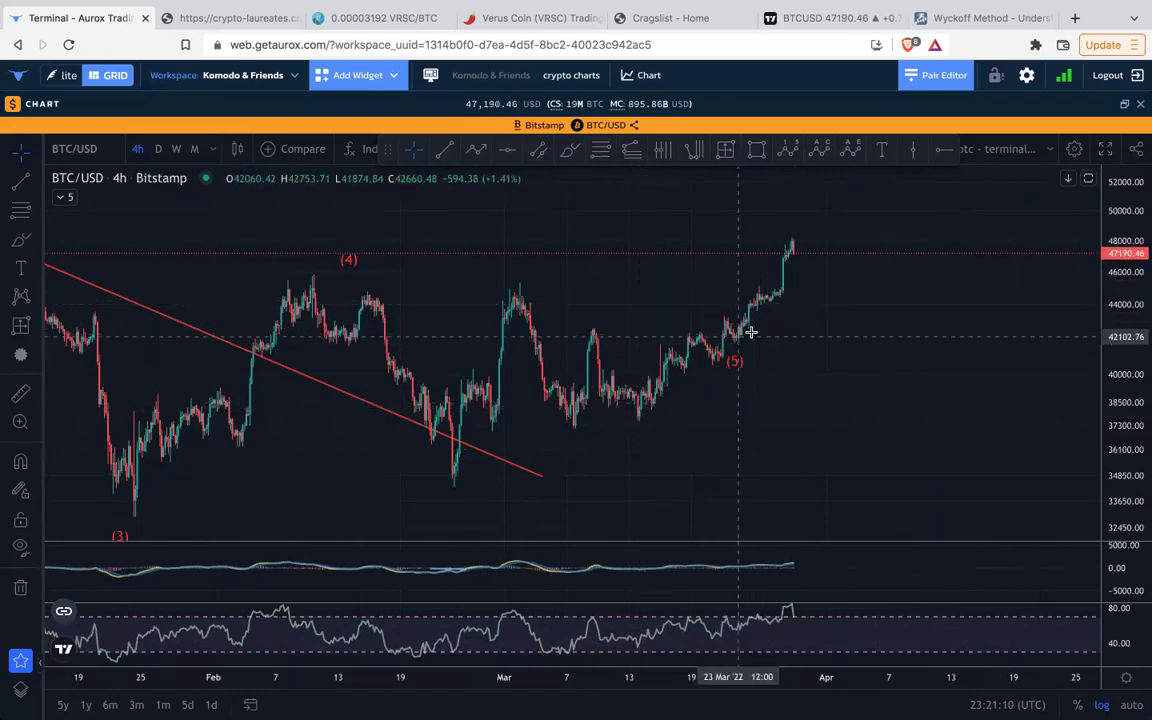
pyautogui.hscroll(3, 733, 340)
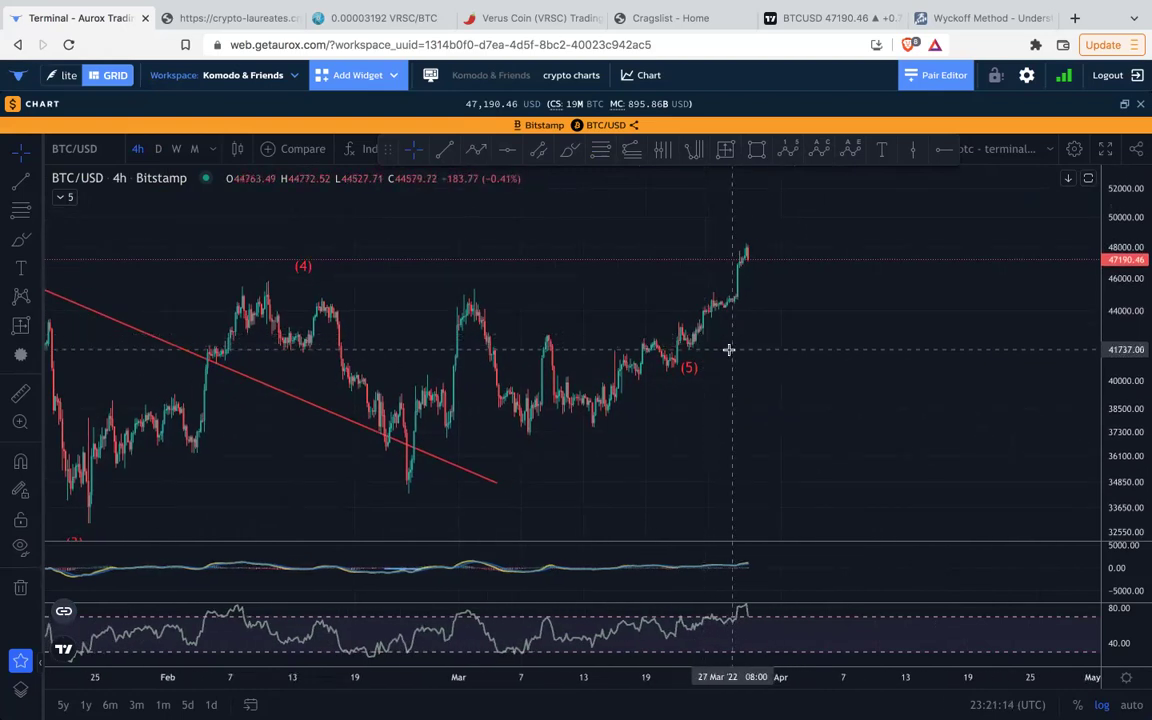
# Draw a descending trendline on the 4-hour chart from about 45,542 on 2 March to about 42,300 in late March.
pyautogui.scroll(3, 730, 347)
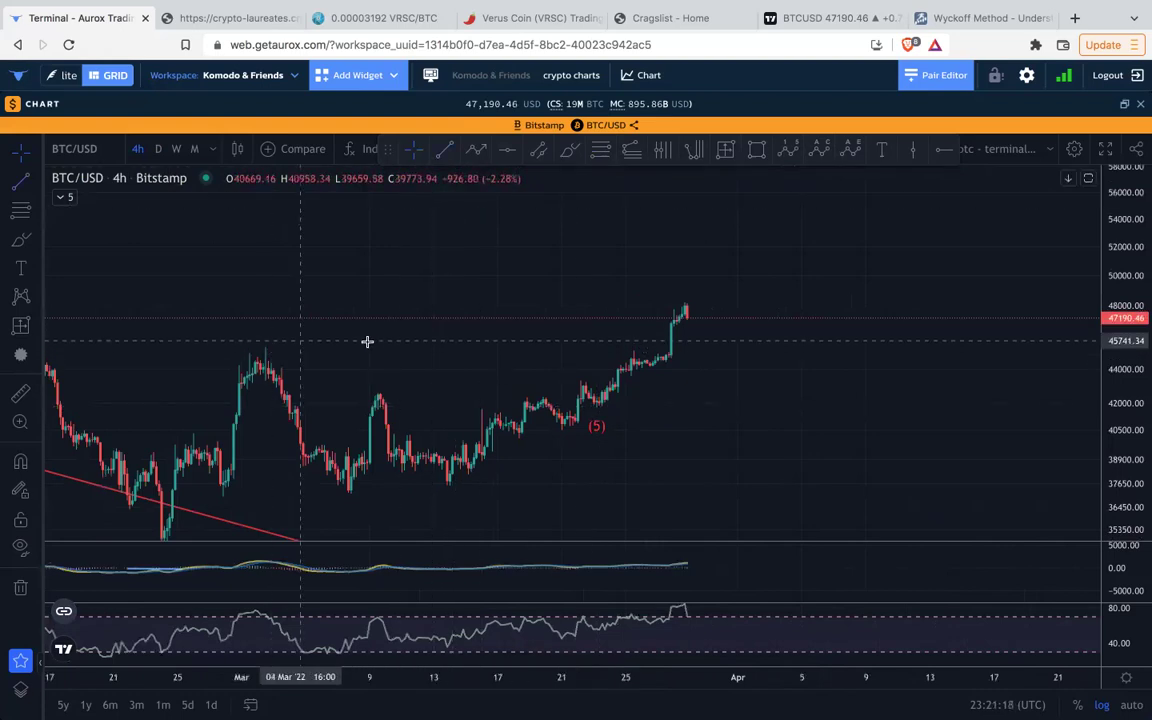
pyautogui.click(263, 343)
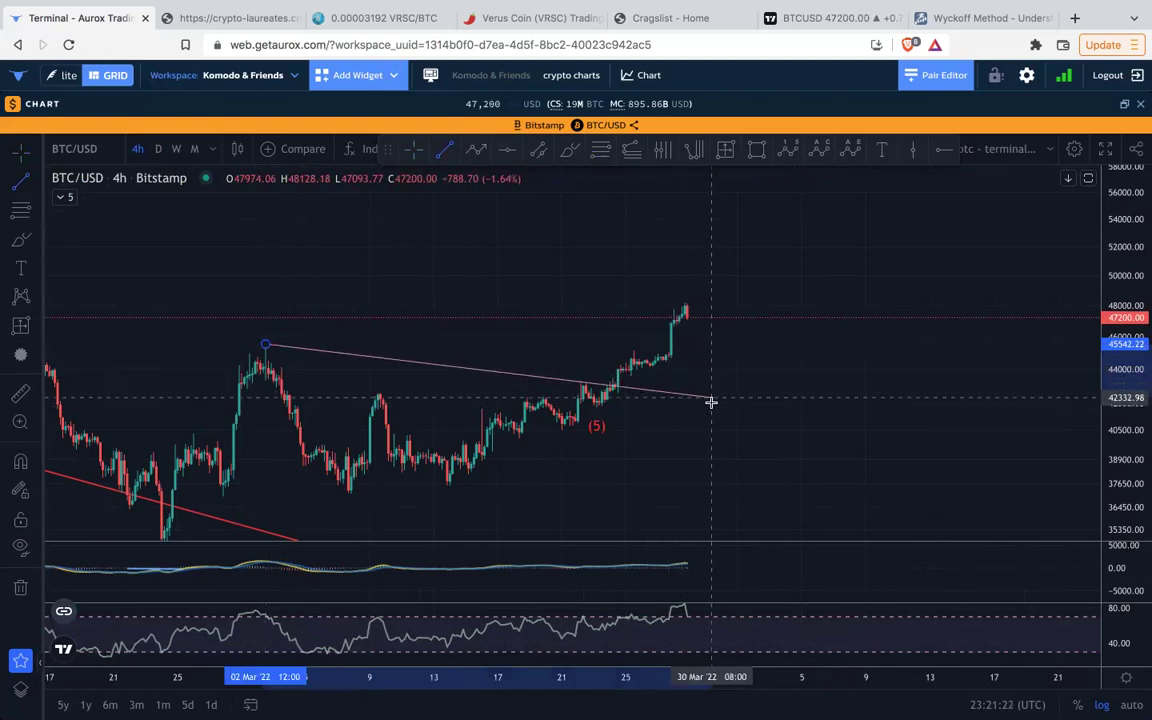
pyautogui.click(700, 398)
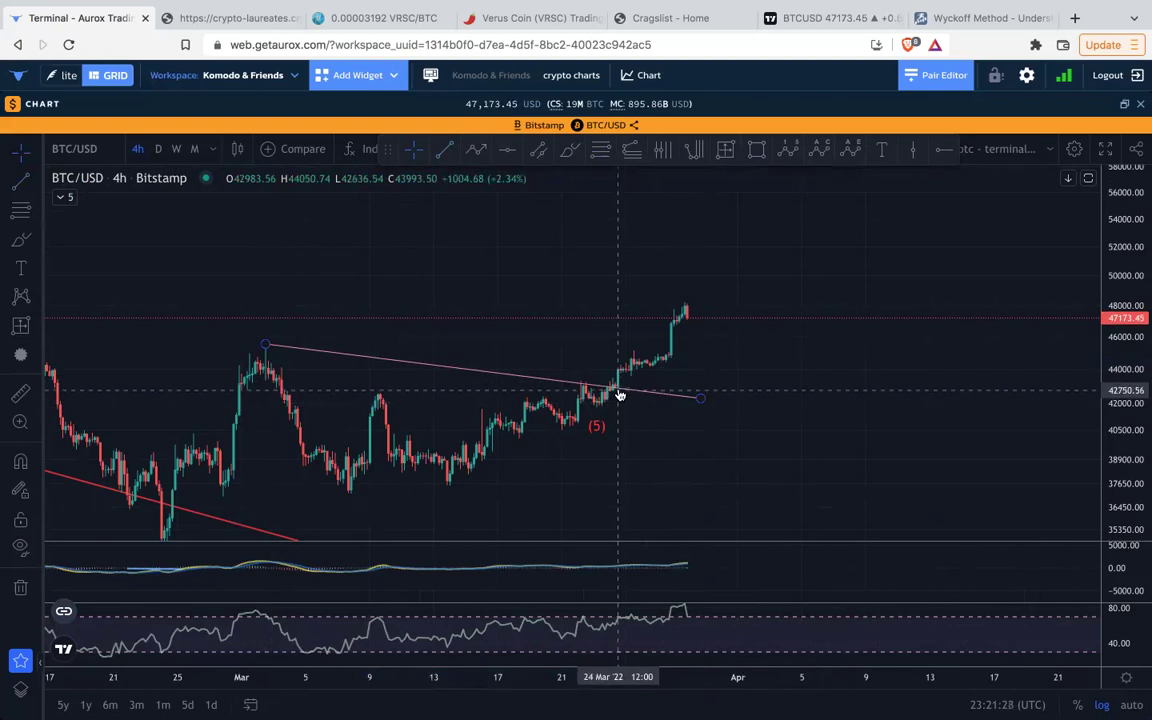
pyautogui.click(761, 375)
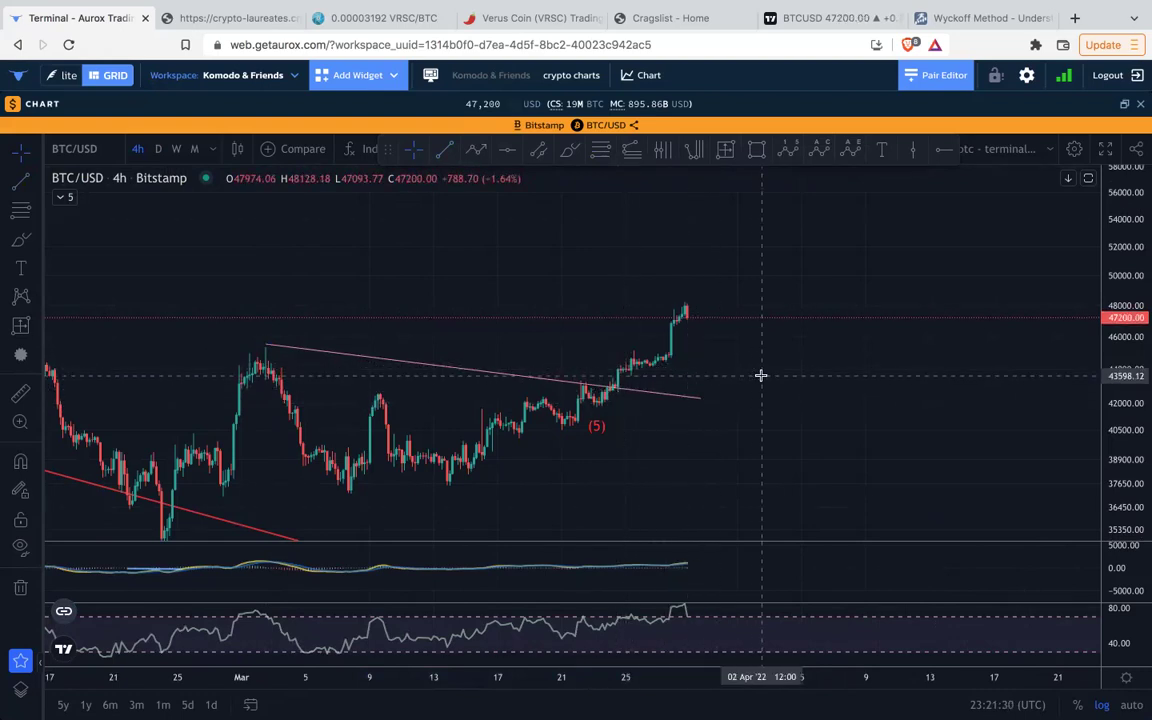
# Place an Elliott triangle wave (ABCDE) from about 45,393 on 14 February, with A near 34,074, B 46,042, C 37,262, D 42,704 and E around 21 March.
pyautogui.scroll(-6, 762, 374)
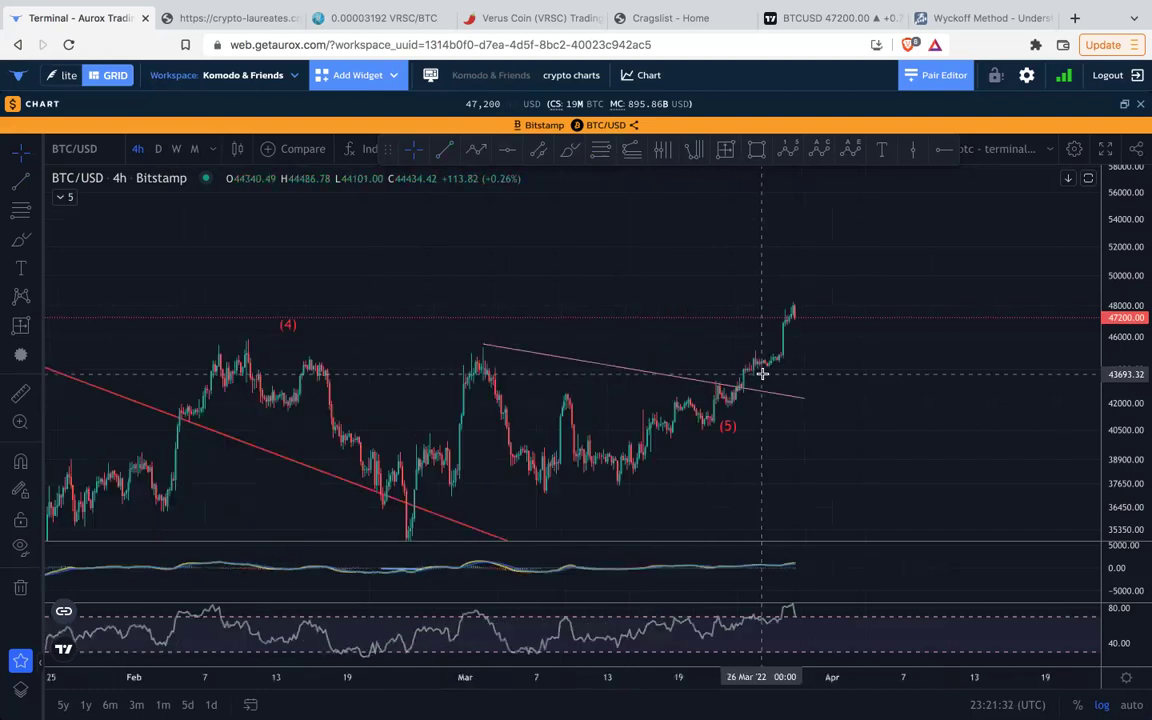
pyautogui.moveTo(897, 470); pyautogui.dragTo(802, 414)
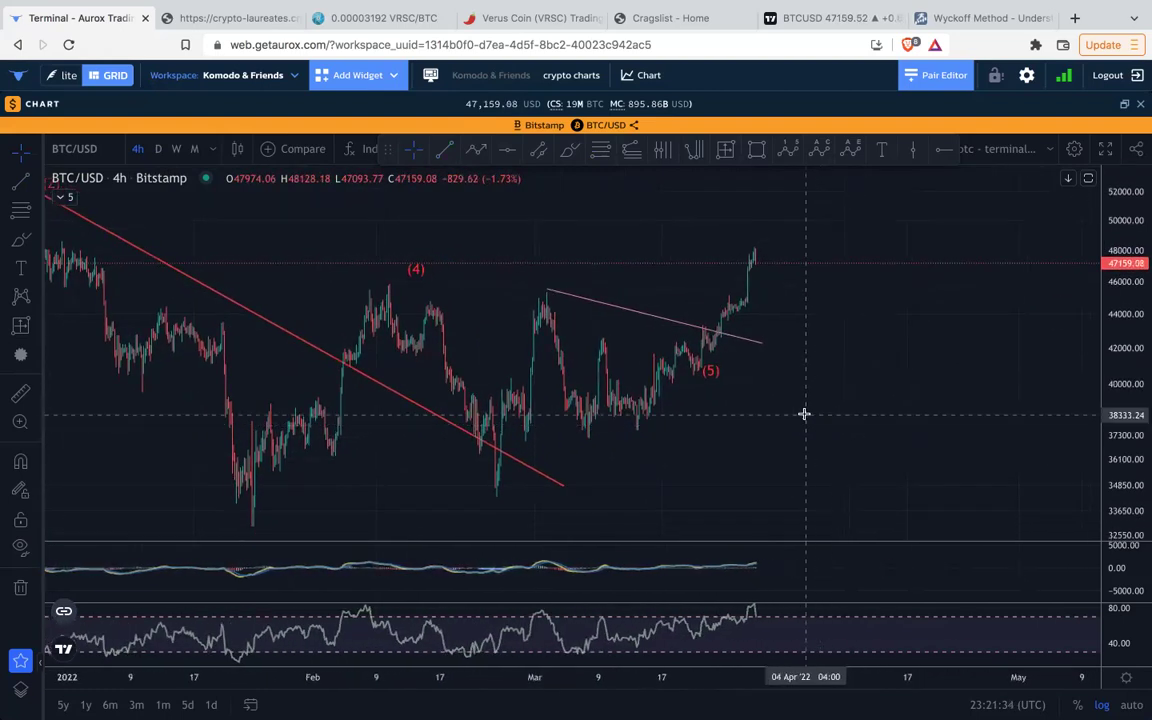
pyautogui.click(846, 152)
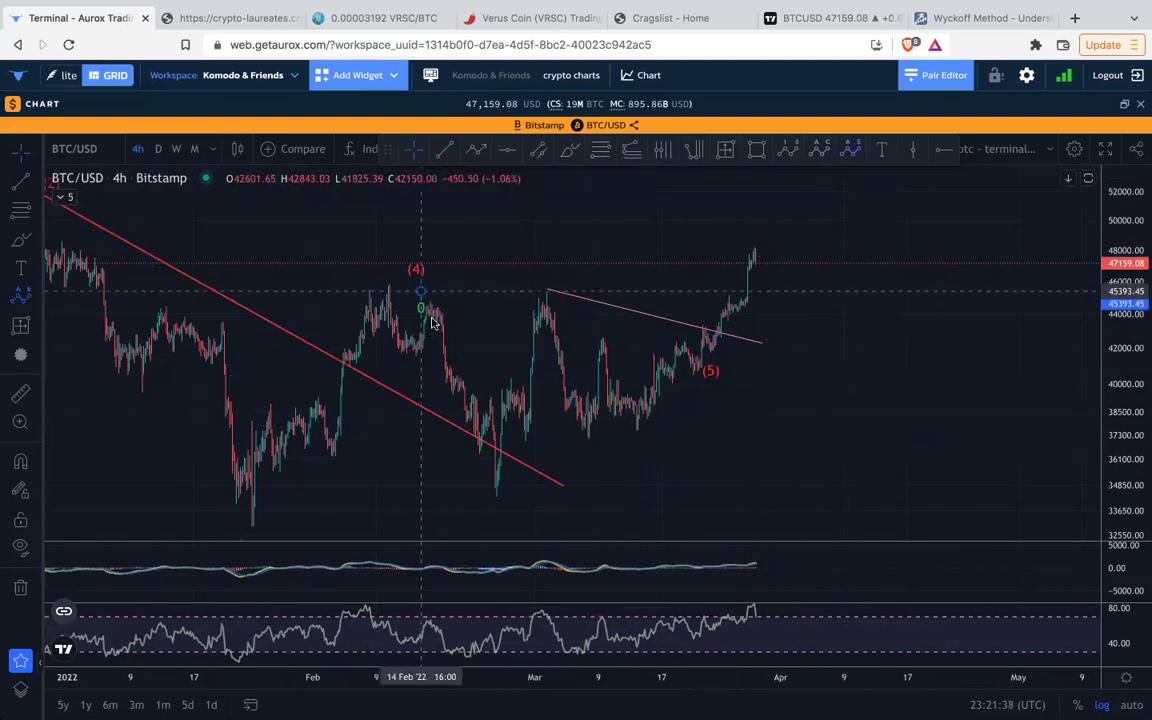
pyautogui.click(487, 501)
pyautogui.click(533, 280)
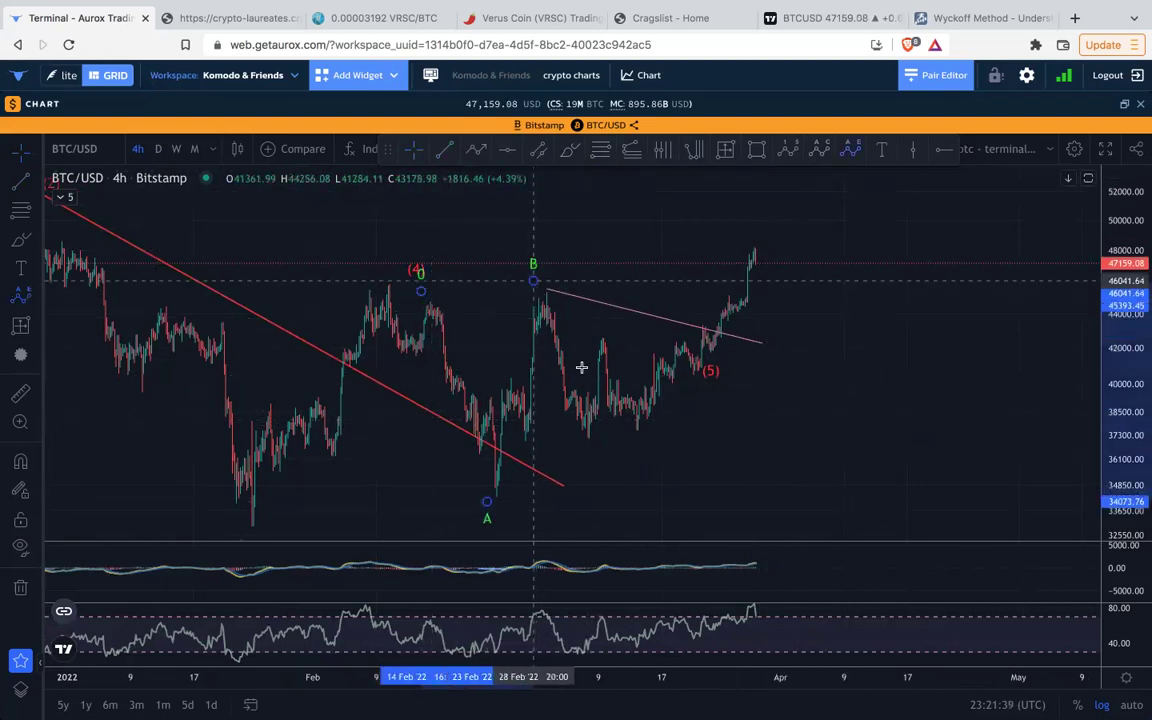
pyautogui.click(639, 436)
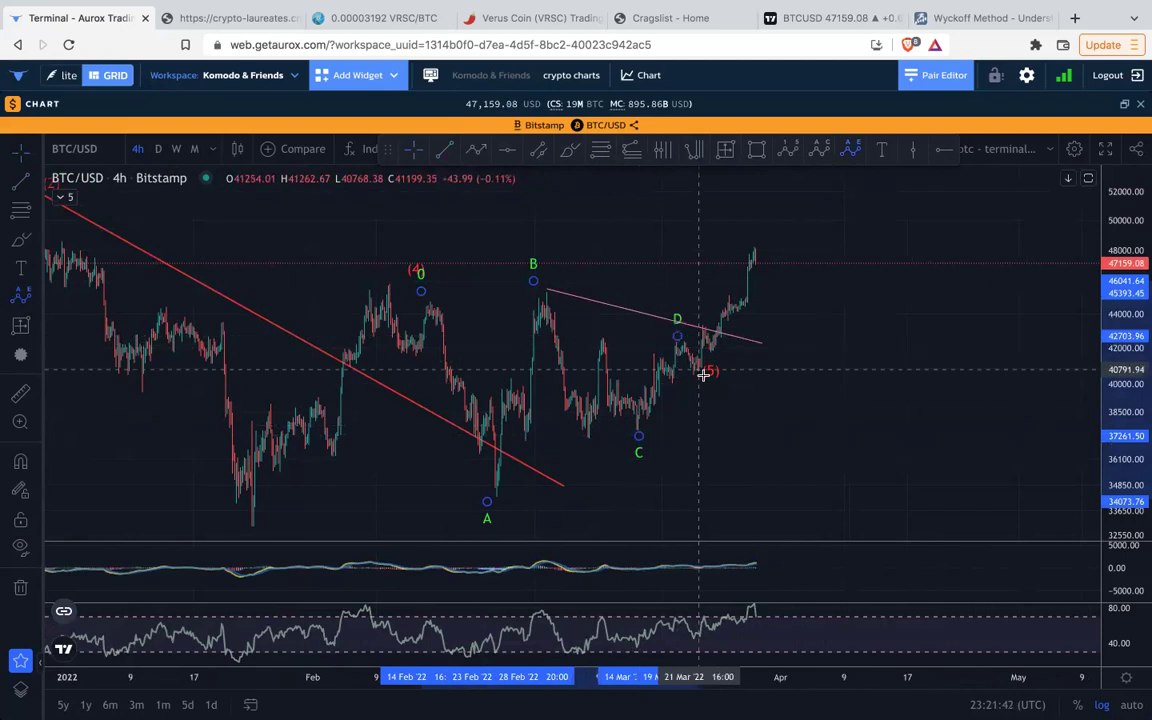
pyautogui.click(697, 381)
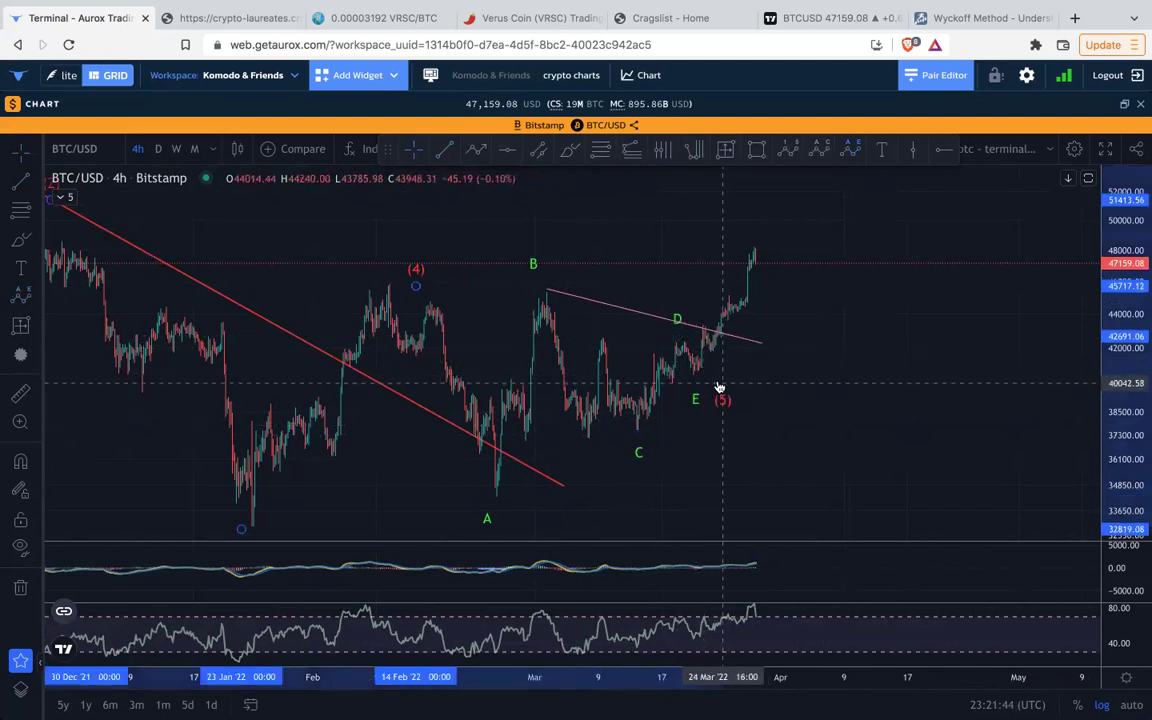
# Move the red (5) label to about 40,042 on 24 March and shift the green E label beside the 22 March low.
pyautogui.click(718, 386)
pyautogui.moveTo(697, 386); pyautogui.dragTo(724, 350)
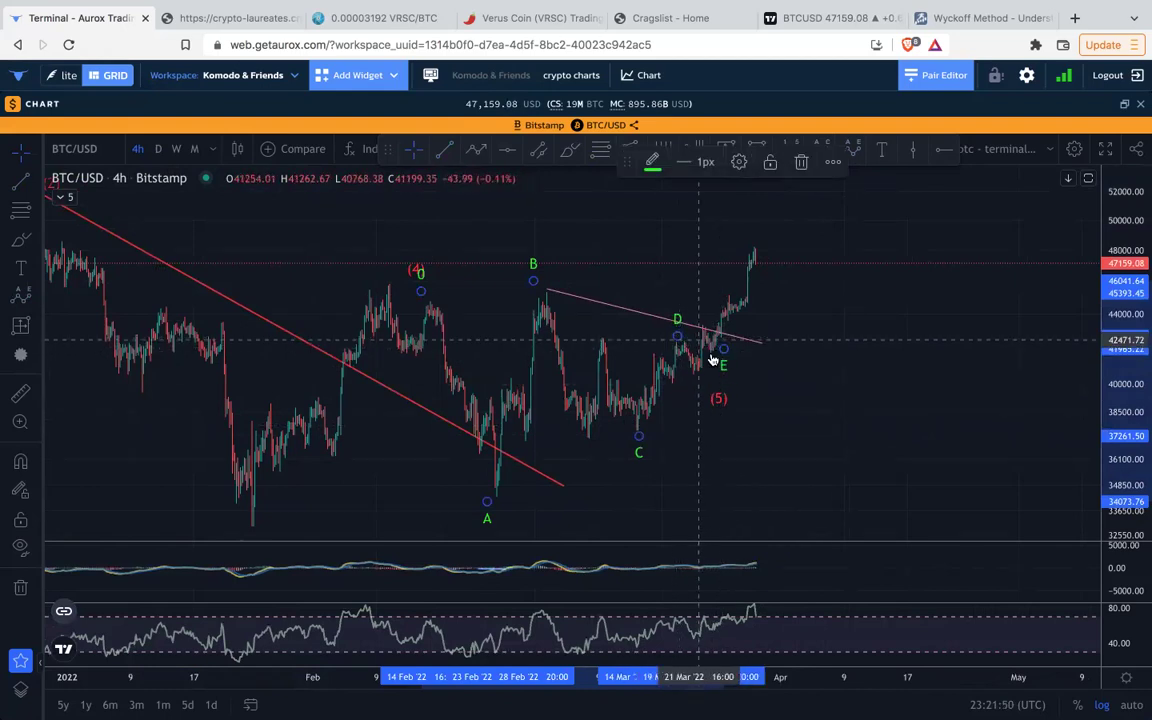
pyautogui.moveTo(727, 369)
pyautogui.mouseDown()
pyautogui.moveTo(705, 377)
pyautogui.moveTo(703, 366)
pyautogui.mouseUp()
# Lower the late-March end of the pink trendline to steepen it and reposition the E label to about 41,055 on 22 March.
pyautogui.moveTo(763, 340); pyautogui.dragTo(744, 368)
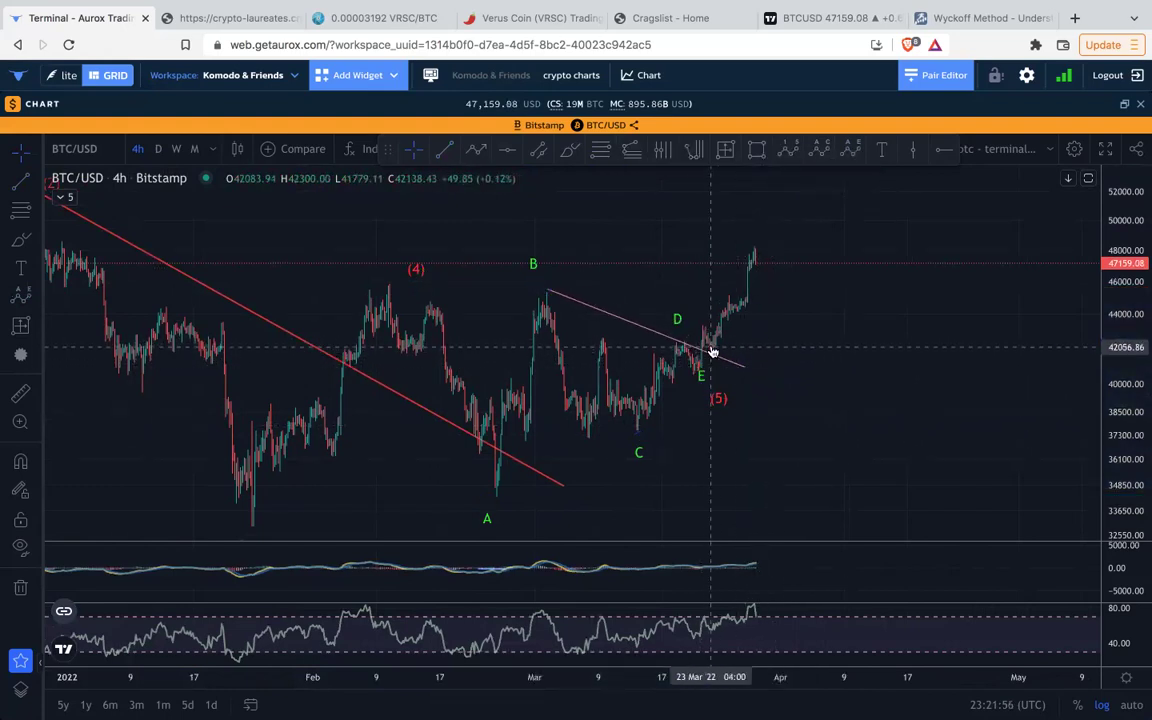
pyautogui.scroll(3, 707, 342)
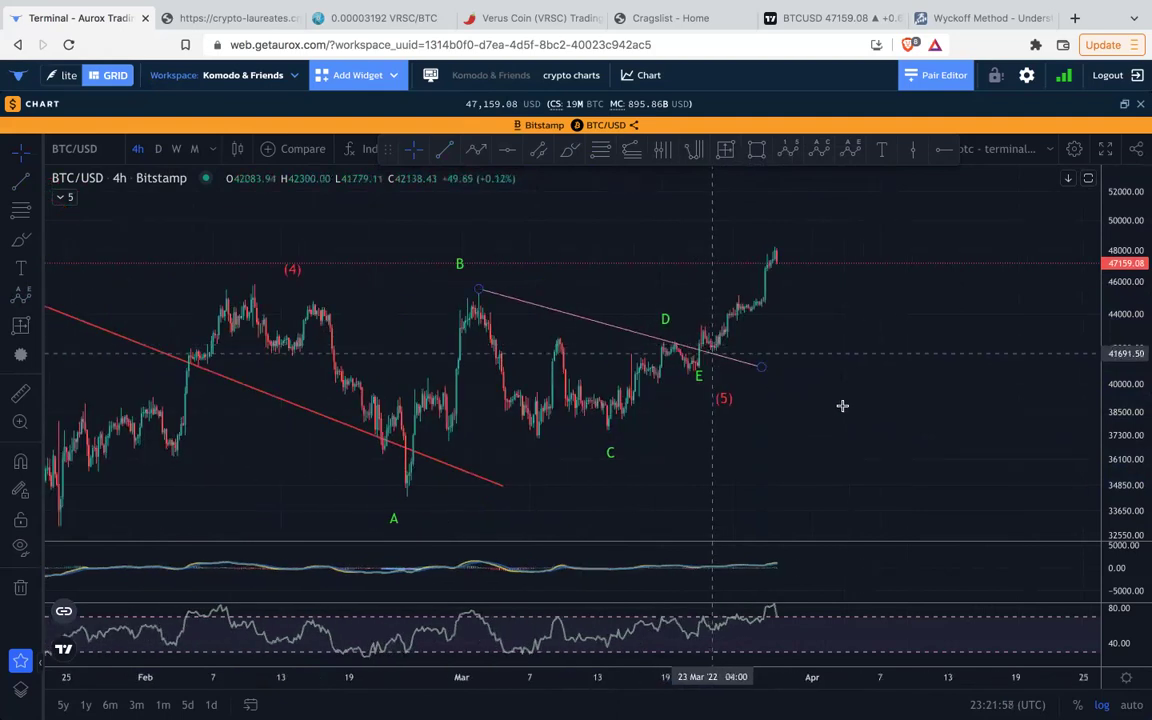
pyautogui.moveTo(1101, 432); pyautogui.dragTo(705, 395)
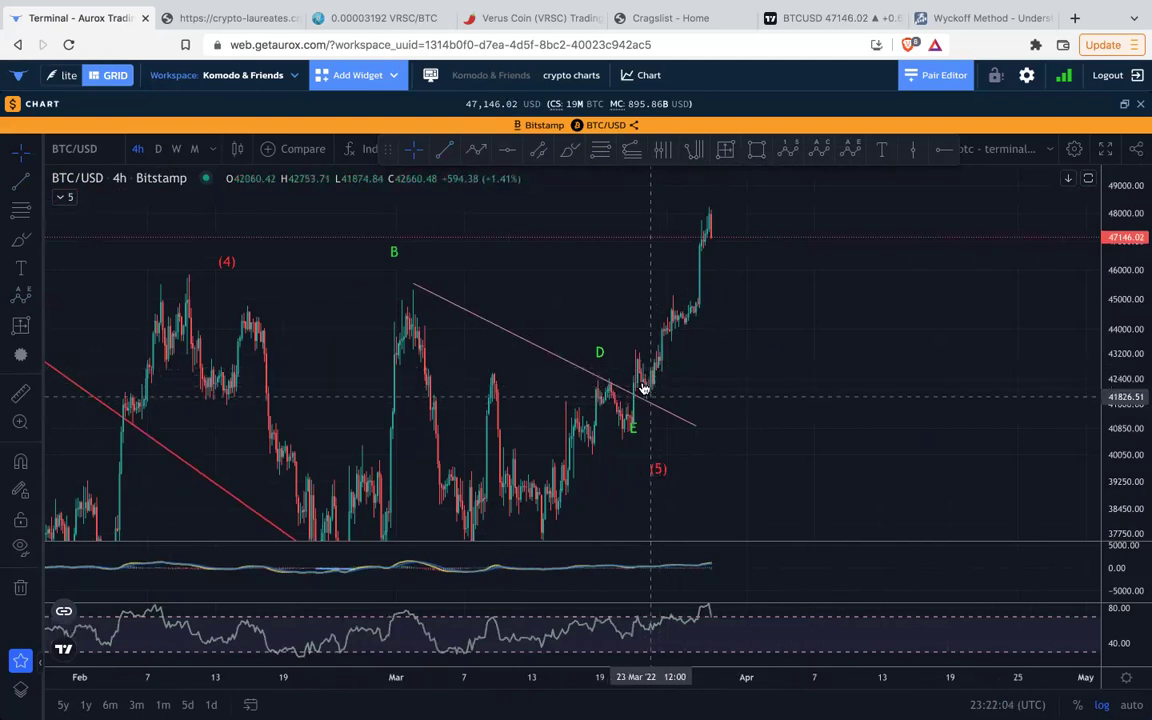
pyautogui.click(641, 437)
pyautogui.moveTo(648, 438); pyautogui.dragTo(644, 430)
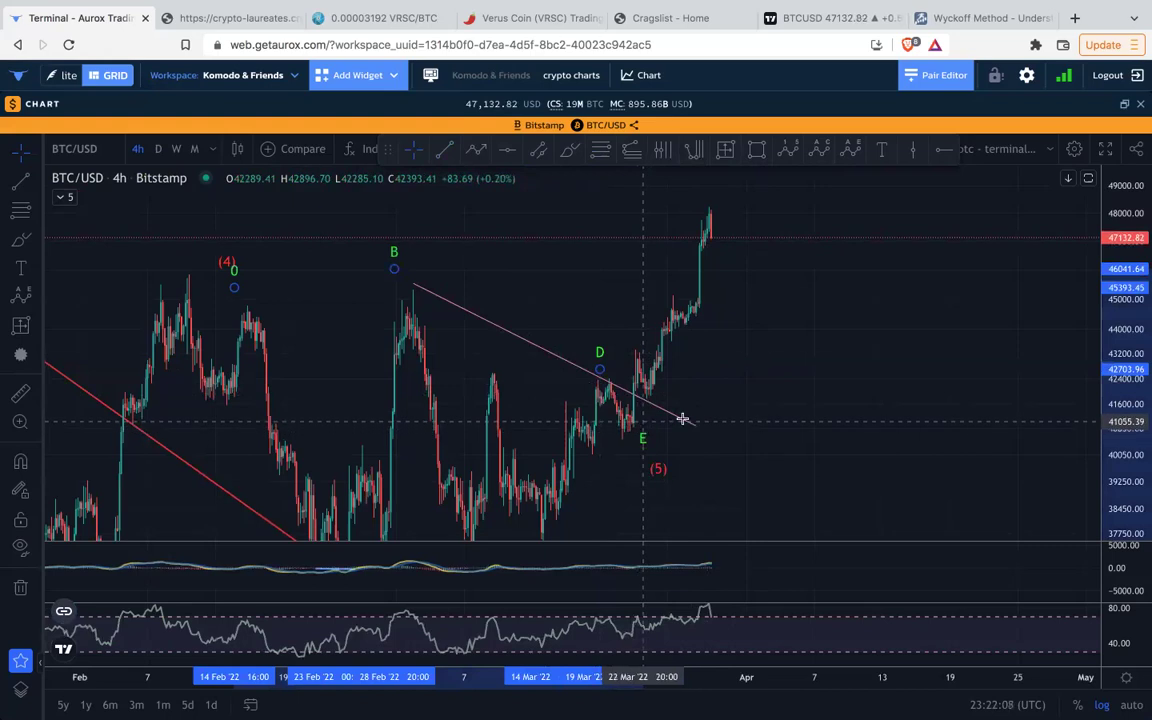
# Examine the A–E triangle and its breakout against the (1)–(5) terminal impulse pattern on the 4-hour chart.
pyautogui.moveTo(1015, 282); pyautogui.dragTo(1076, 475)
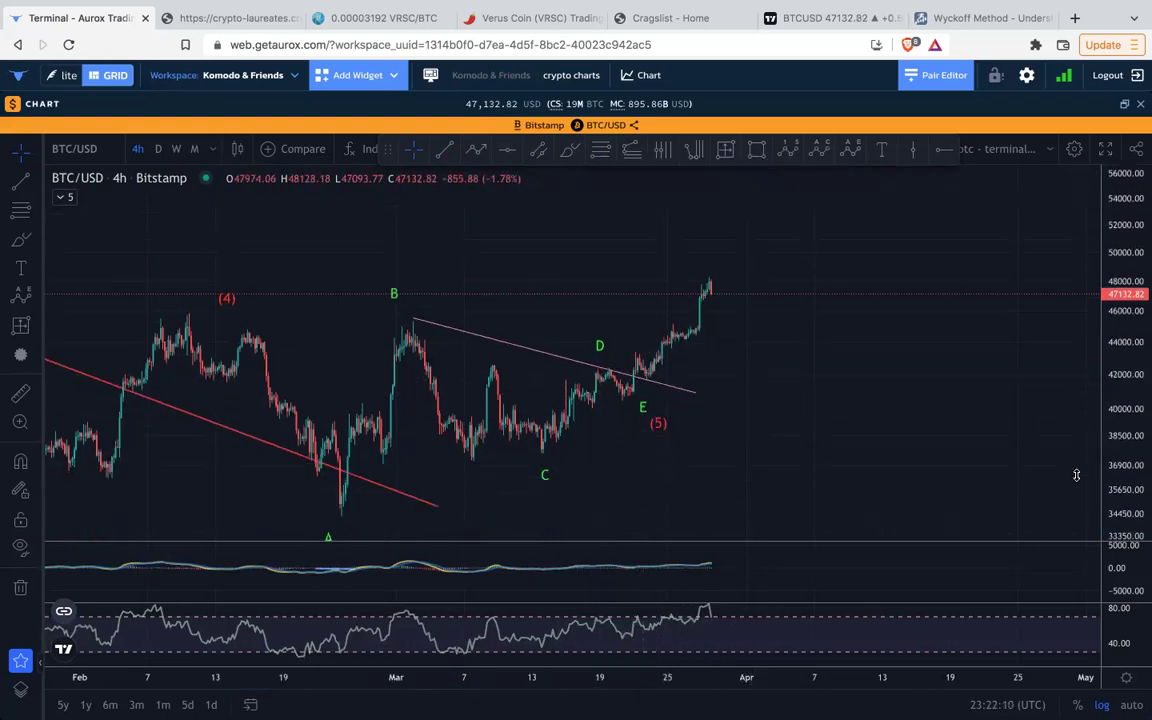
pyautogui.scroll(-5, 1076, 475)
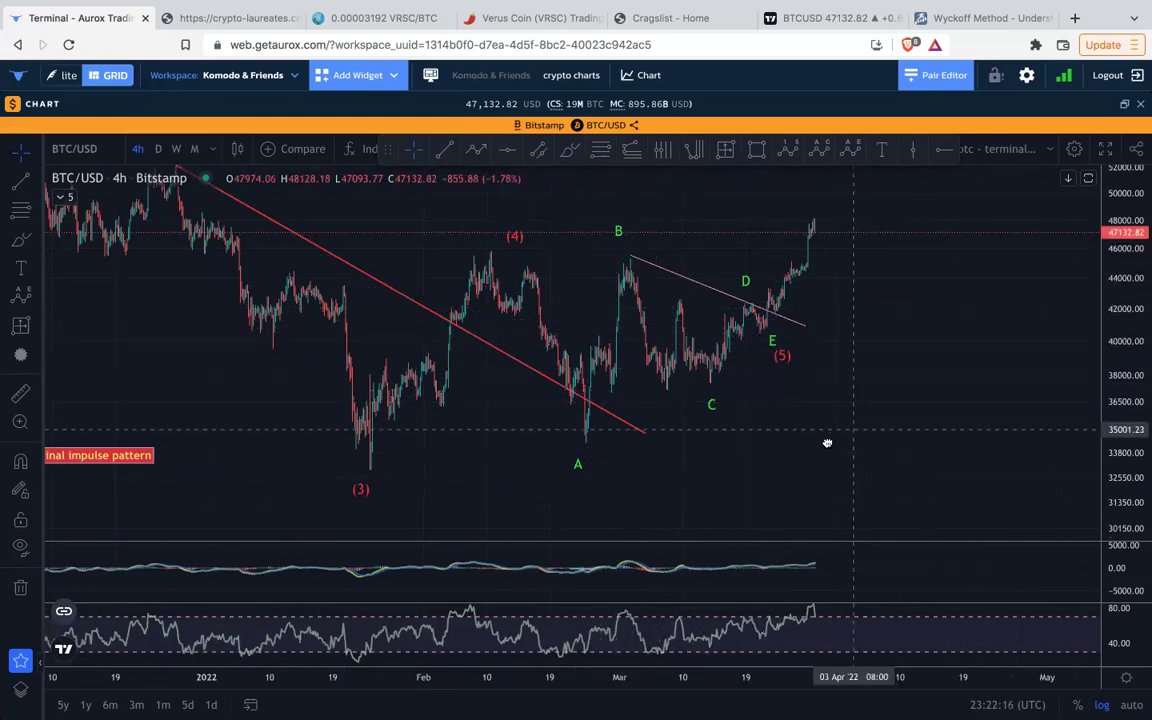
pyautogui.hscroll(4, 827, 443)
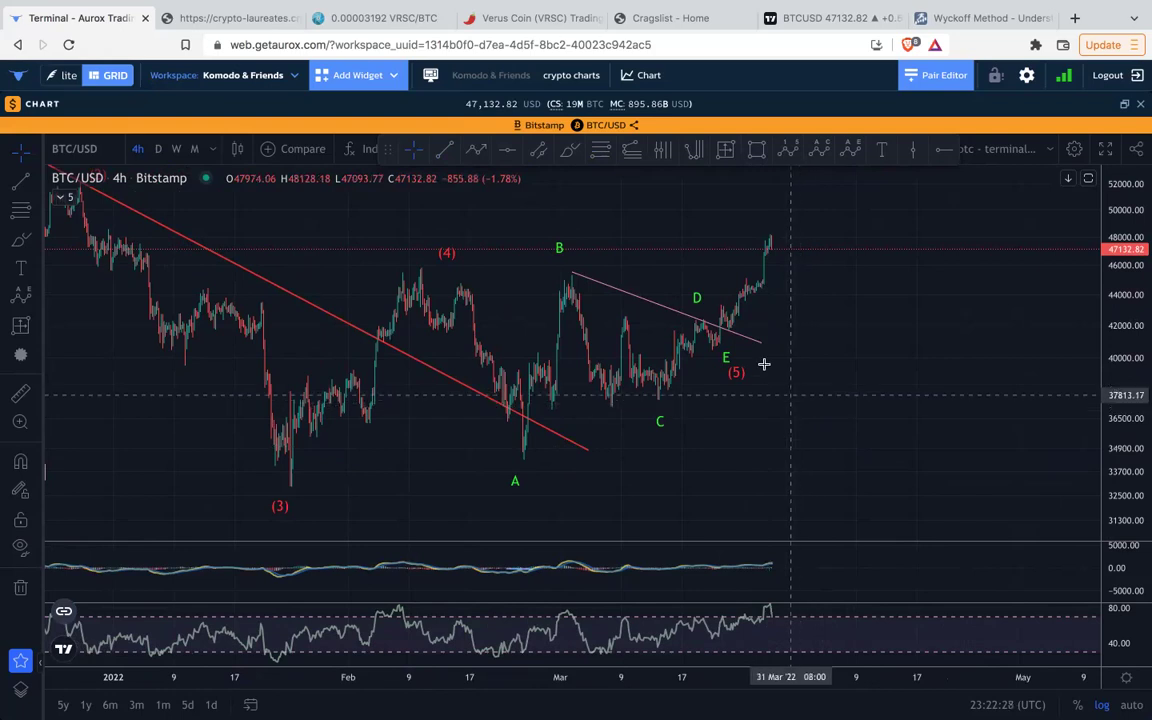
pyautogui.hscroll(2, 795, 395)
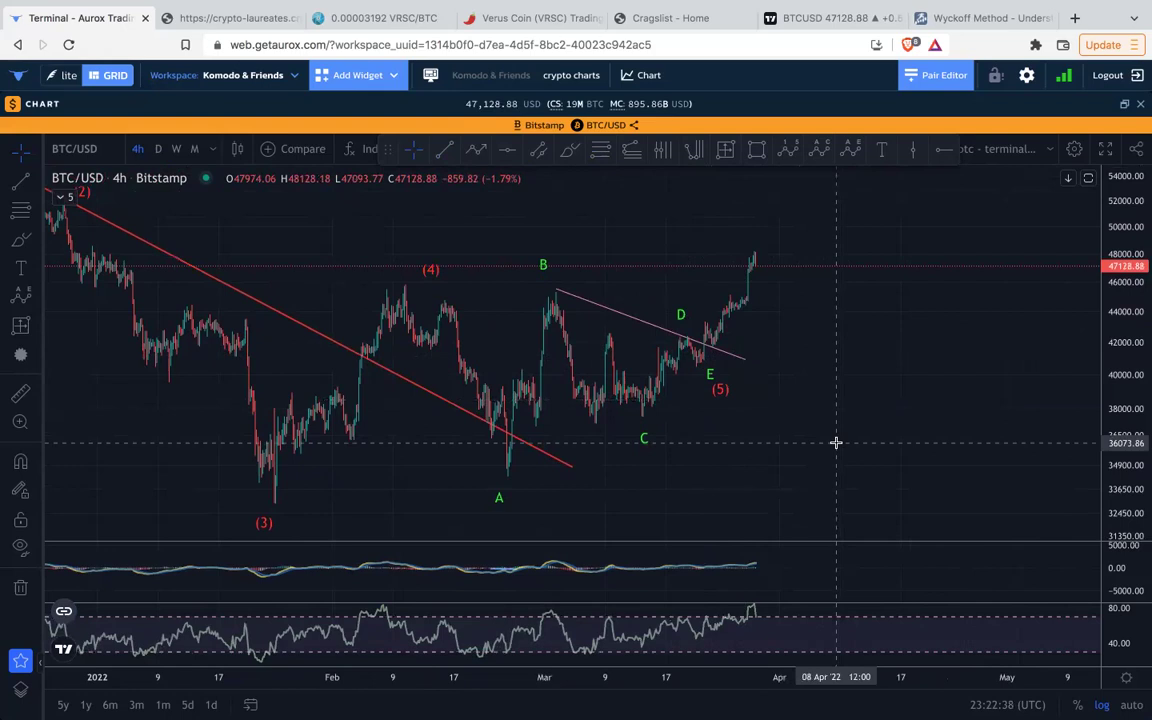
pyautogui.scroll(-2, 836, 442)
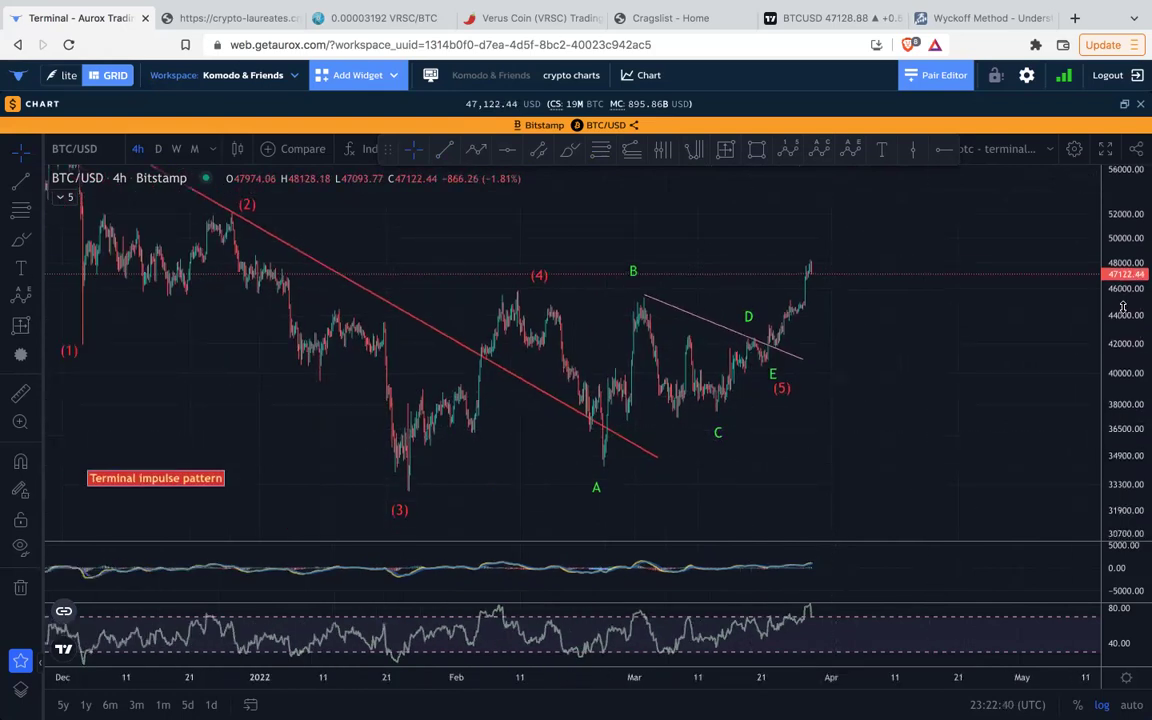
pyautogui.scroll(-3, 980, 373)
pyautogui.moveTo(985, 260); pyautogui.dragTo(905, 278)
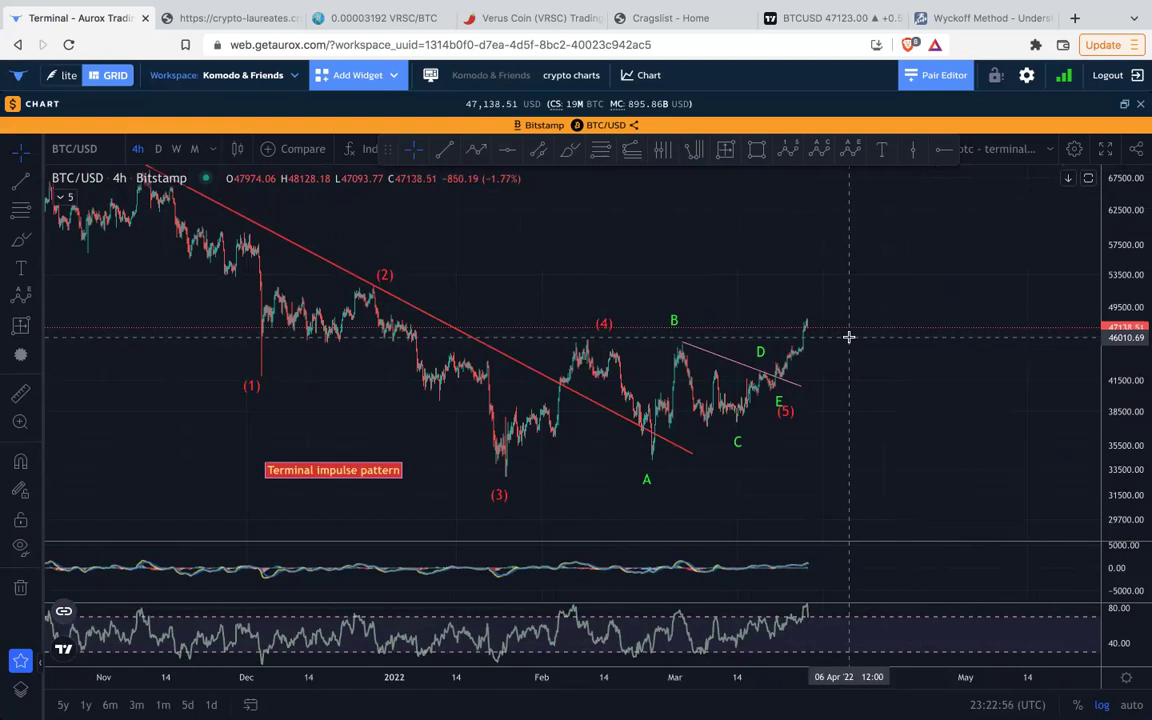
pyautogui.hscroll(5, 864, 393)
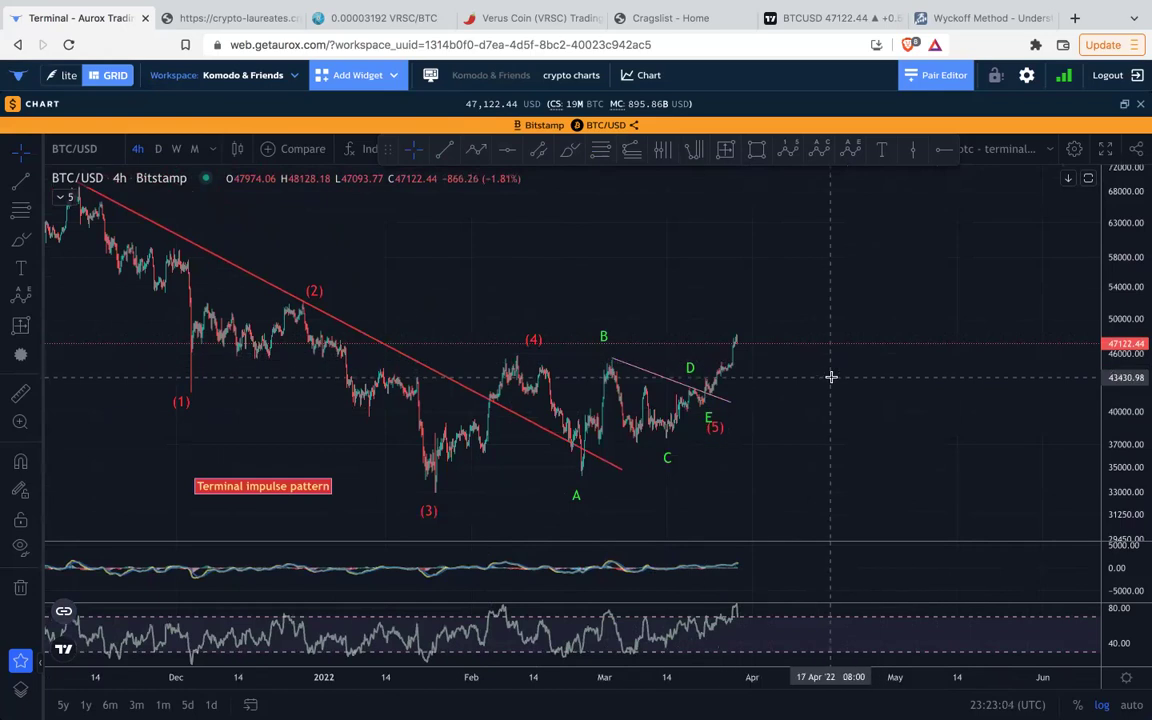
pyautogui.moveTo(836, 274); pyautogui.dragTo(815, 247)
# Enlarge the RSI pane on the 4-hour chart, compress its scale to inspect the latest peak, and restore the full layout.
pyautogui.doubleClick(797, 625)
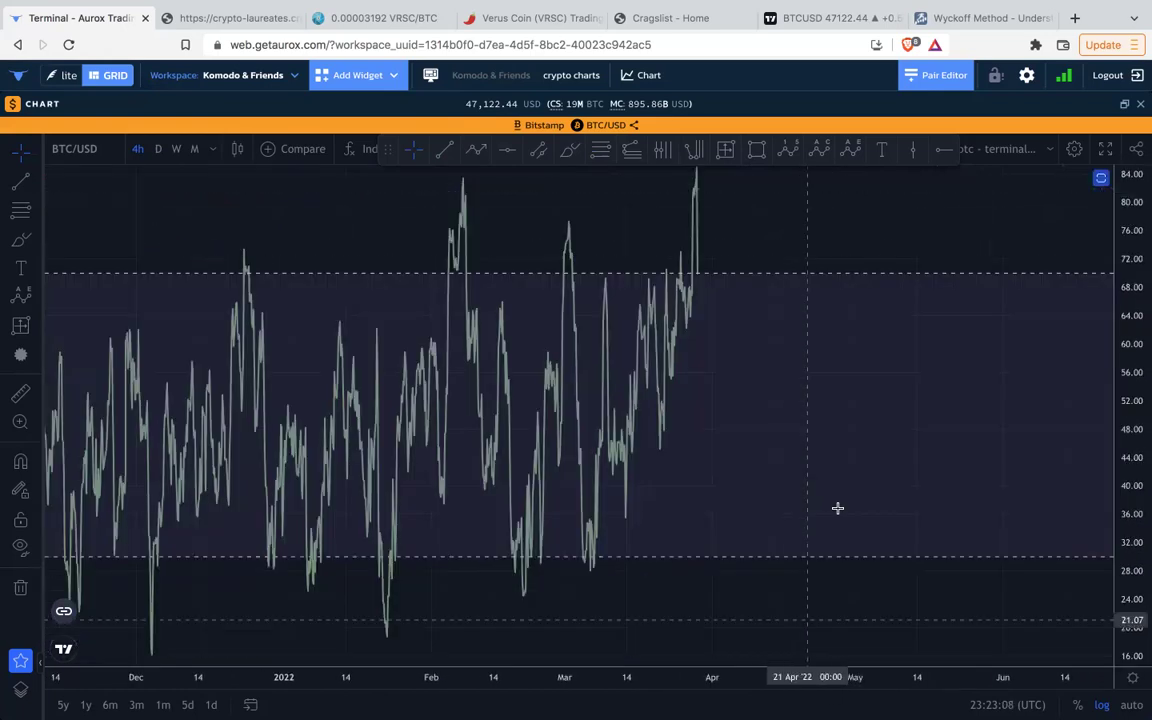
pyautogui.doubleClick(1121, 432)
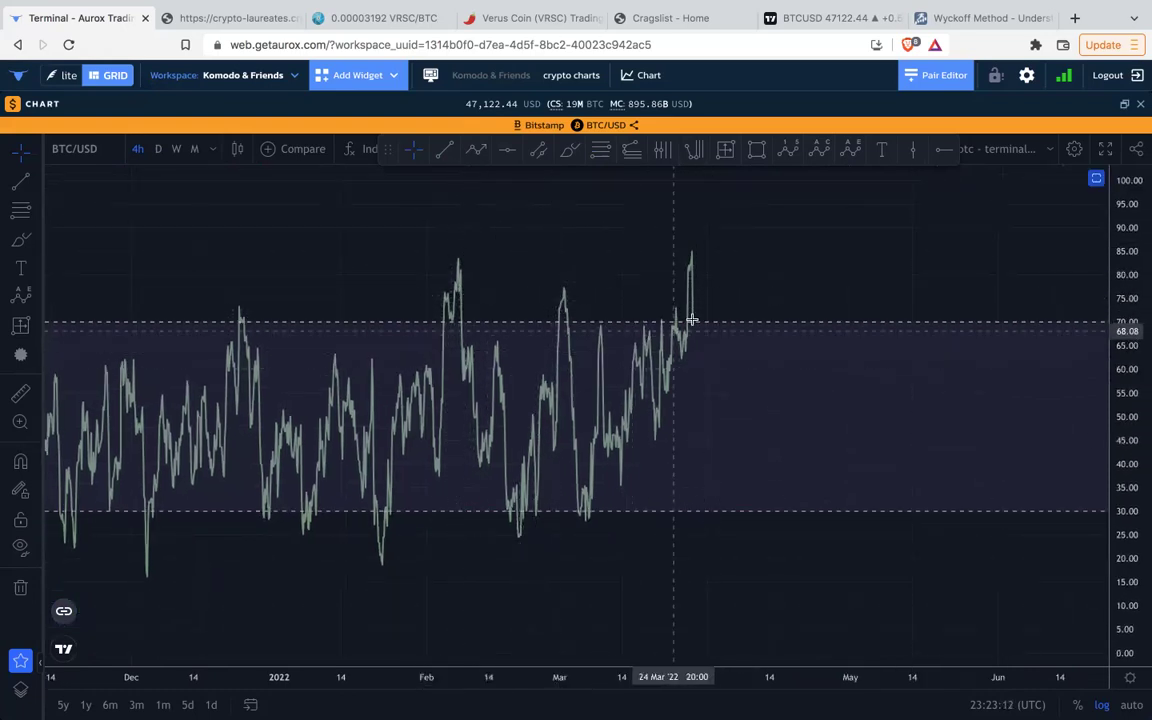
pyautogui.doubleClick(794, 263)
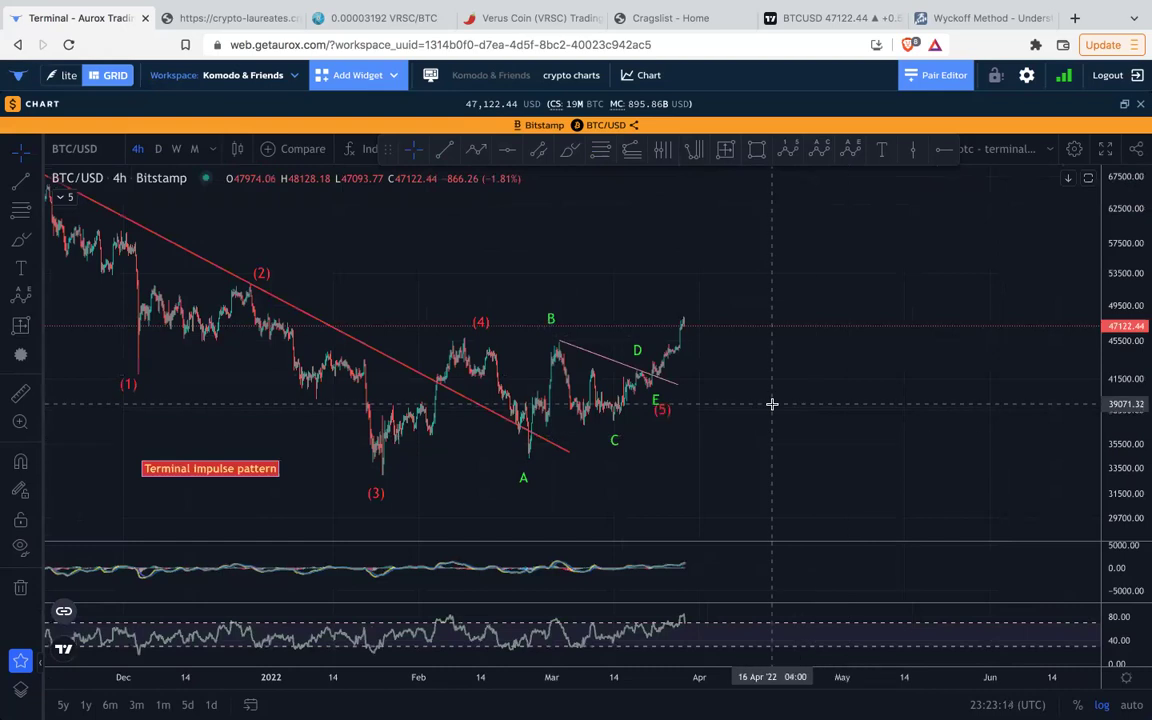
# Switch the chart to the daily interval and inspect the RSI in an enlarged pane before restoring the full layout.
pyautogui.scroll(-3, 769, 400)
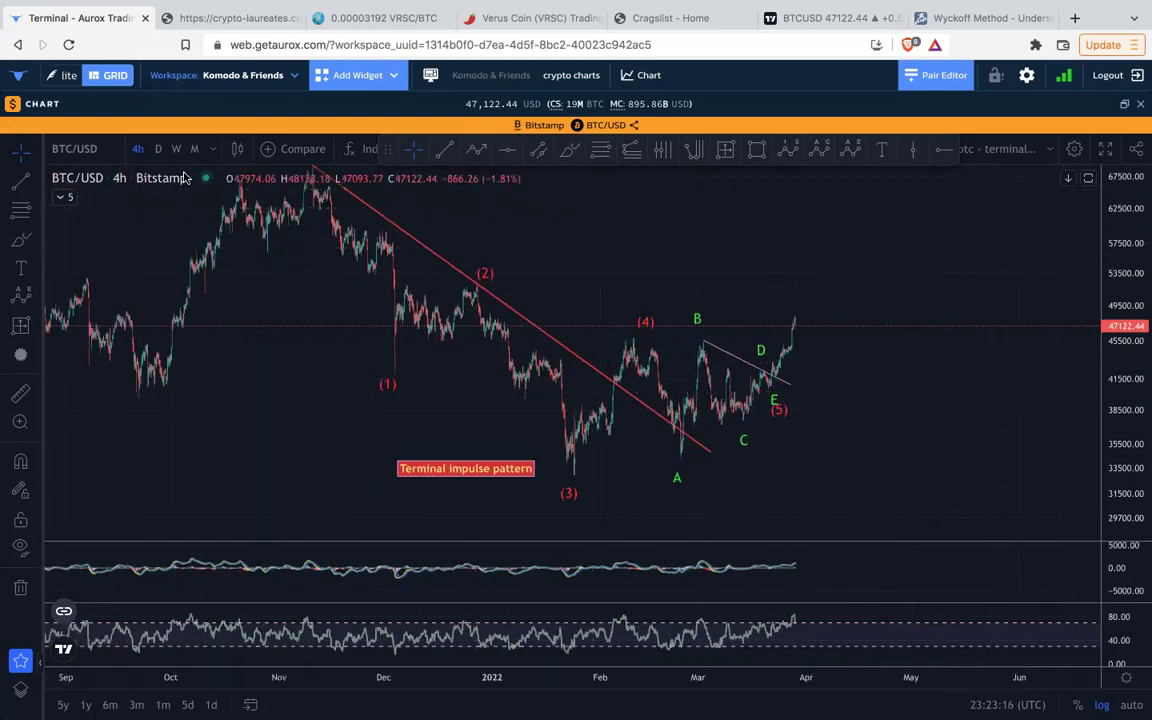
pyautogui.click(160, 150)
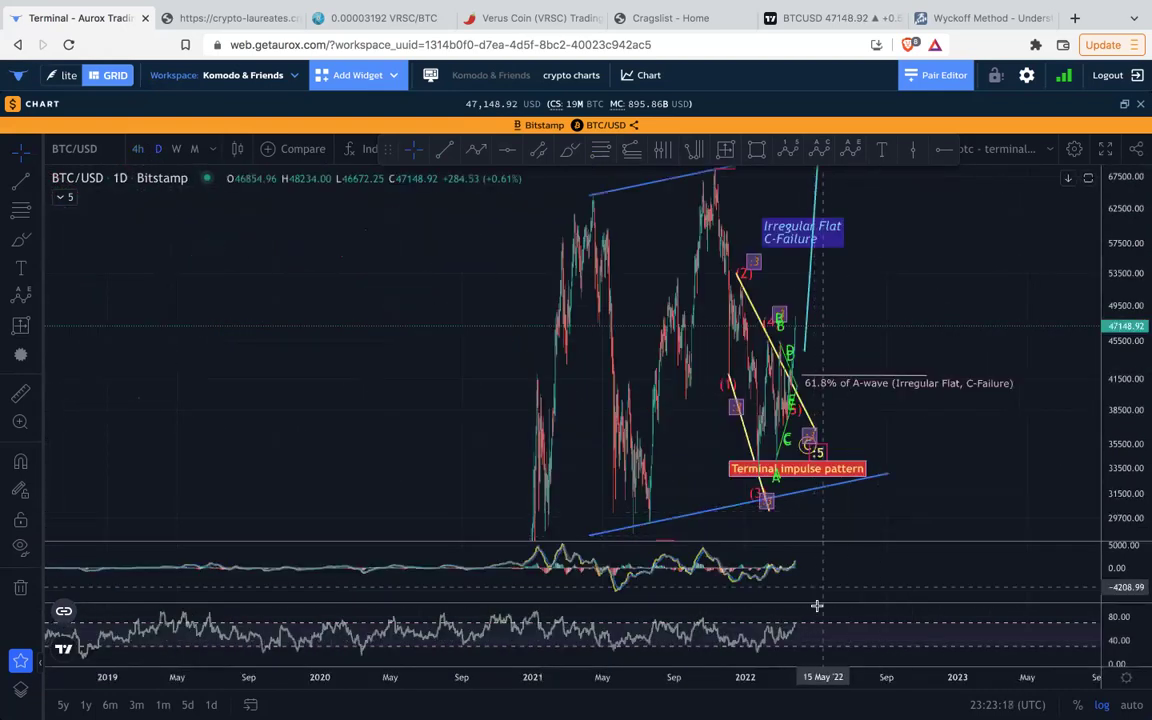
pyautogui.doubleClick(861, 629)
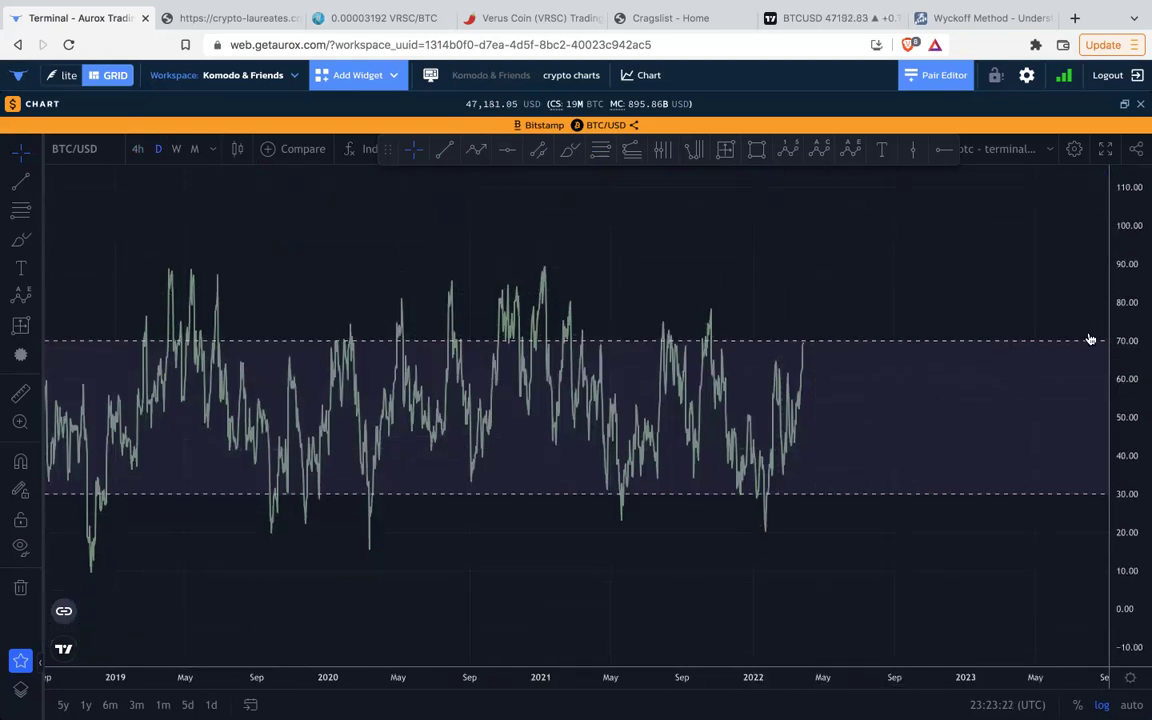
pyautogui.doubleClick(937, 258)
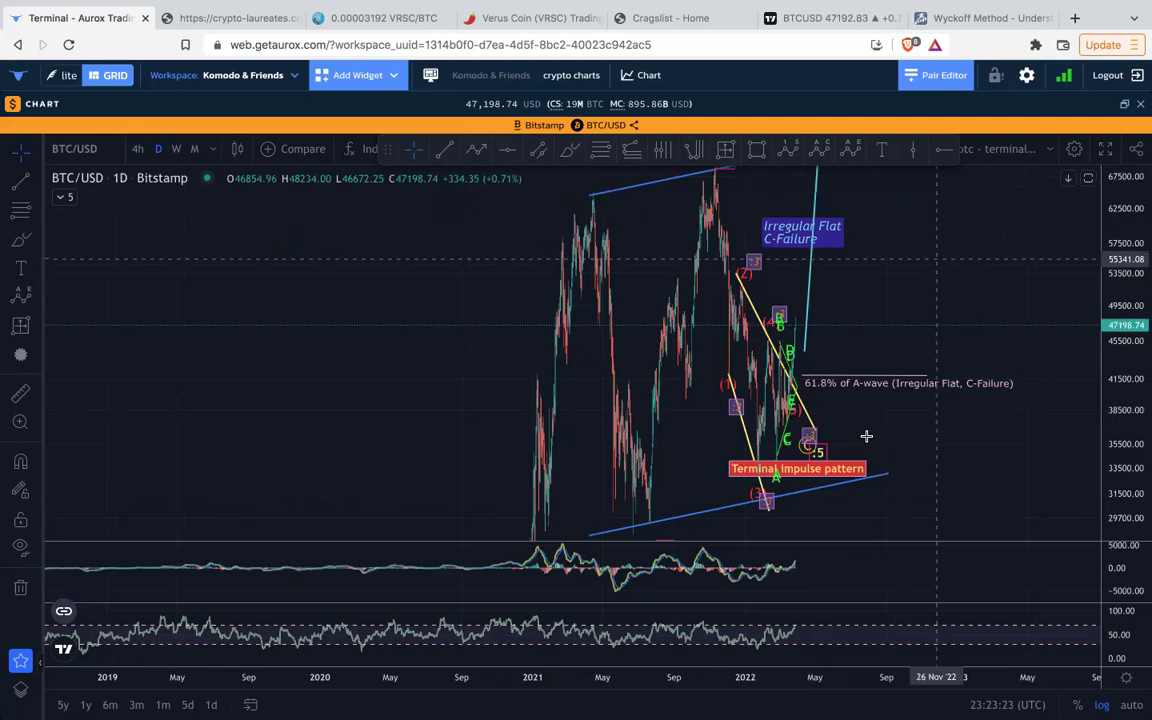
# Hide the newly placed ABCDE triangle wave on daily intervals by turning off its Days visibility.
pyautogui.scroll(10, 793, 435)
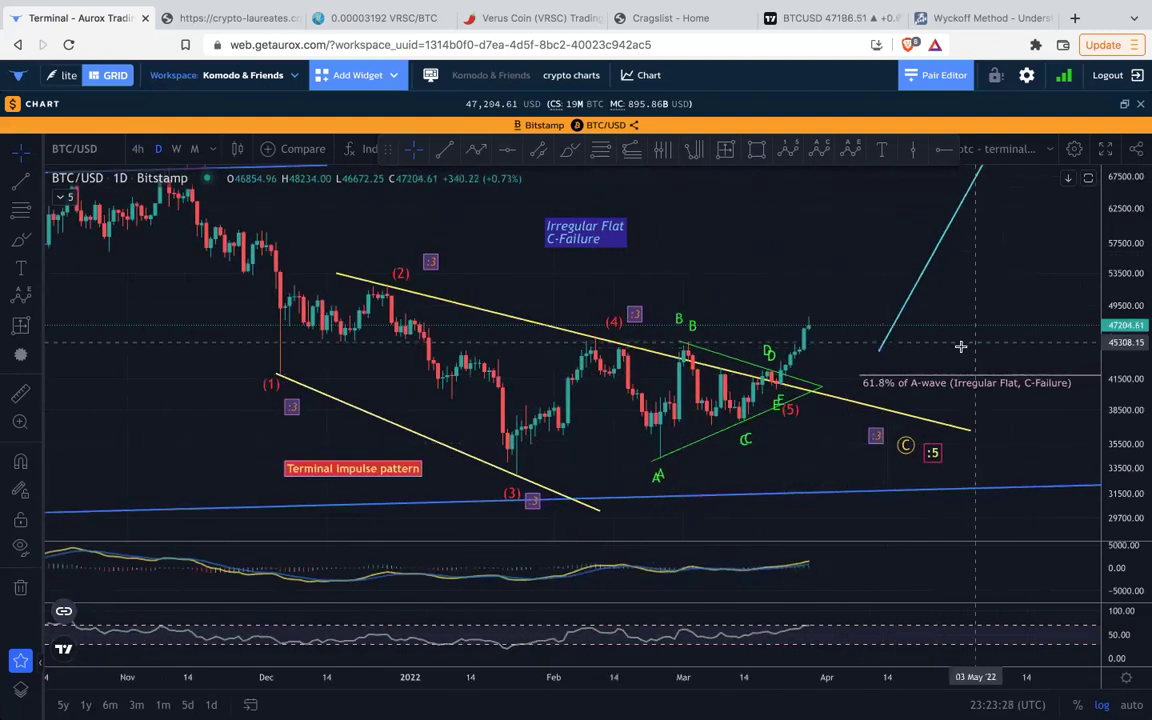
pyautogui.scroll(2, 877, 347)
pyautogui.scroll(-2, 863, 364)
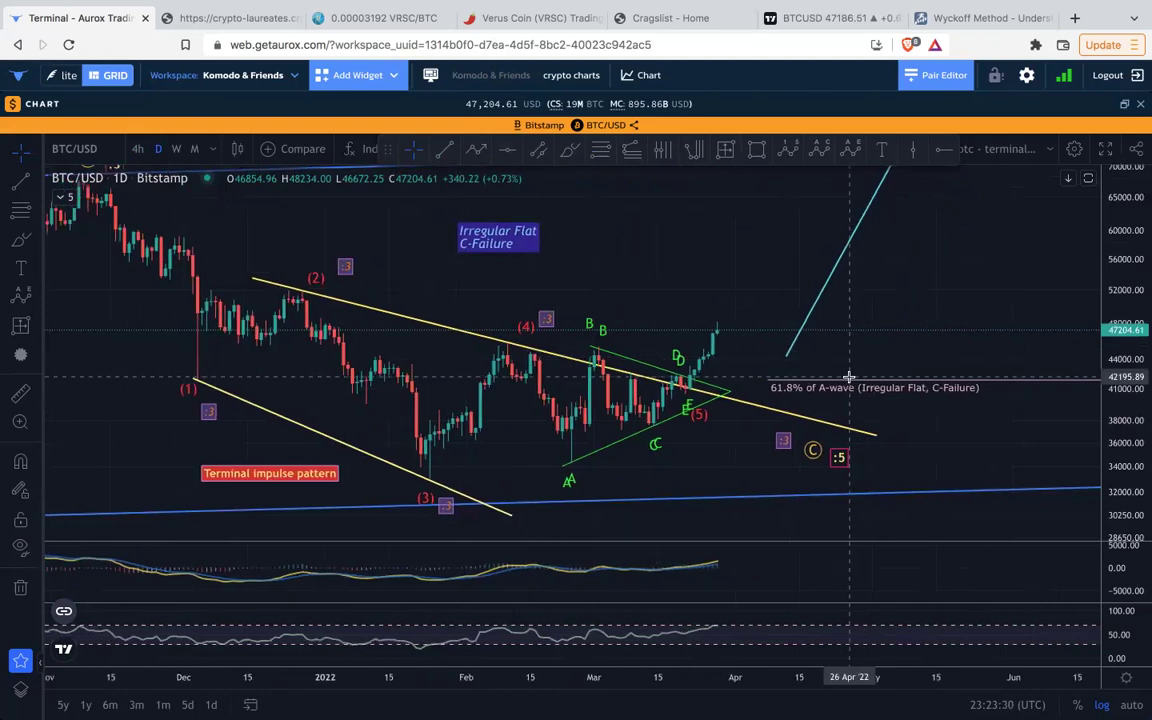
pyautogui.click(678, 362)
pyautogui.doubleClick(678, 362)
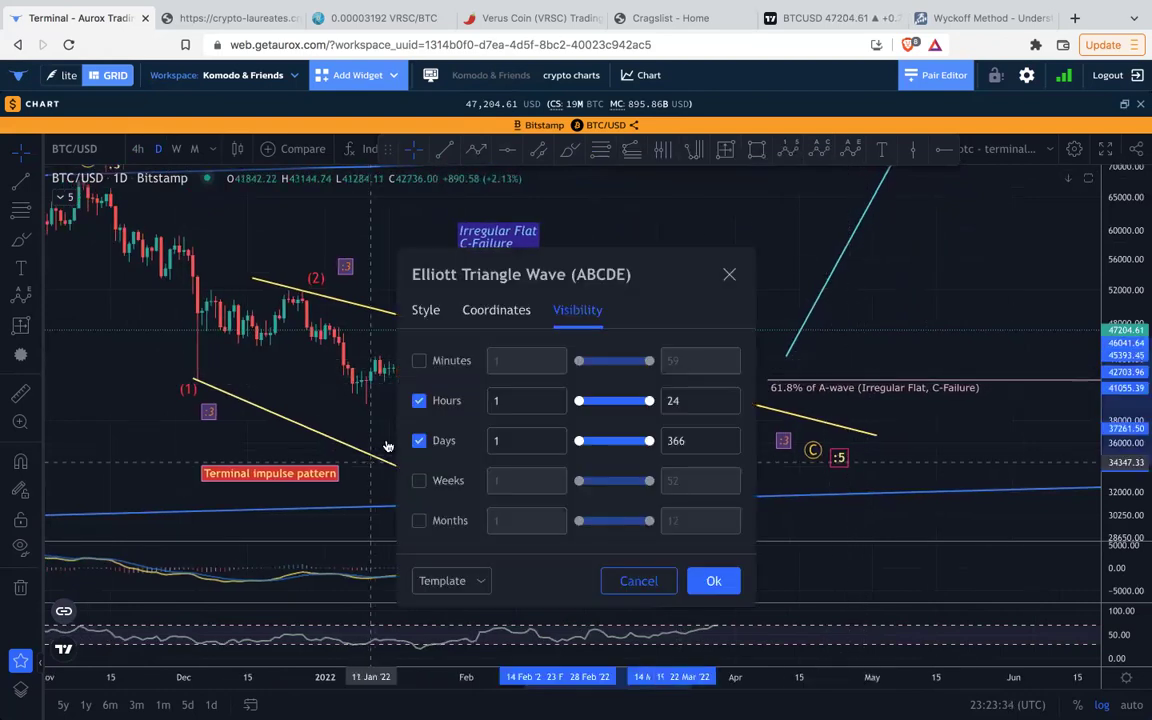
pyautogui.click(419, 440)
pyautogui.click(665, 580)
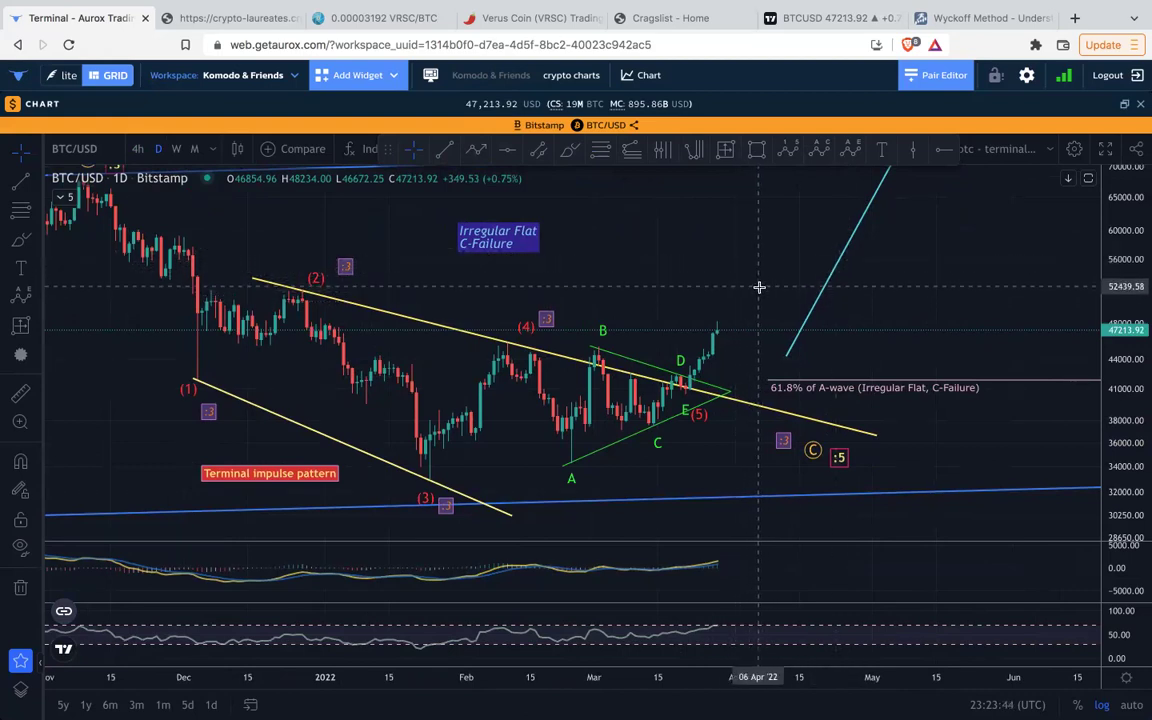
# Switch the chart to the weekly interval and bring the (A)-(B)-(C) pattern within its channel lines into view.
pyautogui.scroll(-4, 759, 289)
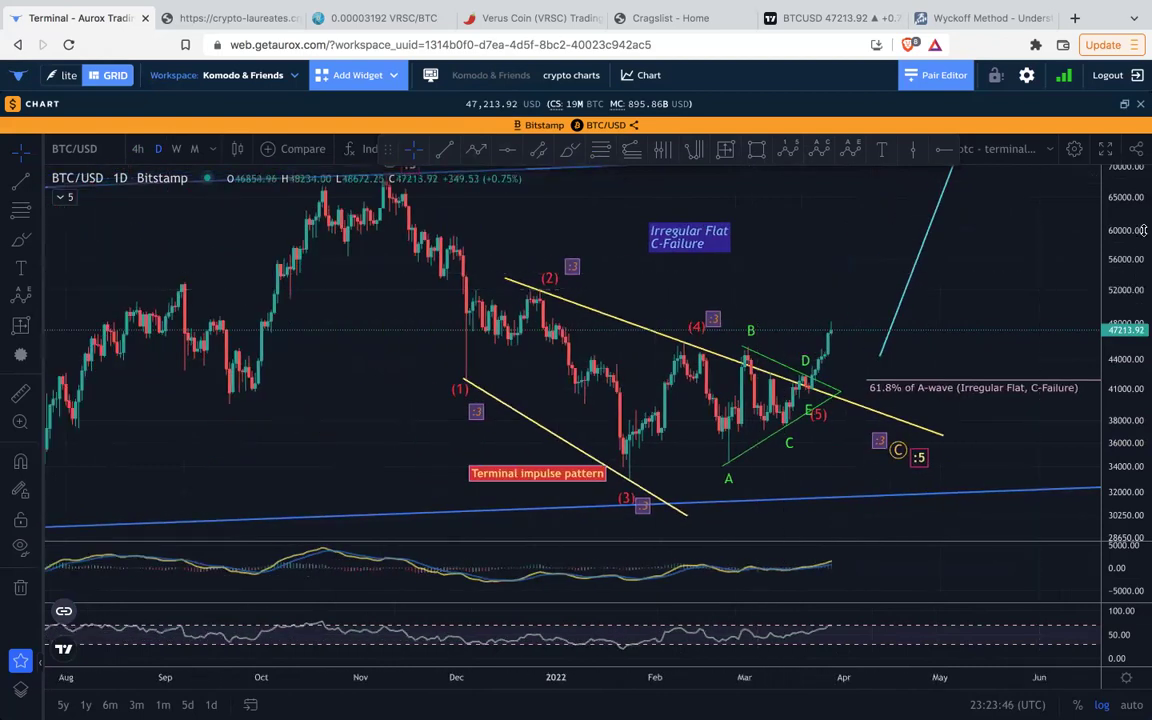
pyautogui.scroll(-5, 940, 290)
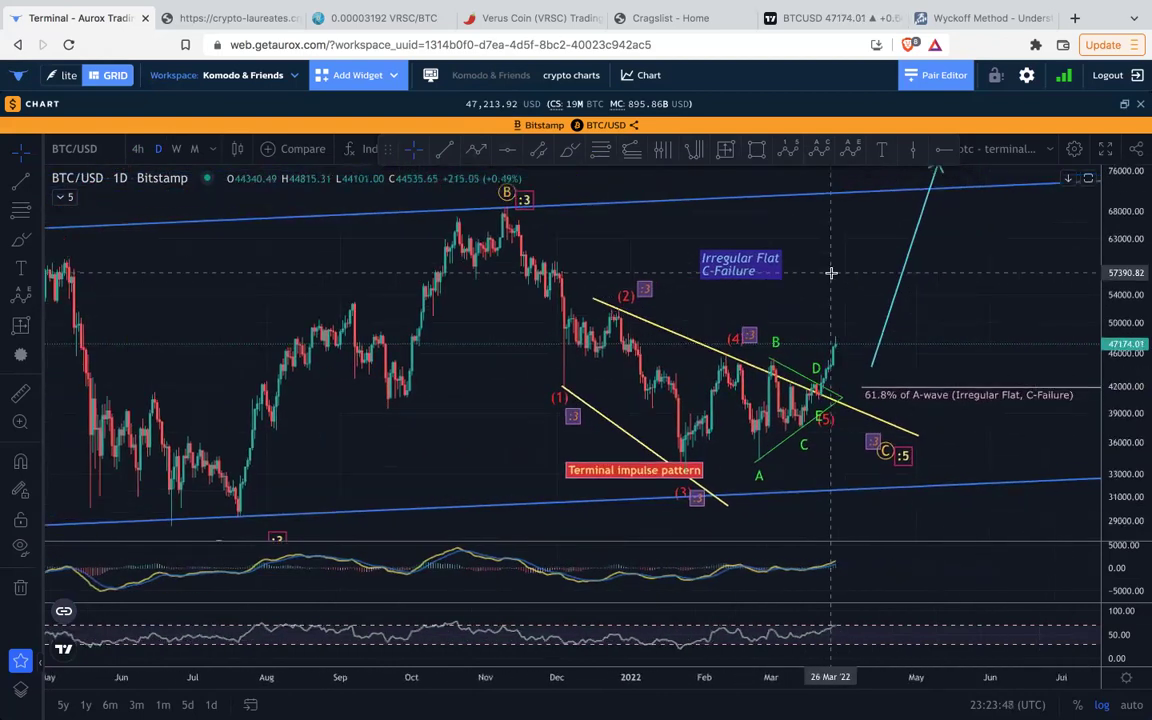
pyautogui.click(176, 148)
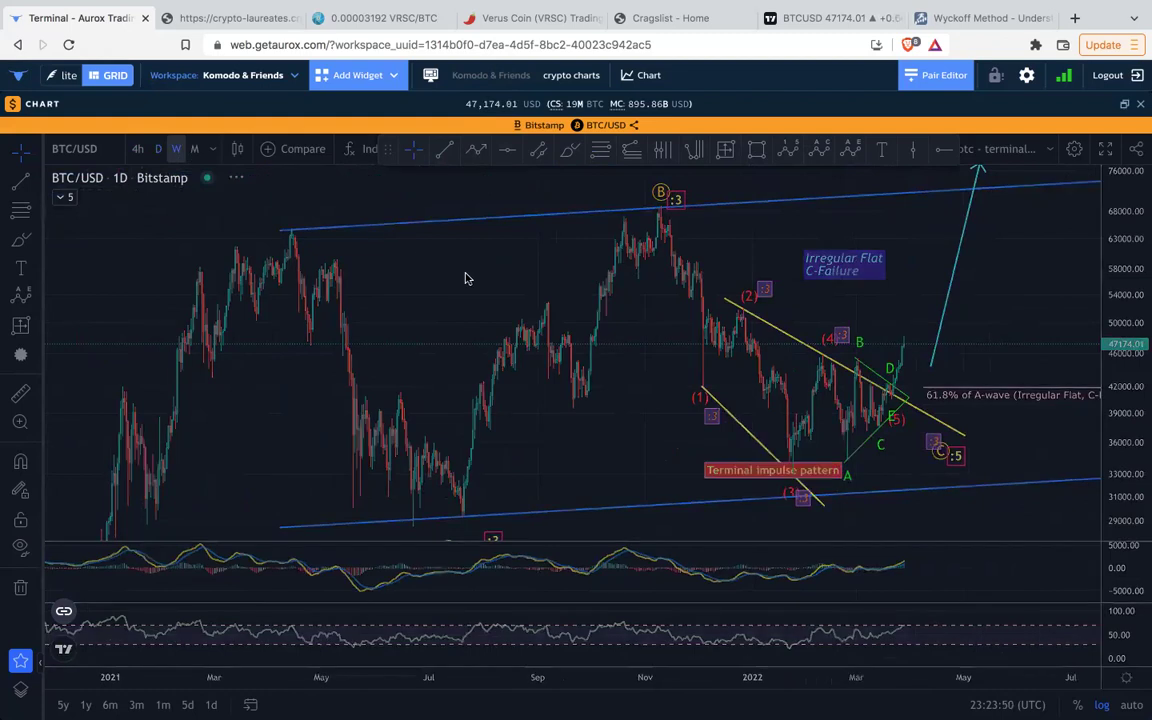
pyautogui.scroll(8, 505, 279)
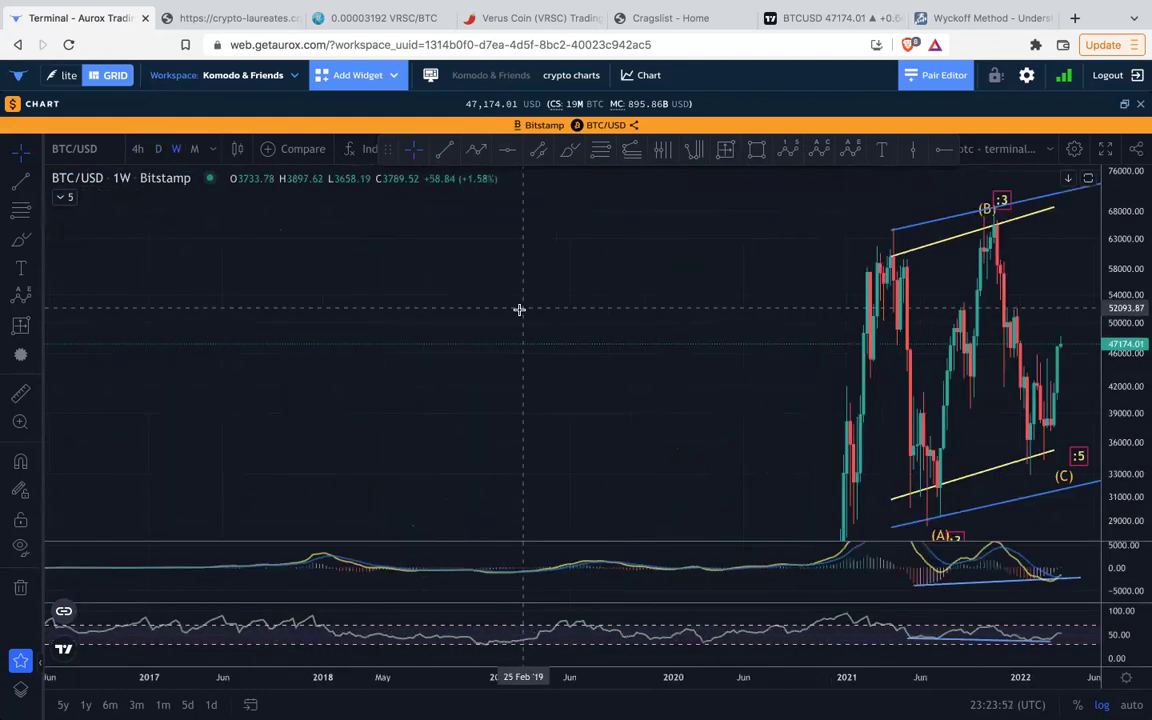
pyautogui.moveTo(512, 280); pyautogui.dragTo(129, 301)
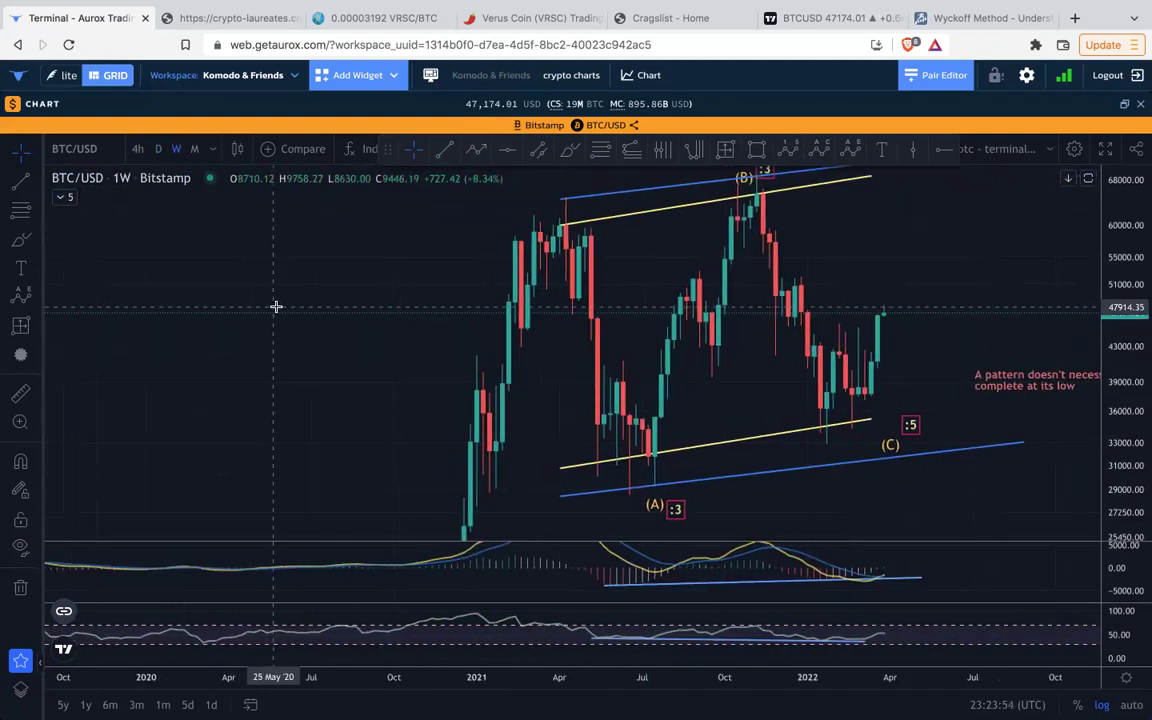
pyautogui.moveTo(885, 271); pyautogui.dragTo(665, 310)
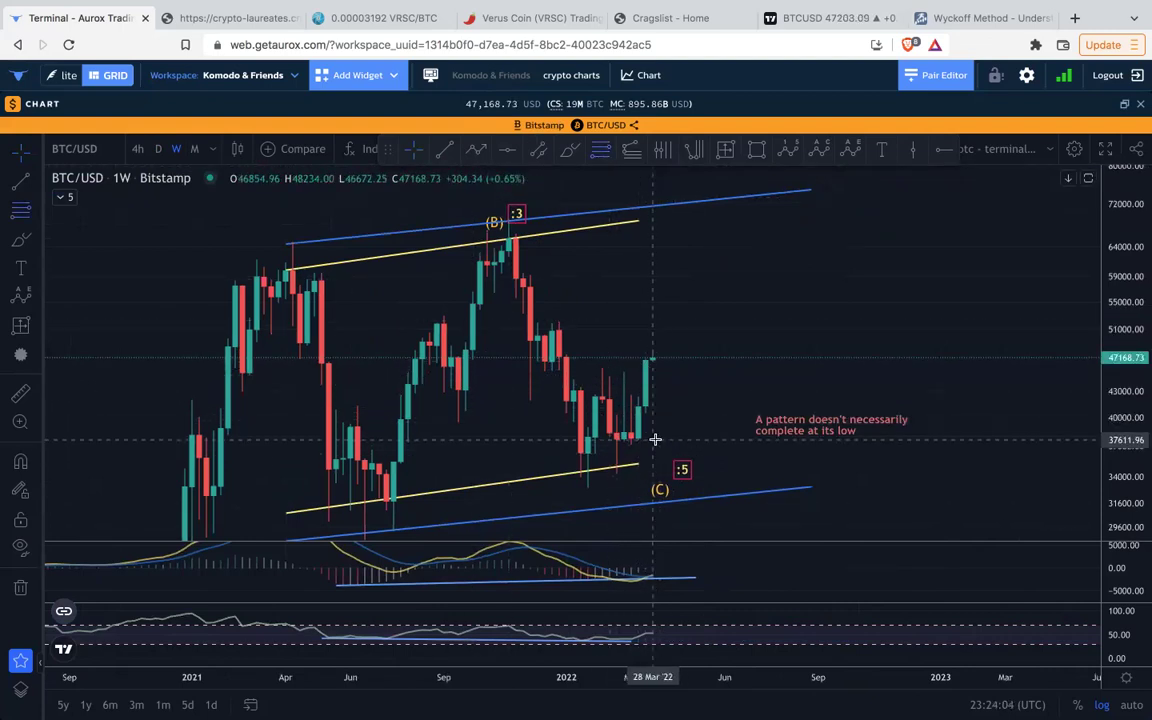
# Try a Fibonacci retracement from 37611.96 to 47599.04 beside the latest weekly candle and remove it.
pyautogui.click(778, 354)
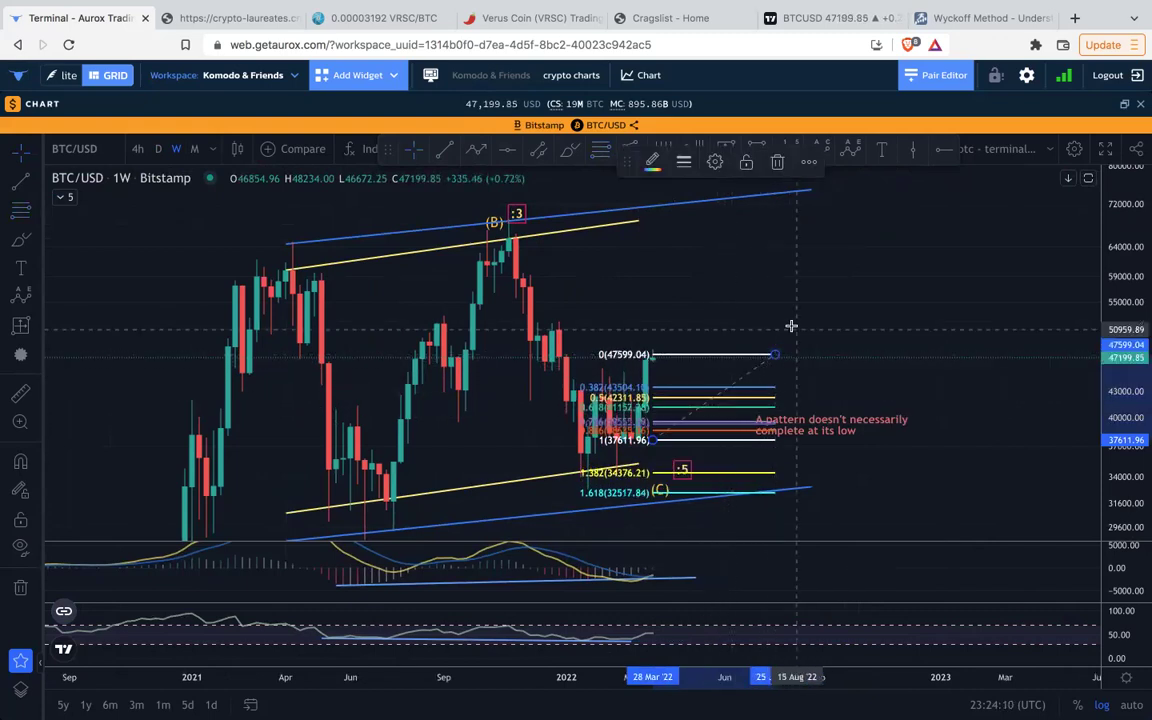
pyautogui.press('Delete')
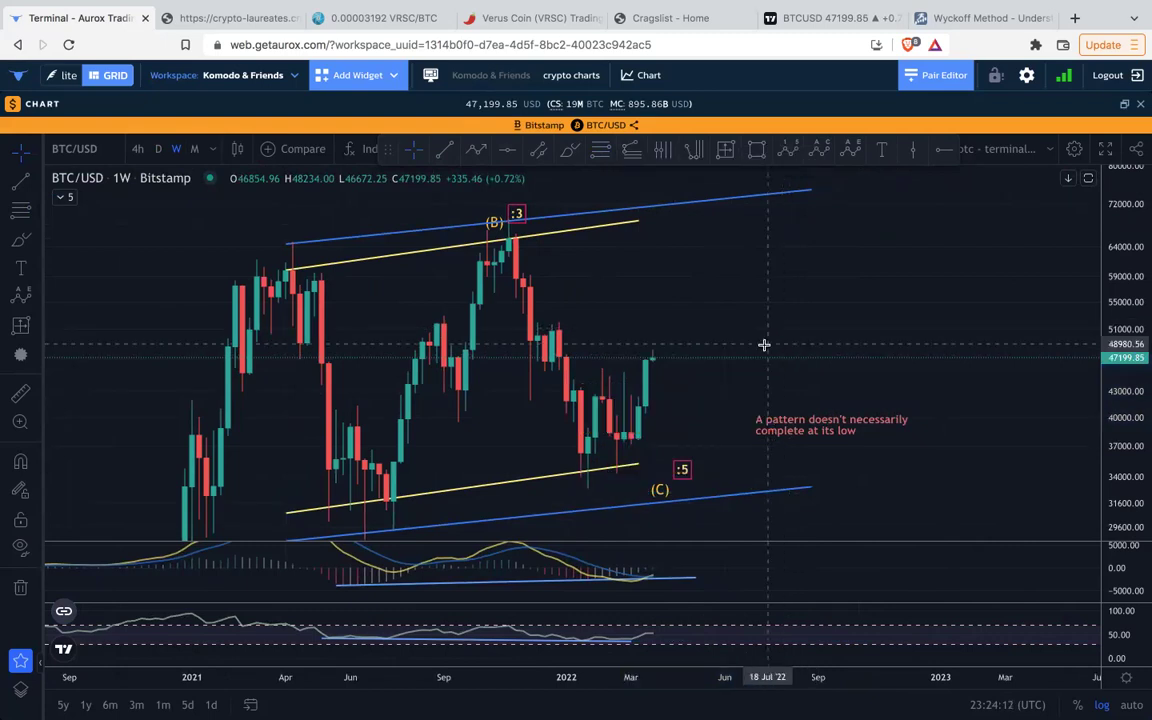
# Inspect the weekly MACD in an enlarged pane, restore the full layout, and review the (A)-(B)-(C) irregular flat.
pyautogui.moveTo(1127, 240); pyautogui.dragTo(1127, 295)
pyautogui.moveTo(890, 308); pyautogui.dragTo(1010, 337)
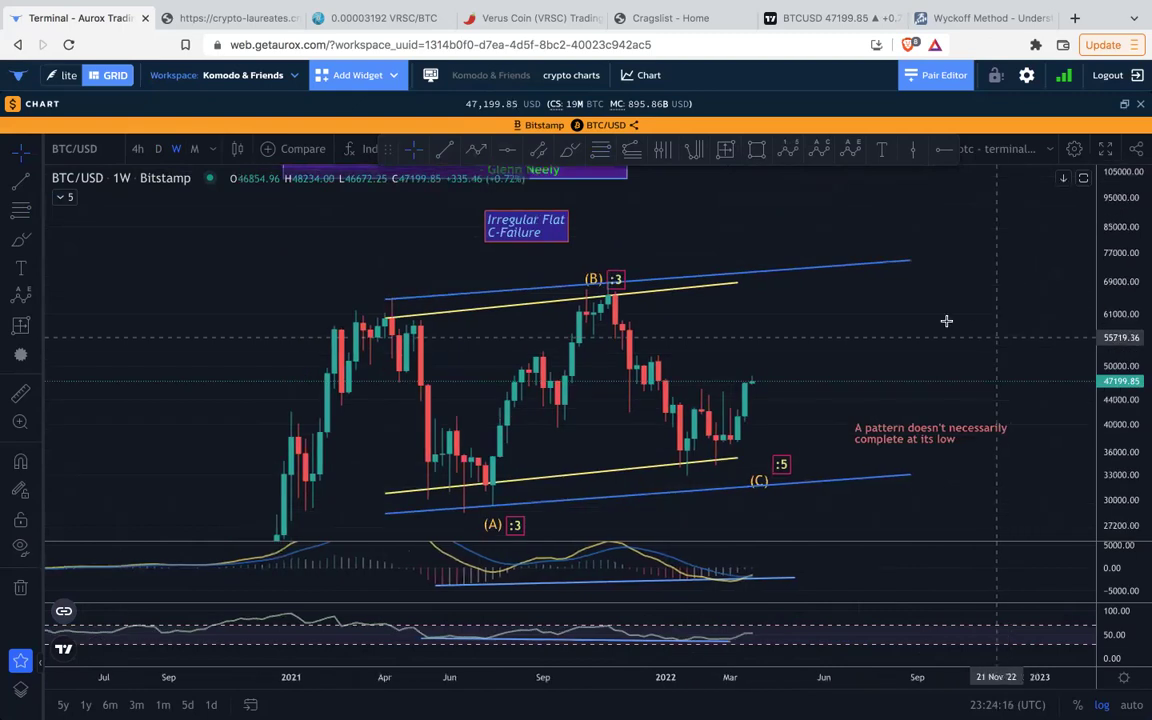
pyautogui.doubleClick(858, 578)
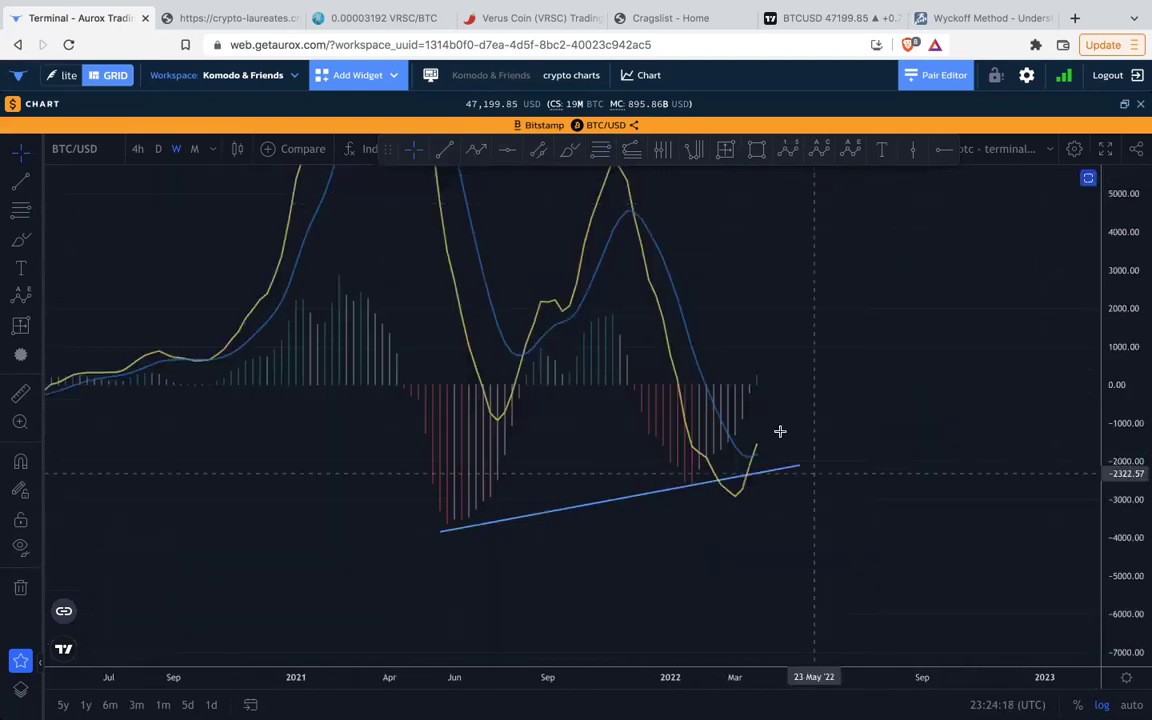
pyautogui.hscroll(3, 770, 395)
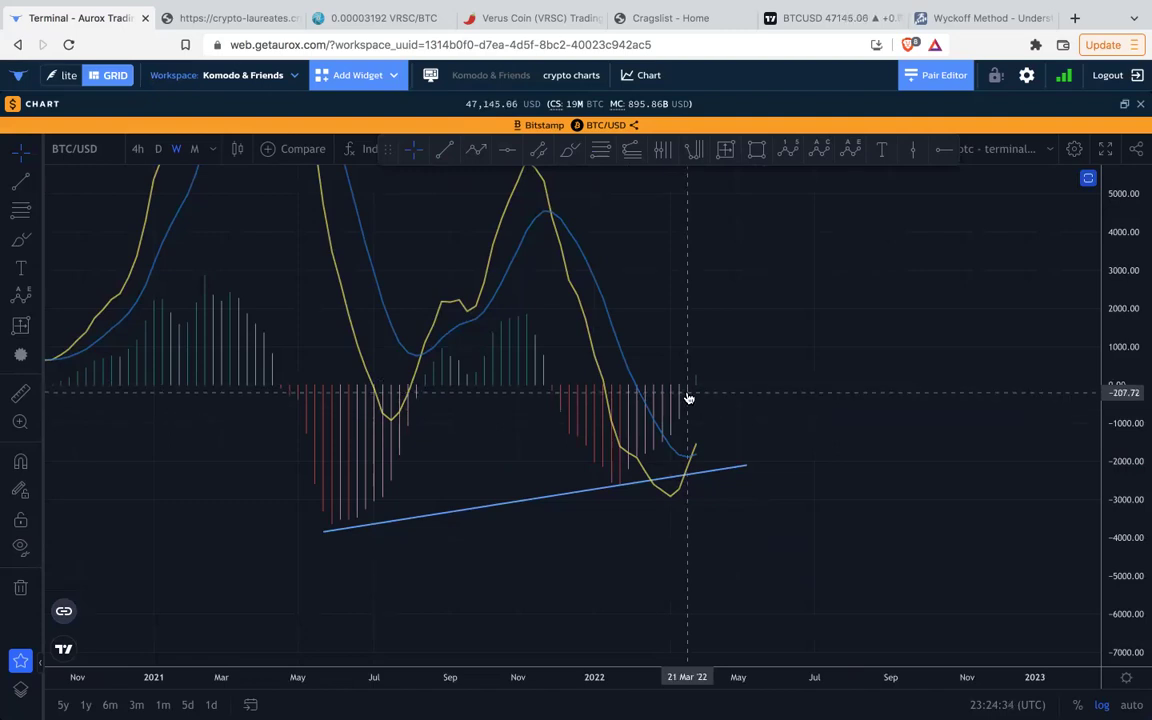
pyautogui.scroll(3, 697, 400)
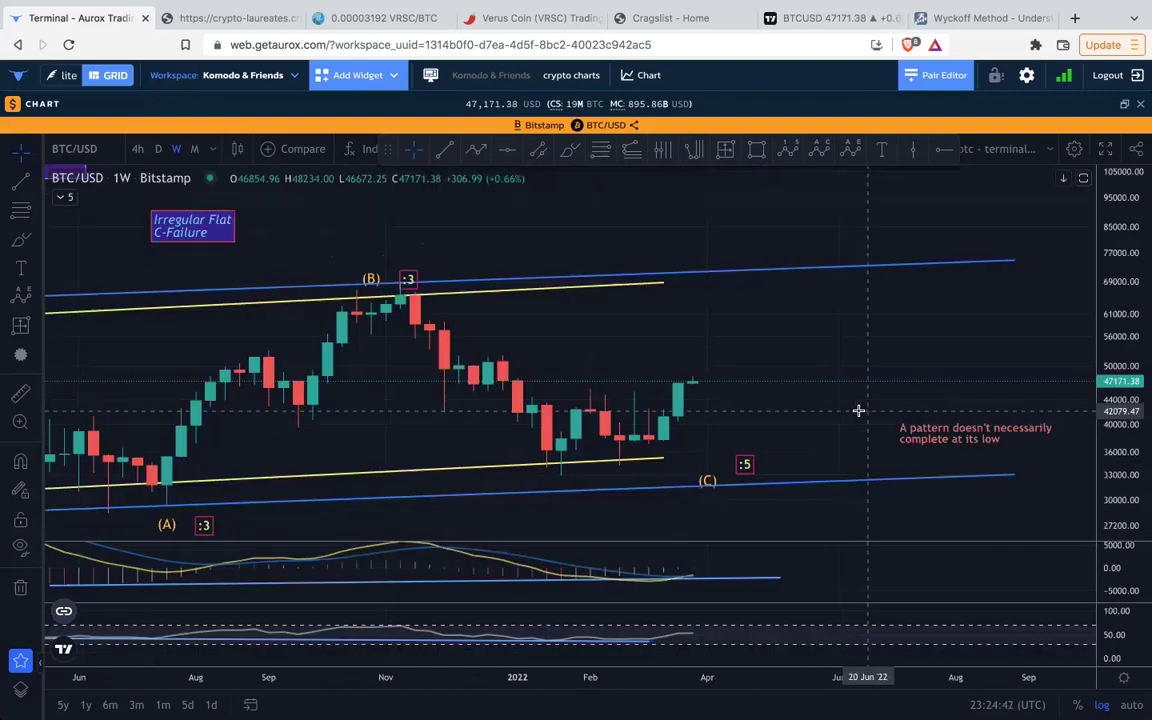
pyautogui.scroll(-5, 800, 378)
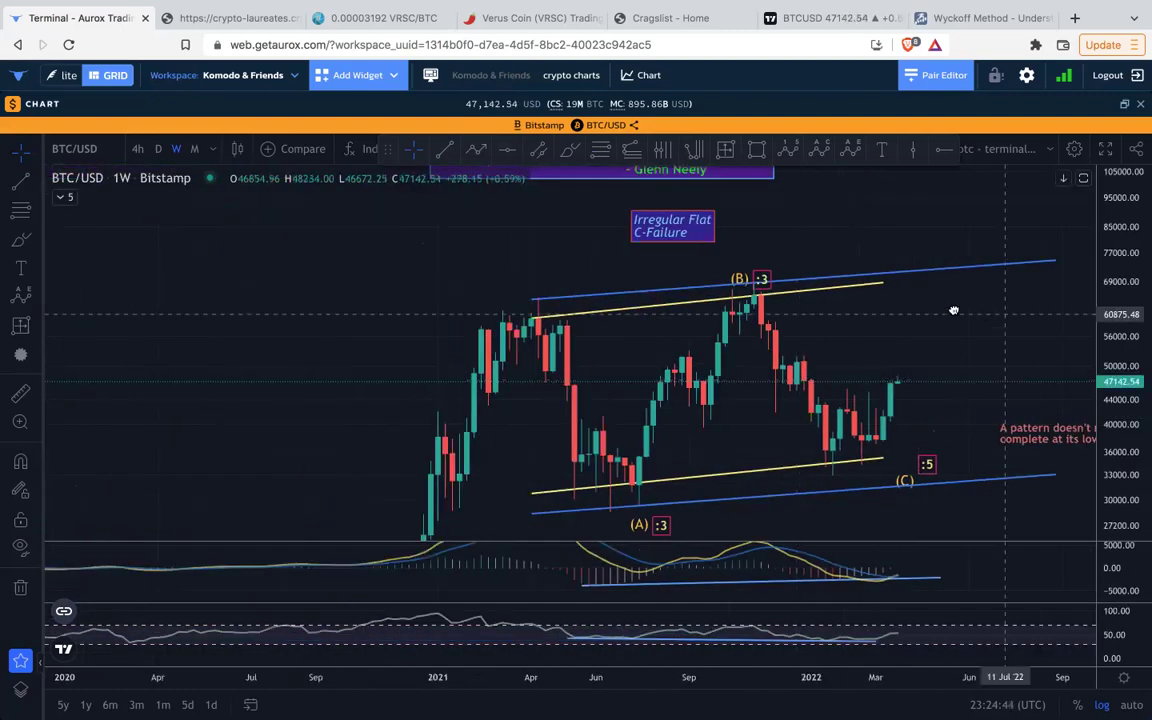
pyautogui.moveTo(953, 311); pyautogui.dragTo(853, 303)
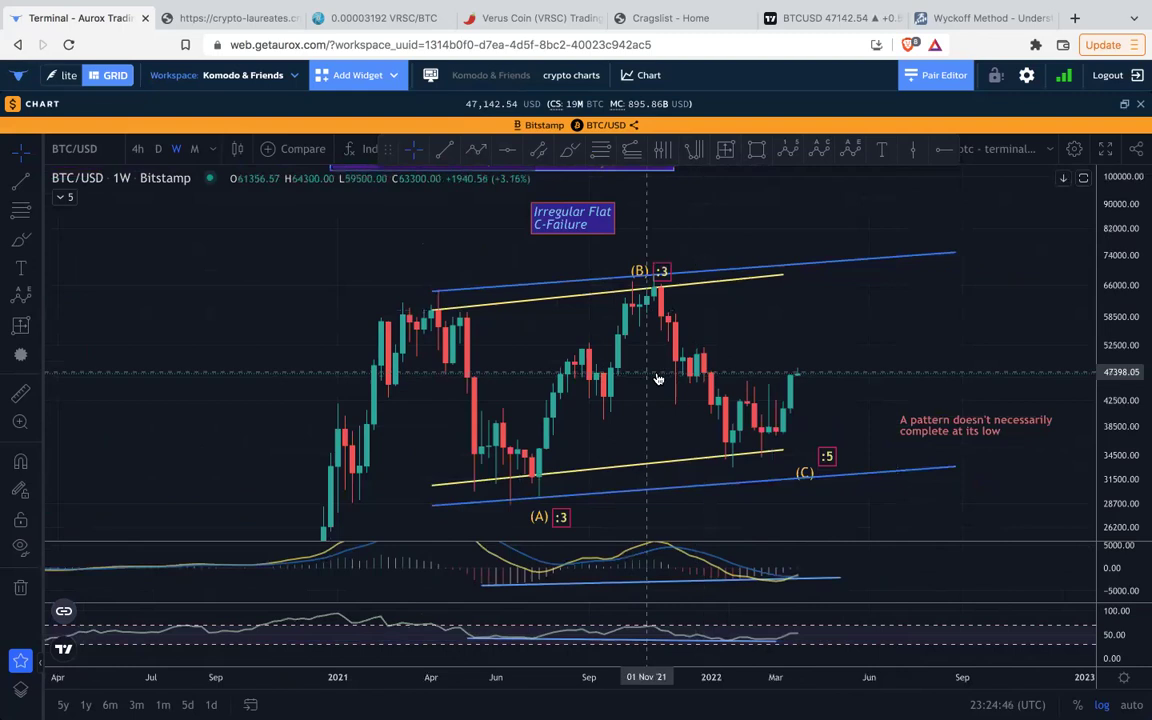
pyautogui.moveTo(855, 332); pyautogui.dragTo(764, 326)
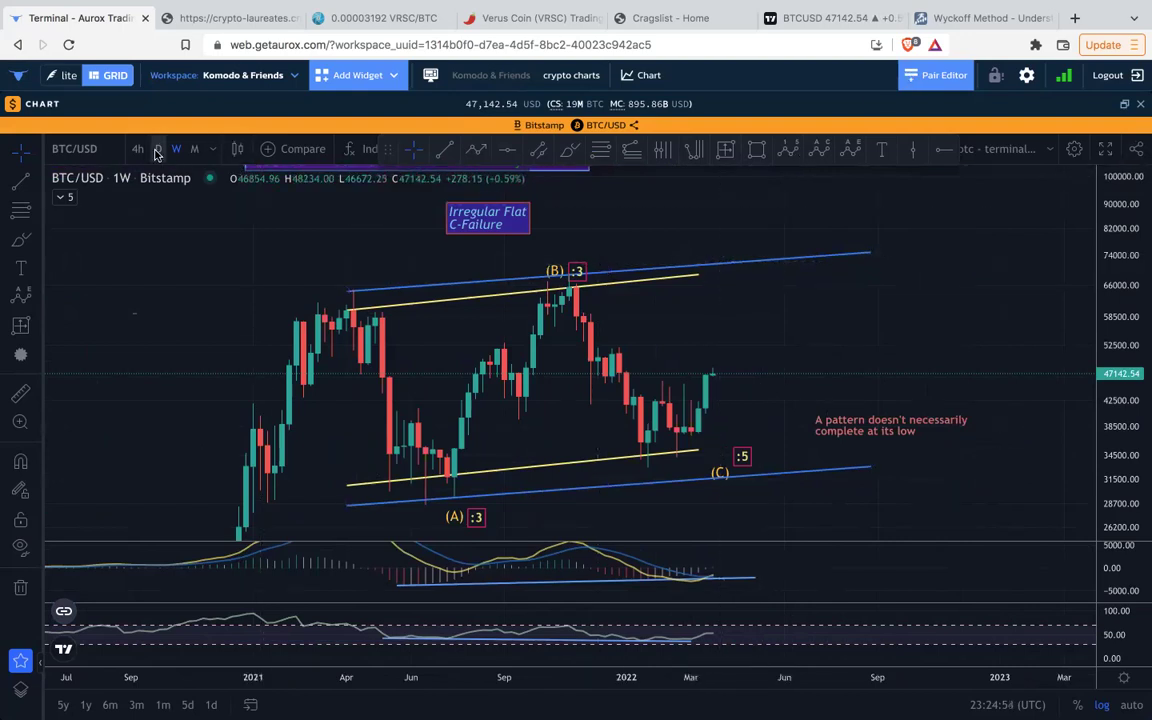
# Show the Ichimoku and Bollinger Bands overlays on the monthly chart and check them on the weekly interval.
pyautogui.click(194, 148)
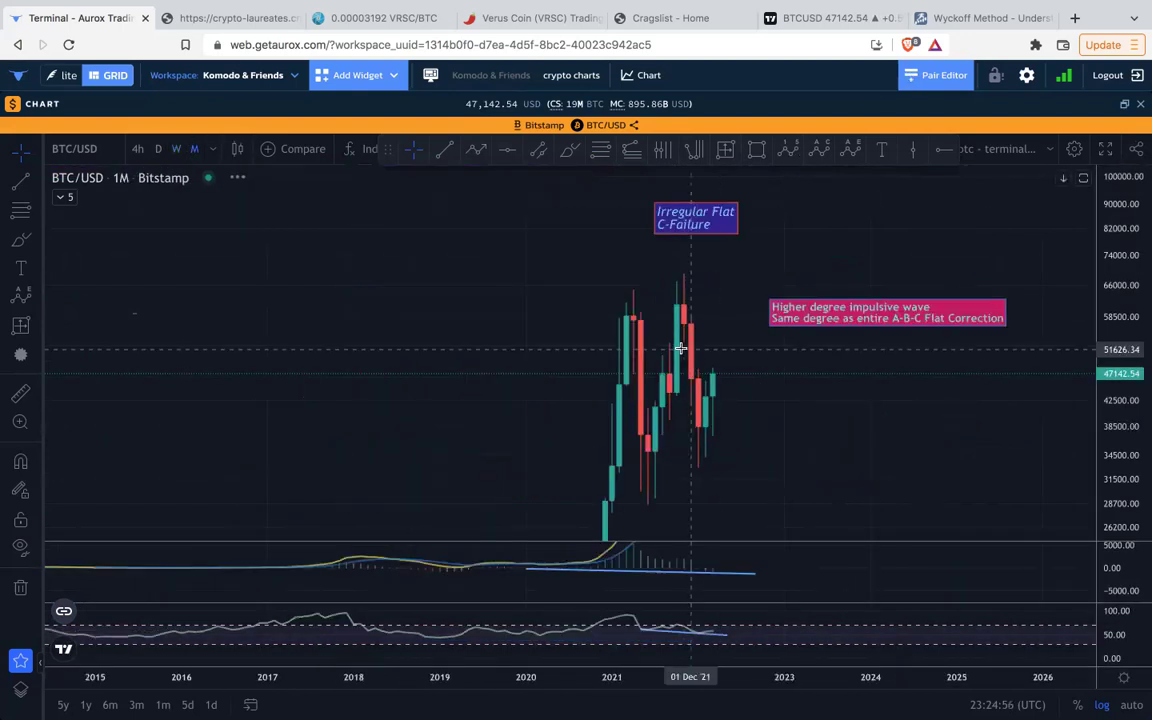
pyautogui.click(61, 197)
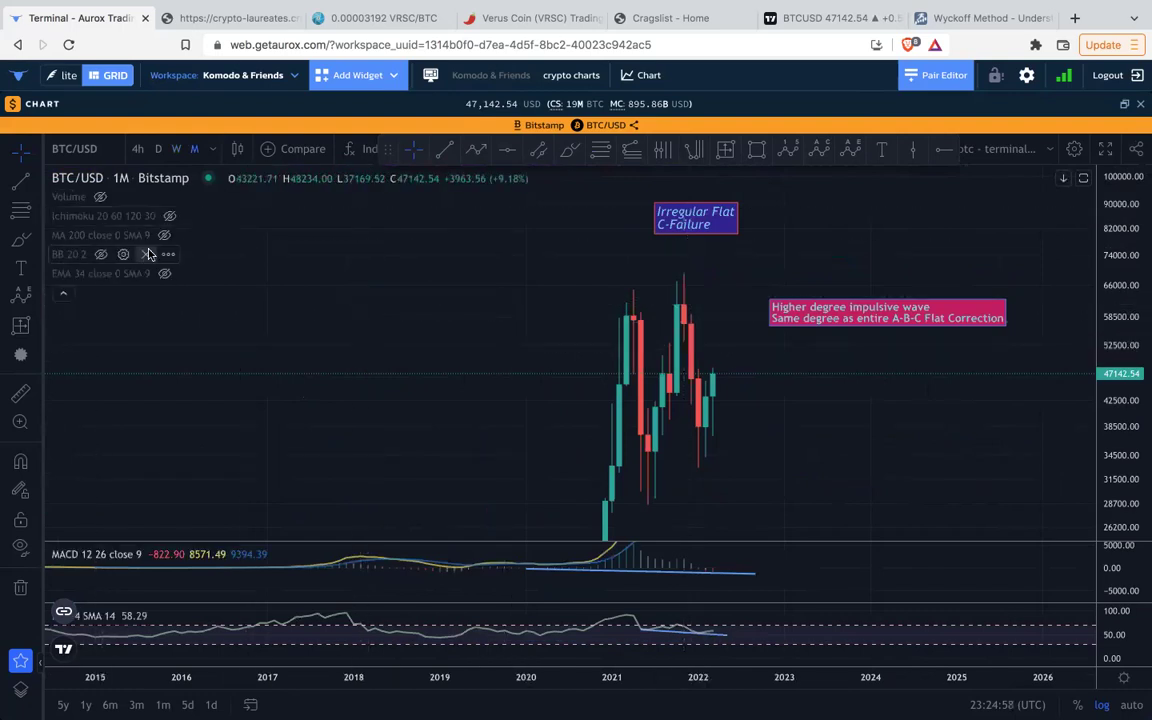
pyautogui.click(100, 256)
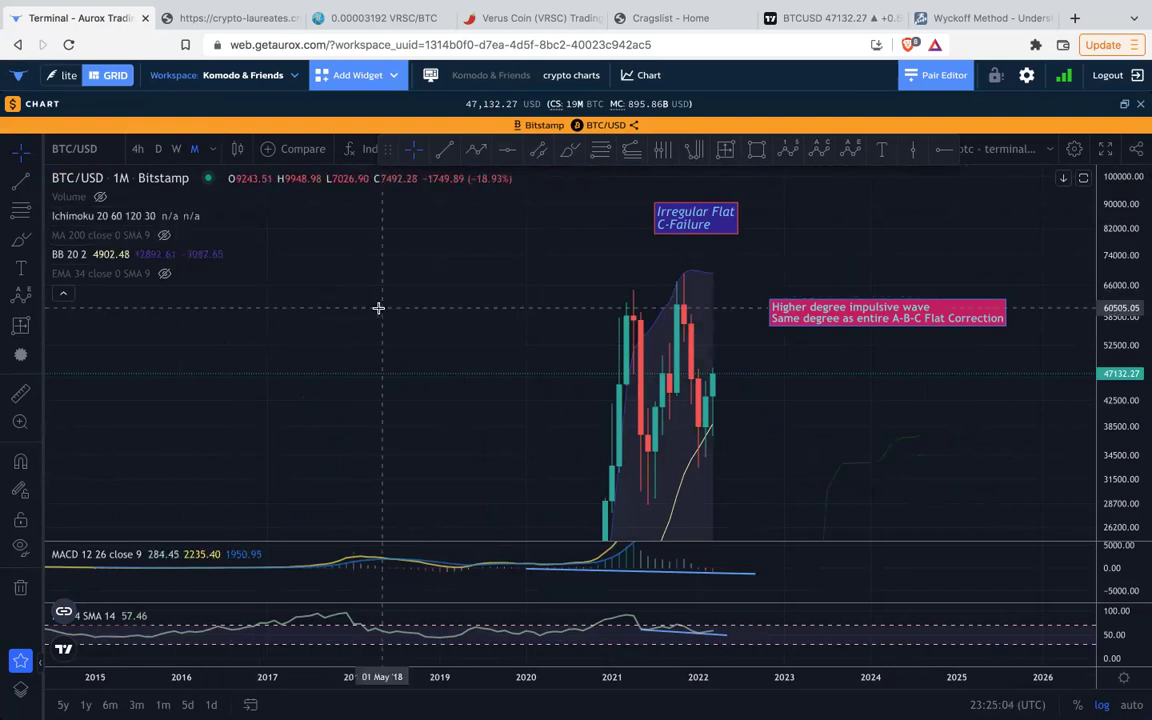
pyautogui.click(176, 148)
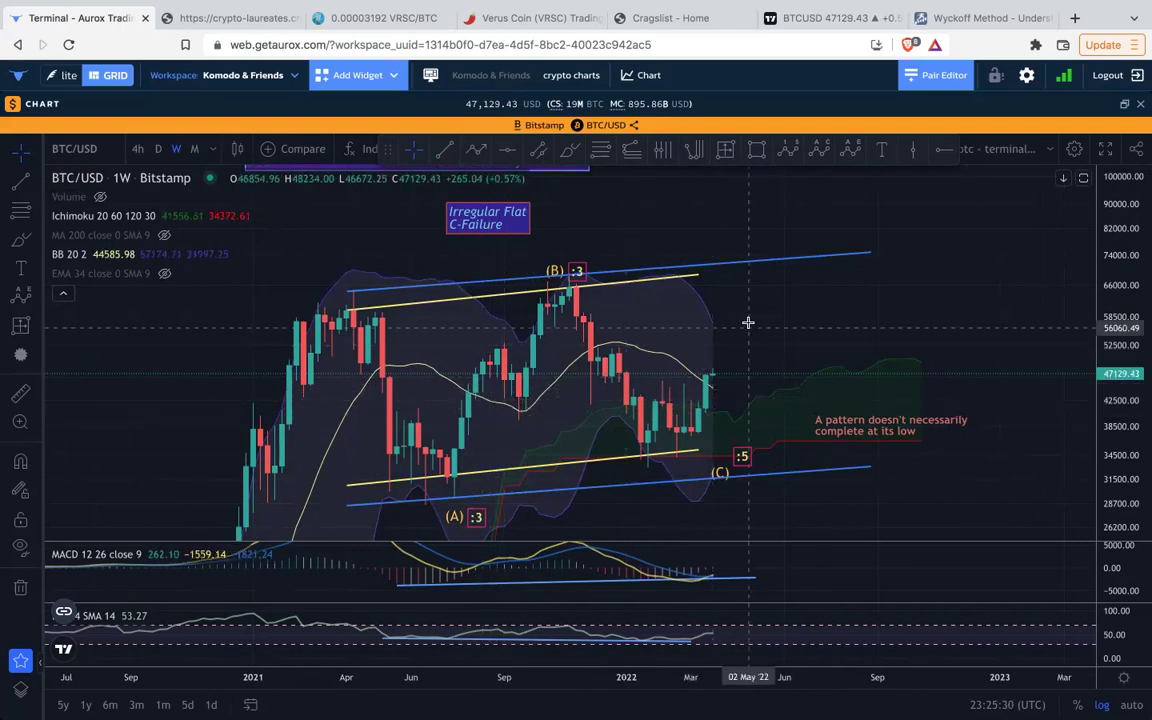
pyautogui.moveTo(771, 314); pyautogui.dragTo(717, 330)
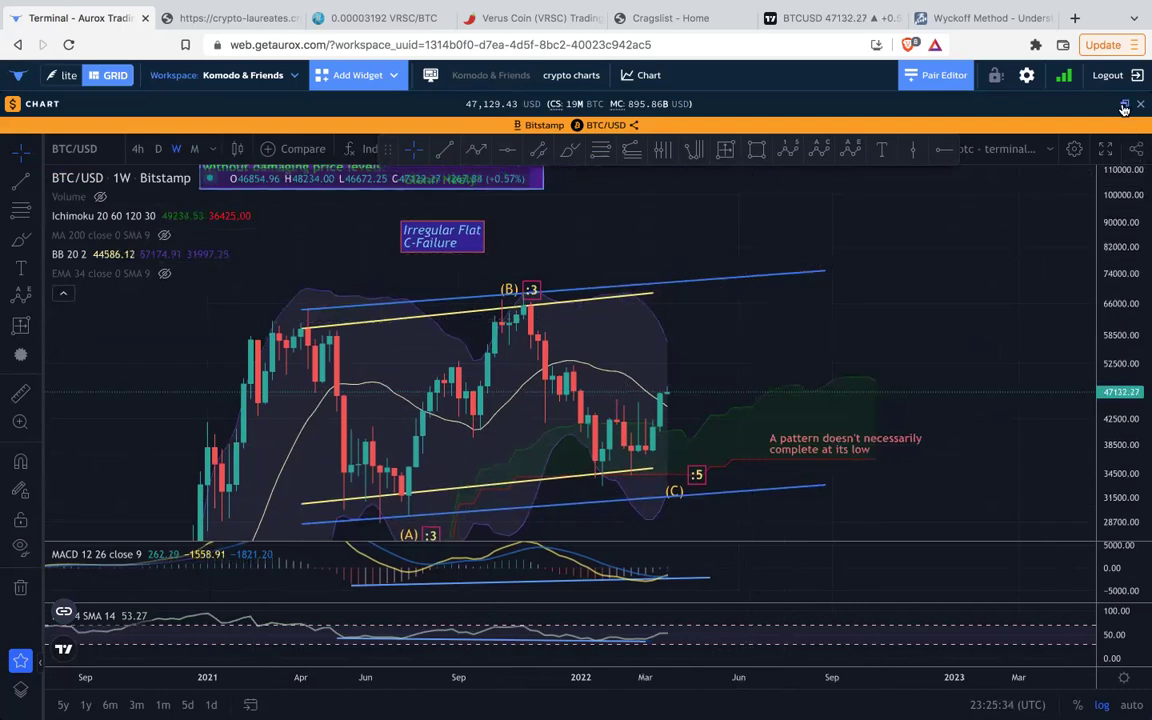
# Switch back to the daily interval and show the 200-period moving average on the price chart.
pyautogui.click(158, 148)
pyautogui.click(63, 293)
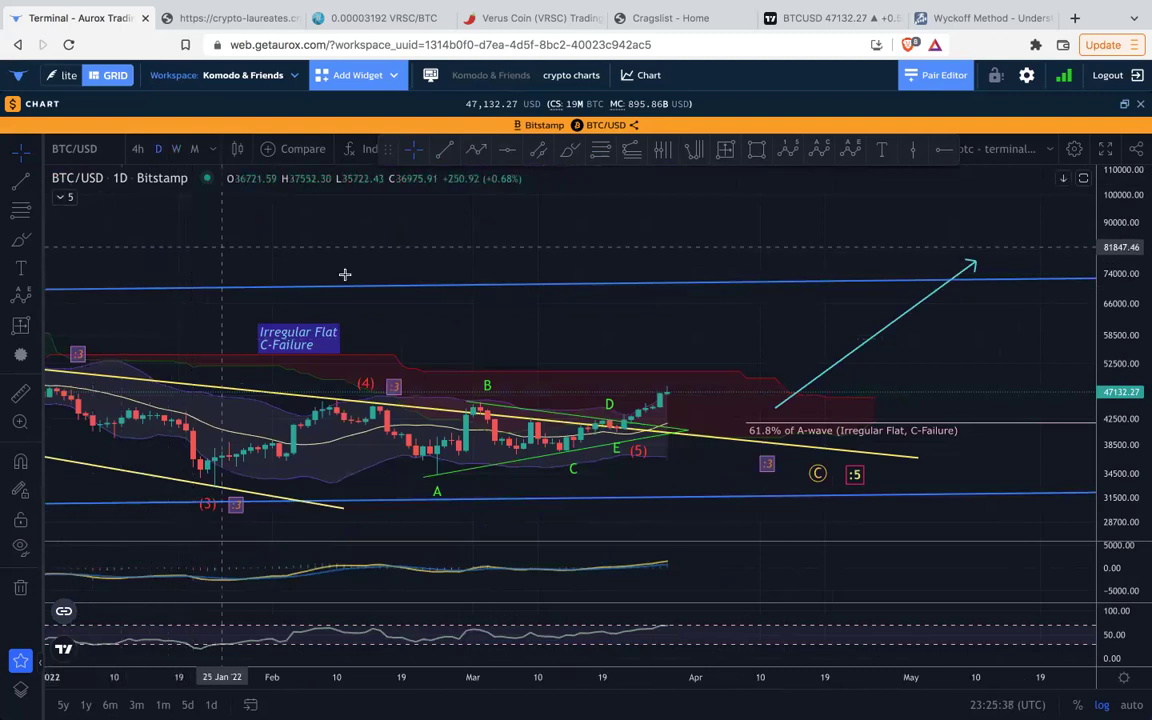
pyautogui.click(63, 197)
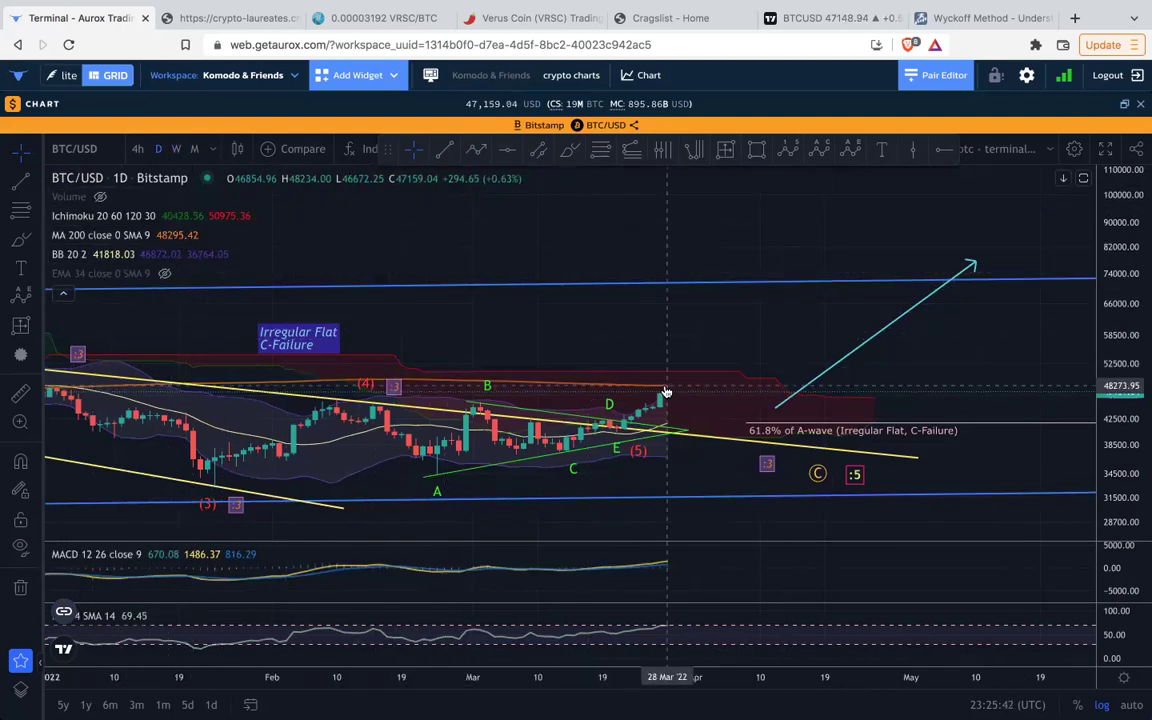
# Examine the daily price against the 200-period moving average, Ichimoku cloud, Bollinger Bands and the triangle breakout.
pyautogui.moveTo(1137, 428); pyautogui.dragTo(1137, 262)
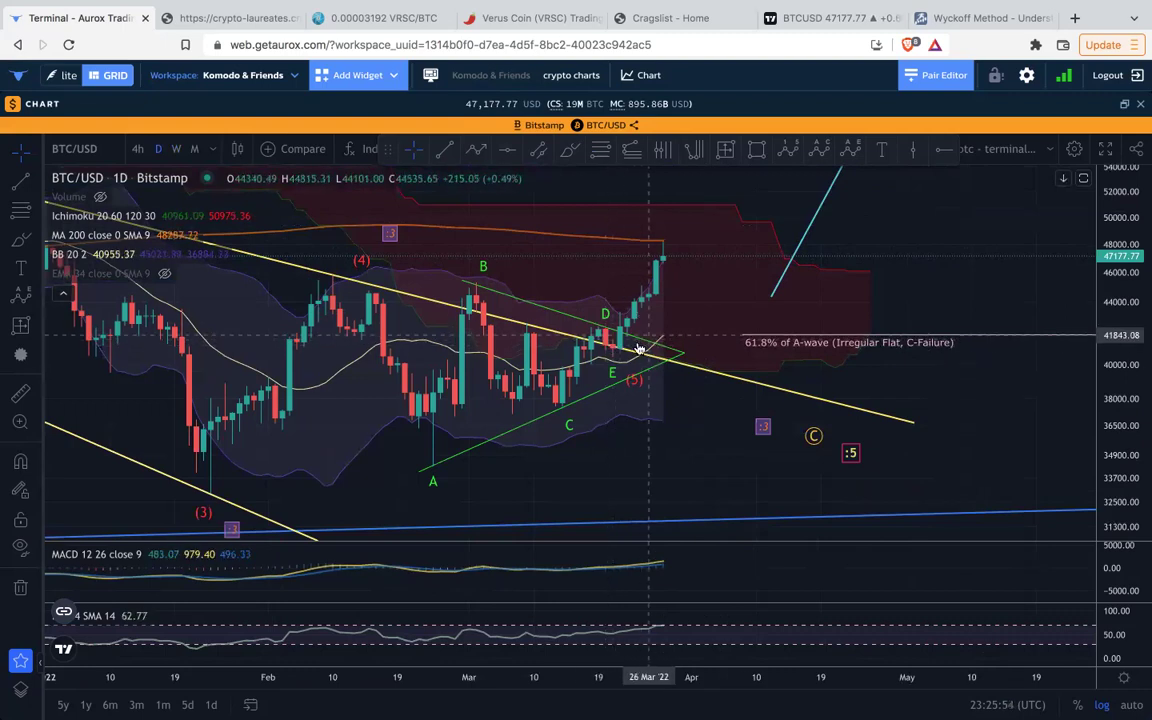
pyautogui.moveTo(704, 308); pyautogui.dragTo(699, 331)
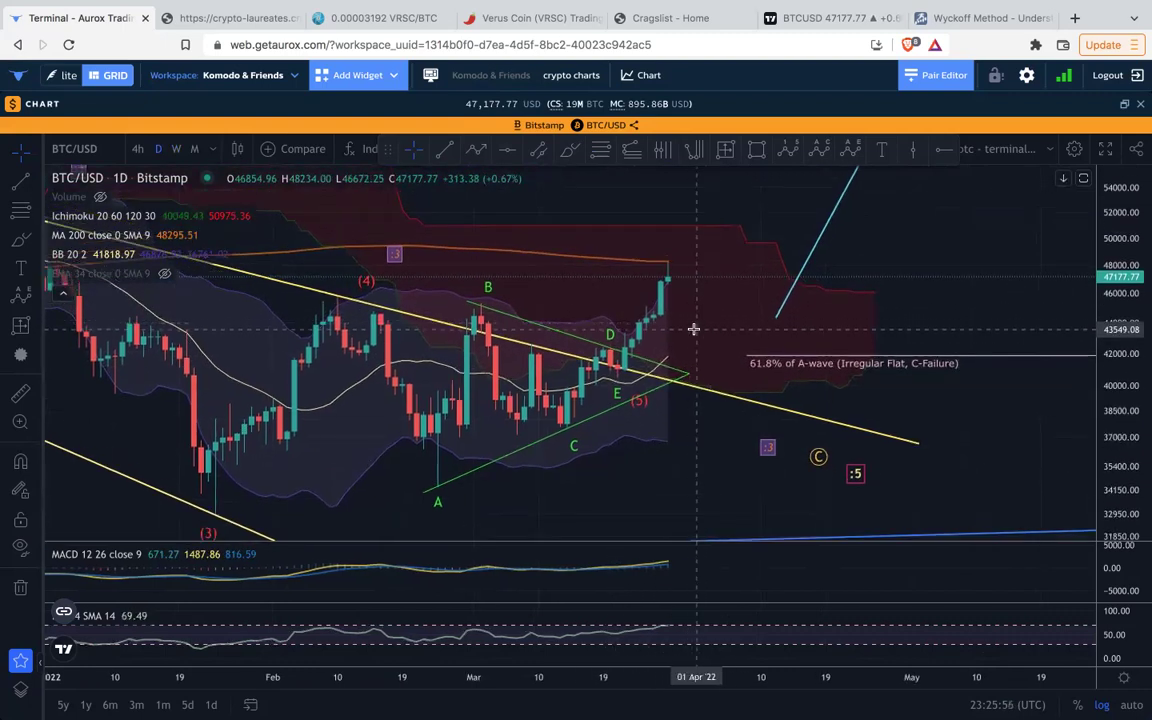
pyautogui.scroll(-2, 698, 329)
pyautogui.scroll(-1, 821, 333)
pyautogui.moveTo(785, 322); pyautogui.dragTo(626, 344)
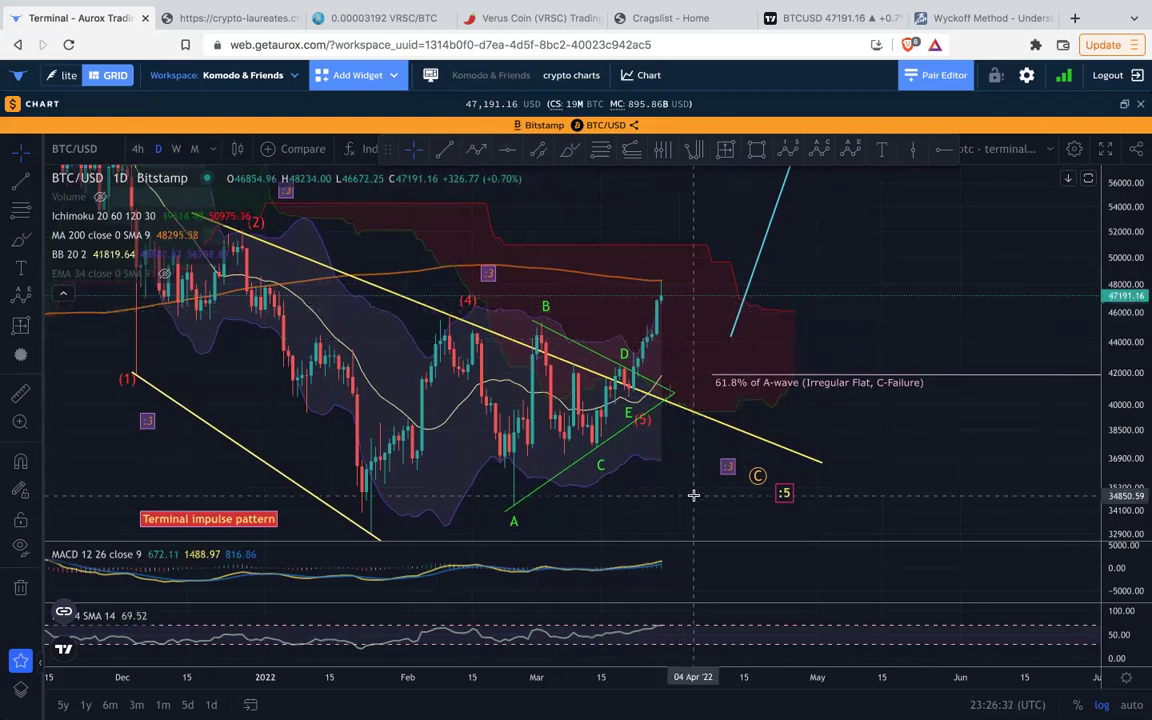
pyautogui.scroll(-3, 877, 319)
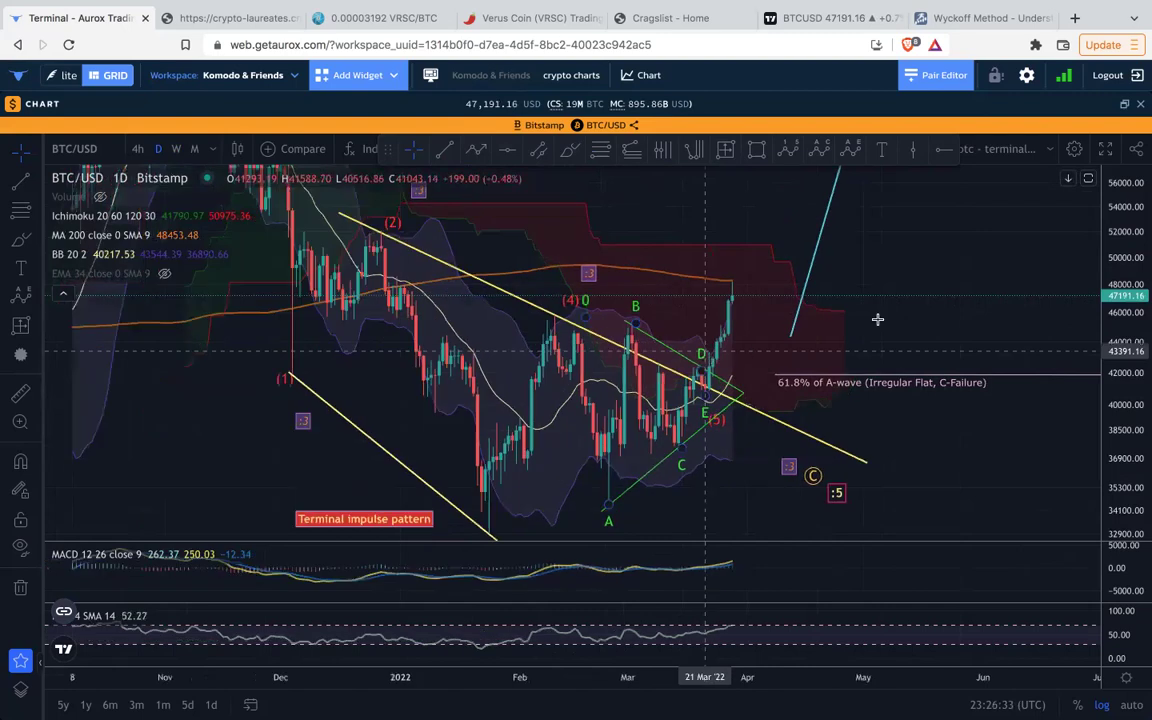
pyautogui.moveTo(1133, 222); pyautogui.dragTo(1140, 345)
pyautogui.moveTo(1045, 262); pyautogui.dragTo(862, 256)
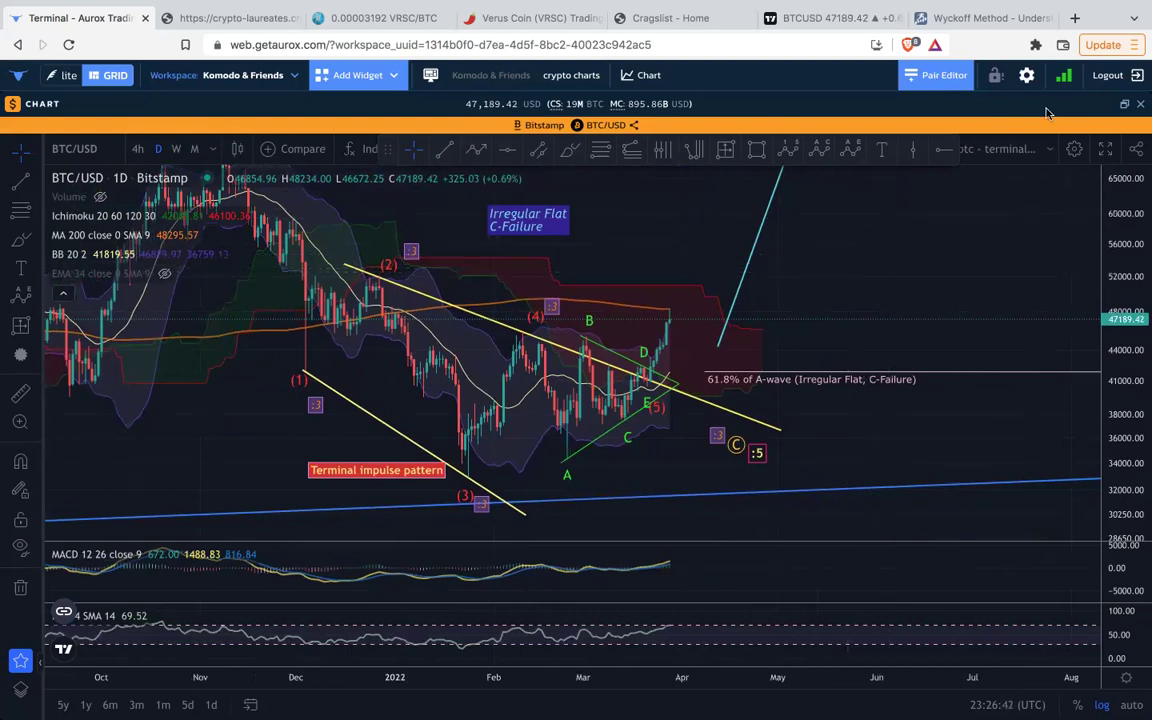
# Restore the BTC/USD chart to the workspace grid and minimize its widget.
pyautogui.click(1123, 106)
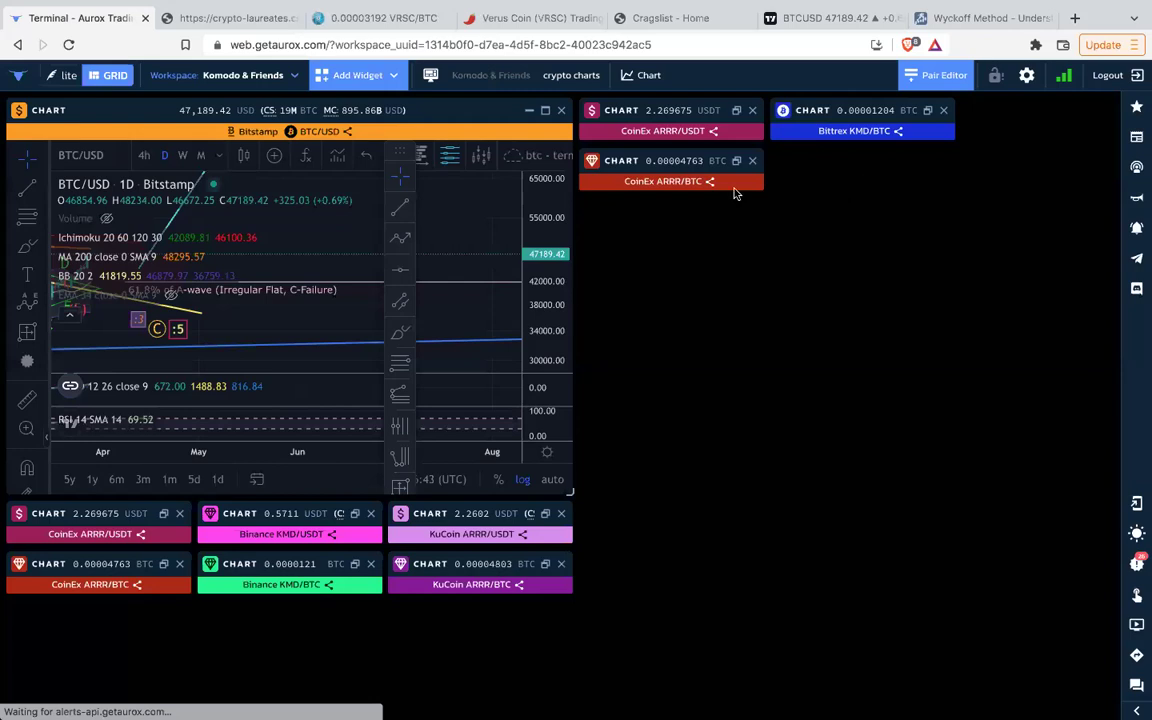
pyautogui.click(529, 112)
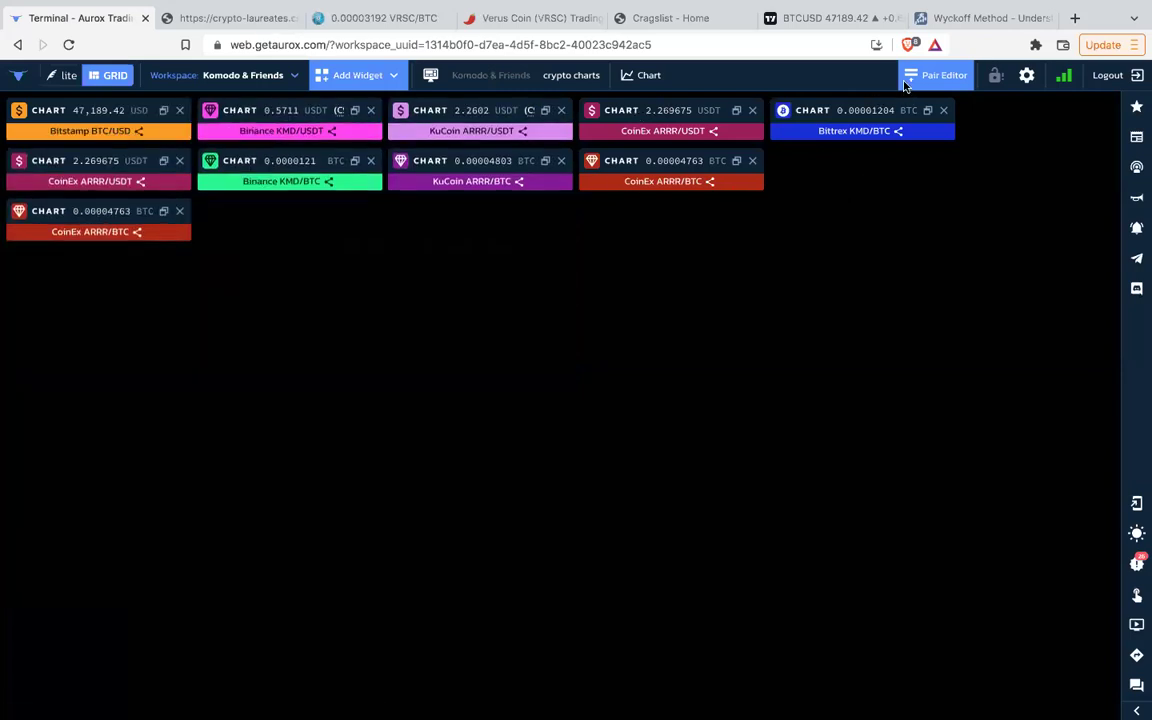